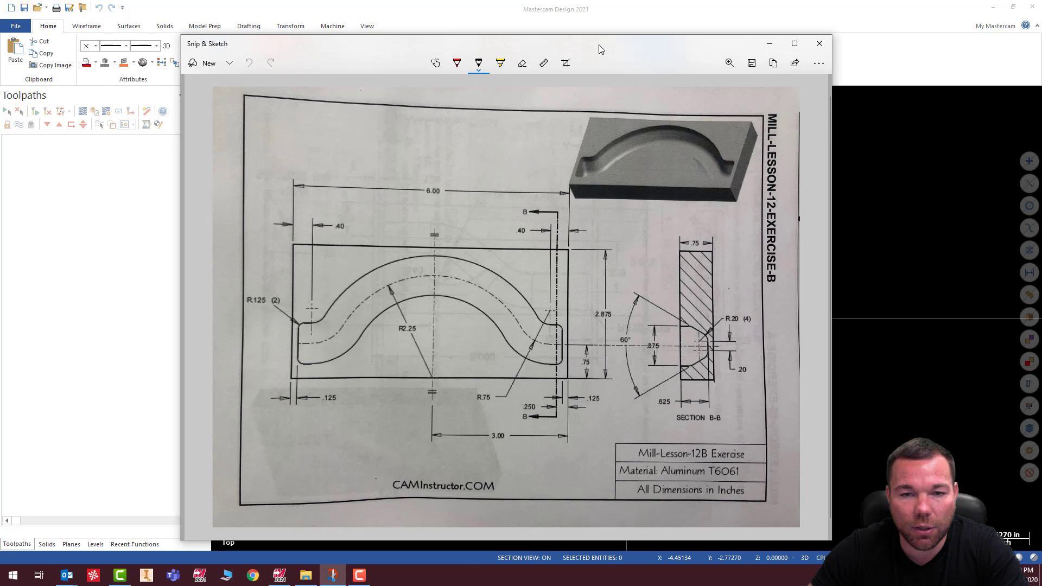
Create a center-point circle with a 0.75 radius centered at X0.4, Y1.5.
drag(598, 45, 1041, 2)
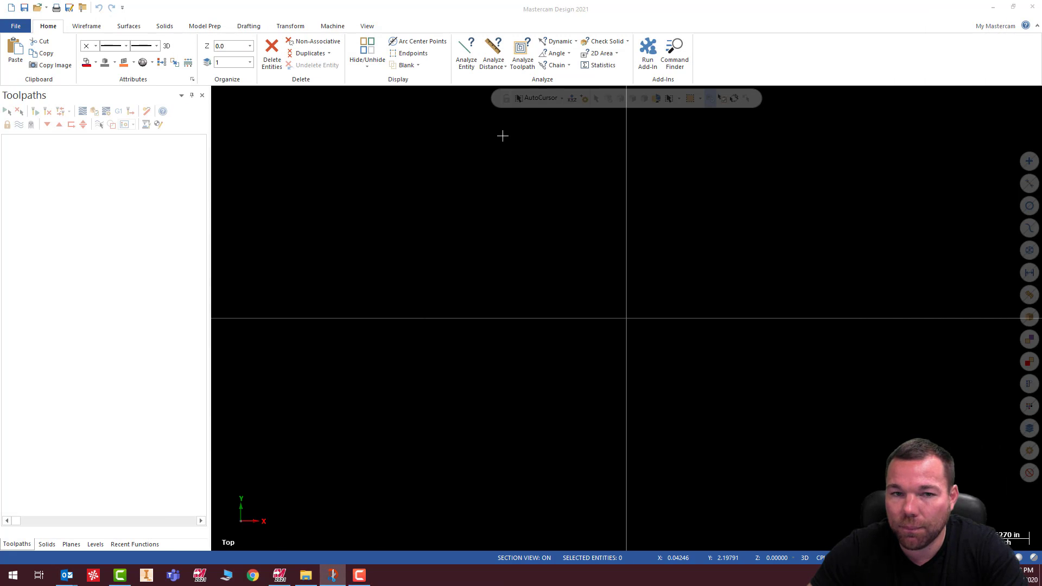
click(86, 26)
click(184, 55)
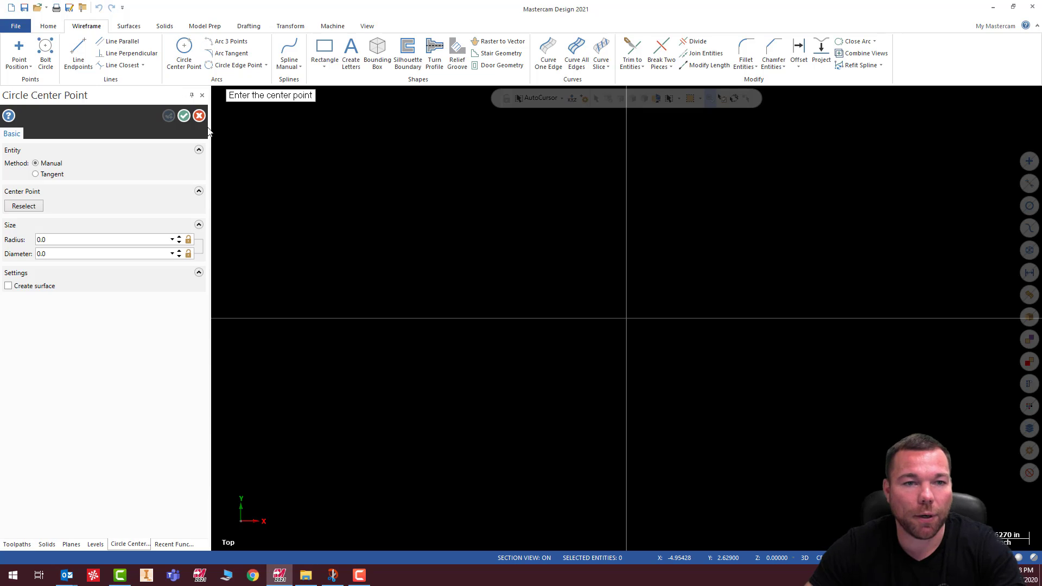
scroll(304, 429, down, 6)
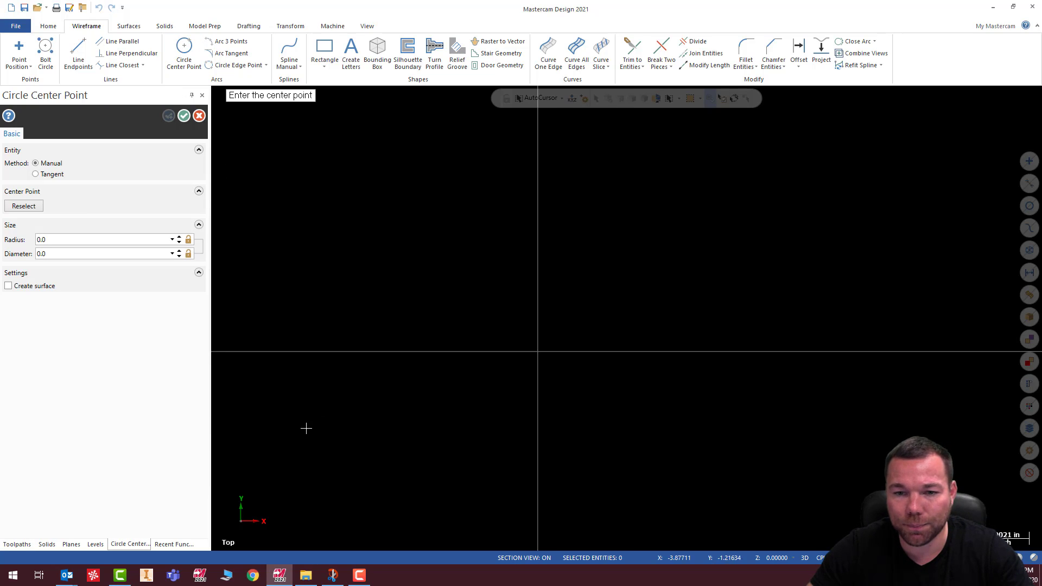
scroll(722, 326, up, 1)
scroll(722, 327, up, 1)
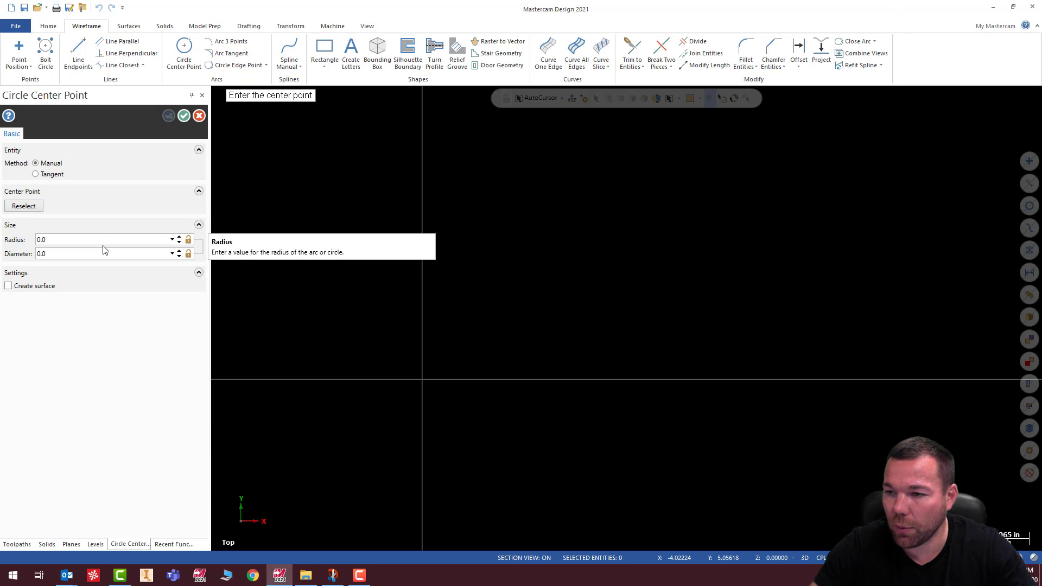
text(.4,)
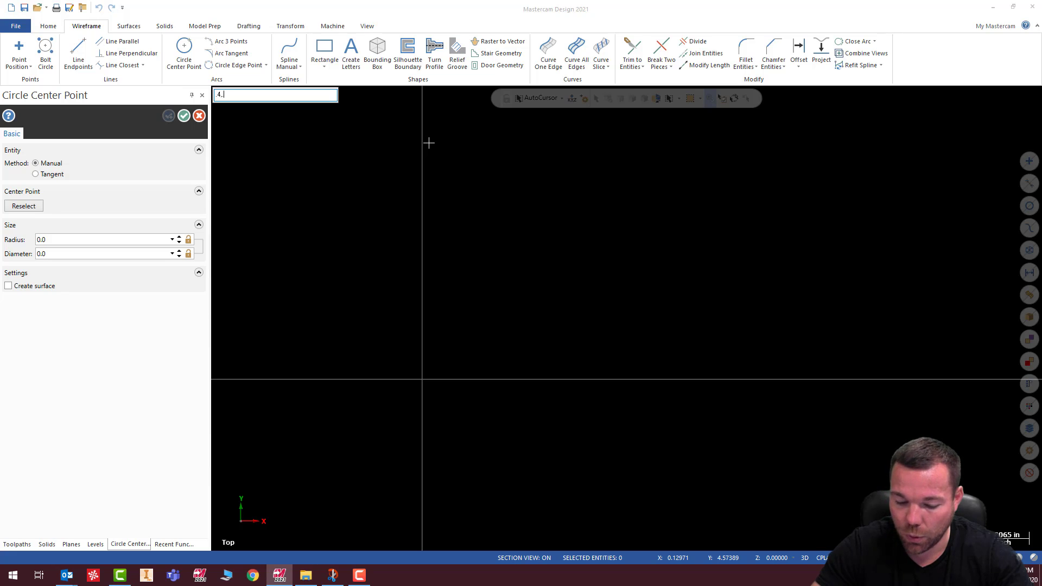
key(BackSpace)
key(Return)
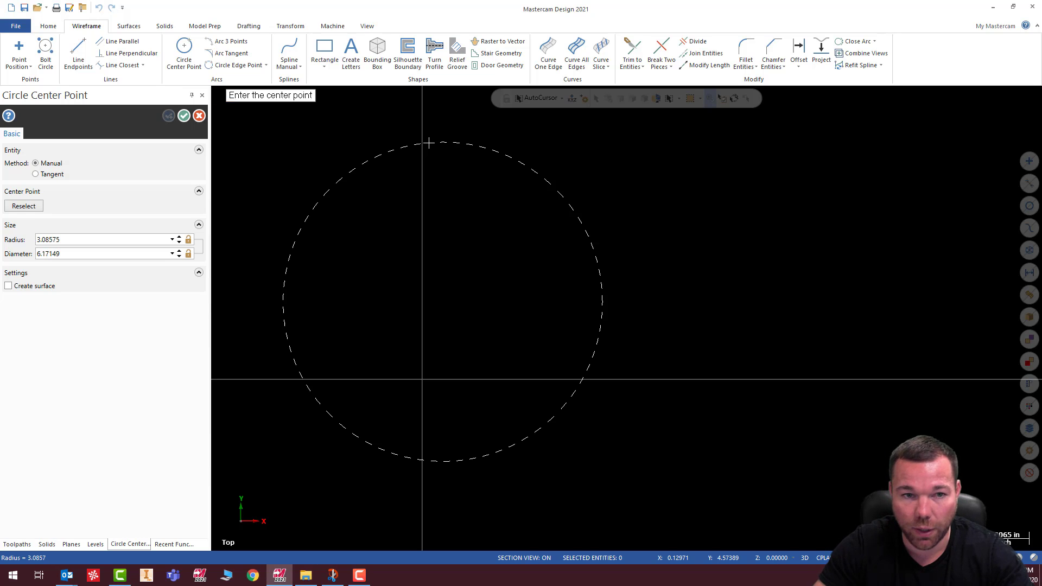
click(86, 239)
text(.75)
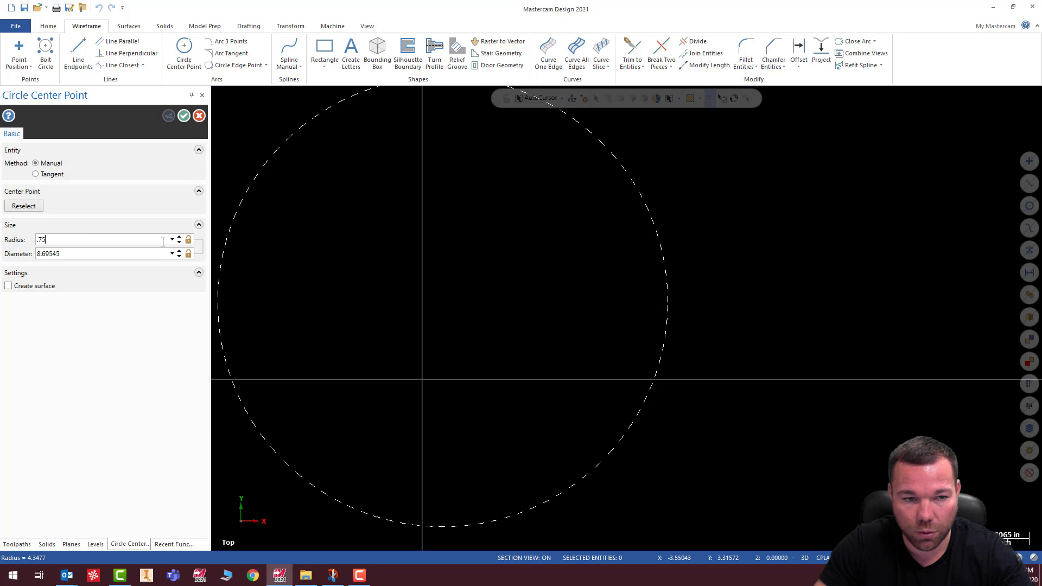
key(Return)
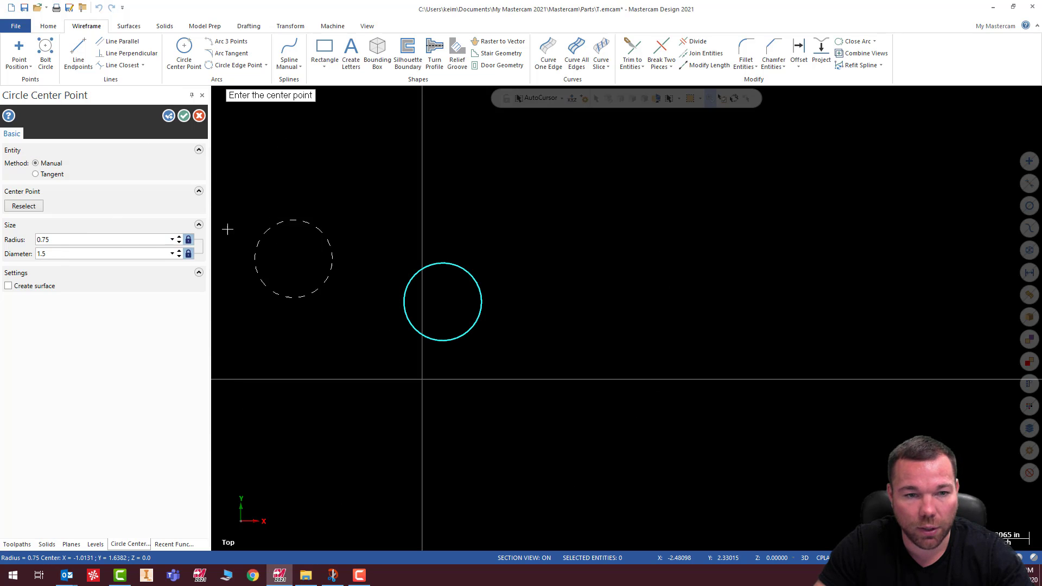
click(169, 116)
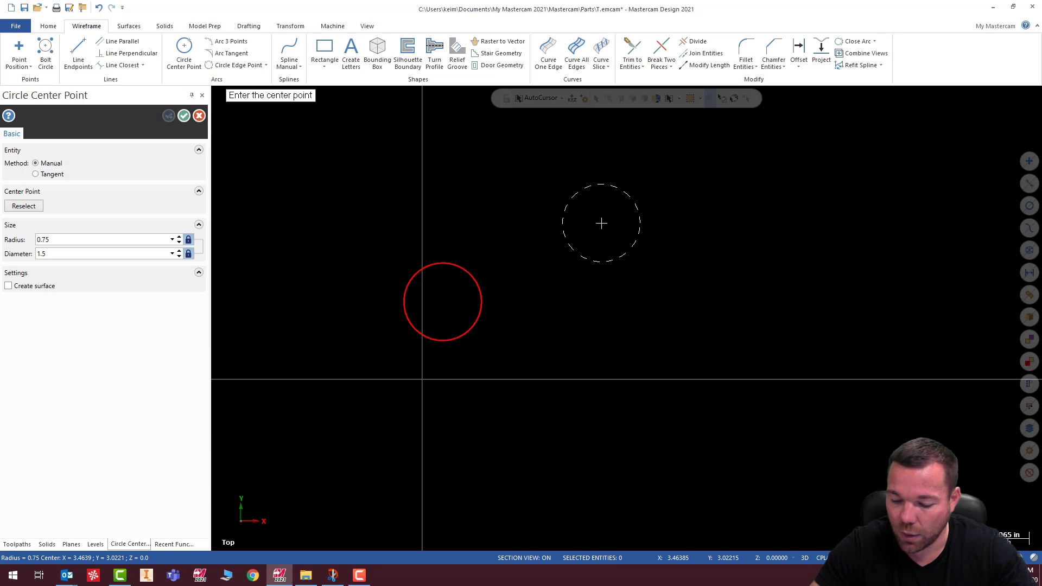
Add a second 0.75-radius circle centered at X5.6, Y1.5 and finish the circle command.
text(5.6)
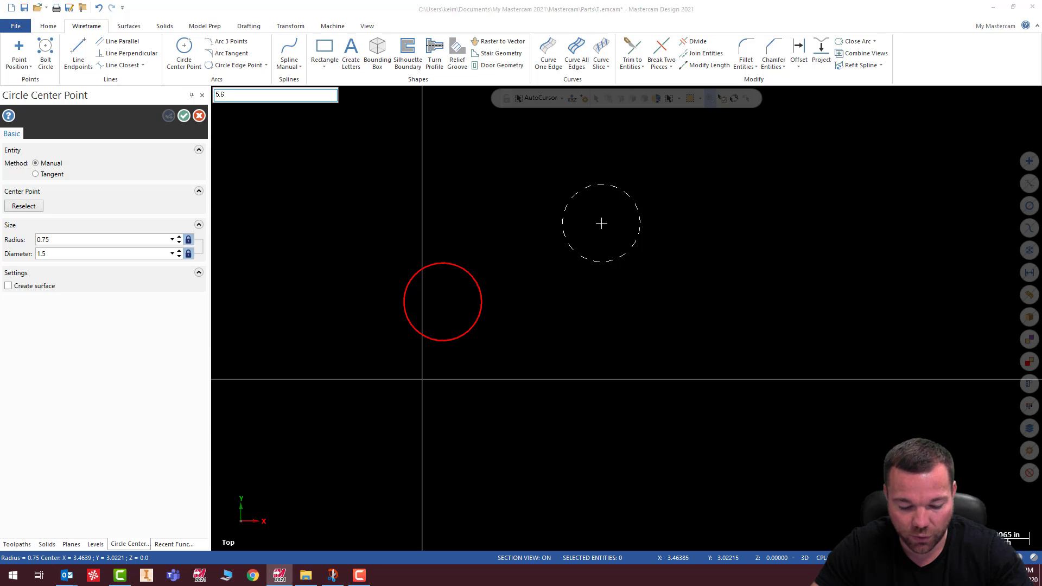
text(,1.5)
key(Return)
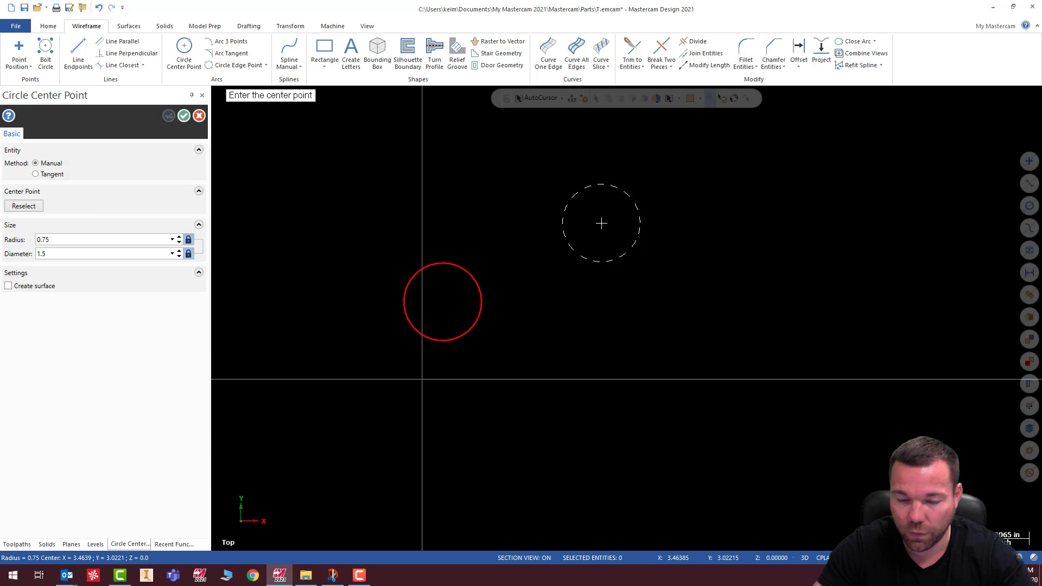
click(184, 117)
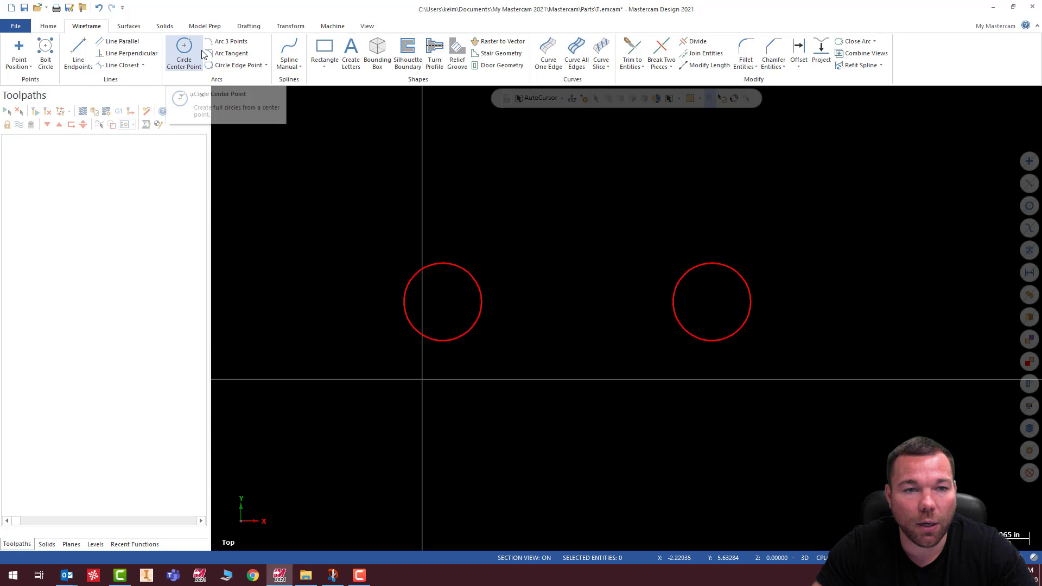
Create a 2.25-radius arc tangent to both circles, keeping the upward-bulging arc between them.
click(223, 53)
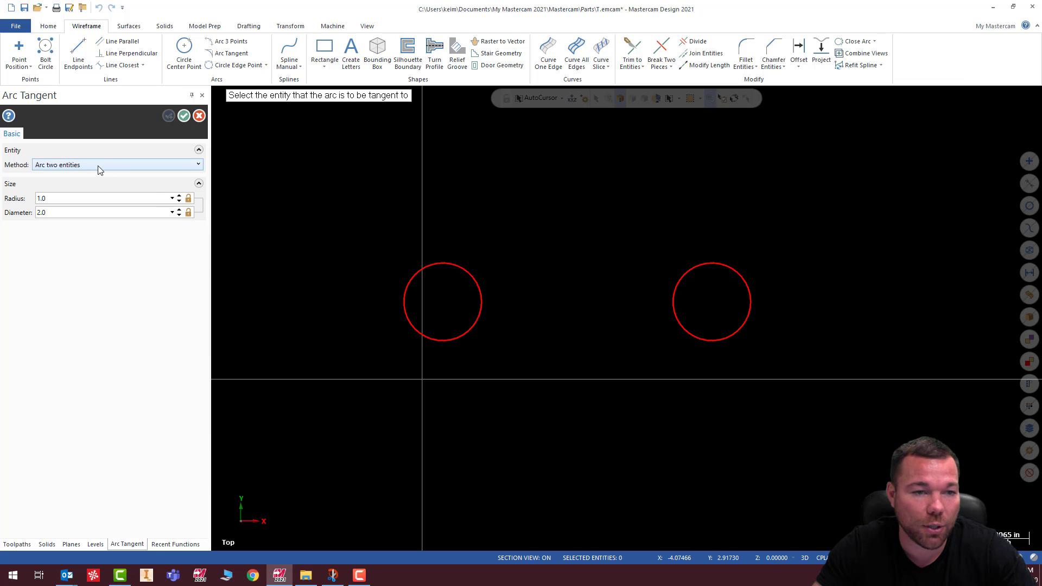
mouse_move(96, 169)
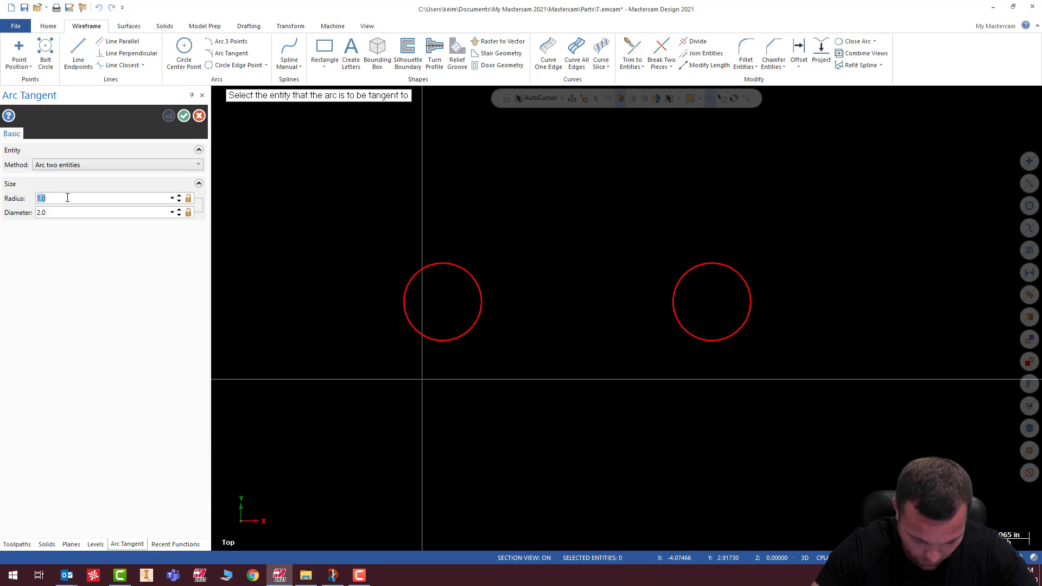
key(BackSpace)
key(BackSpace)
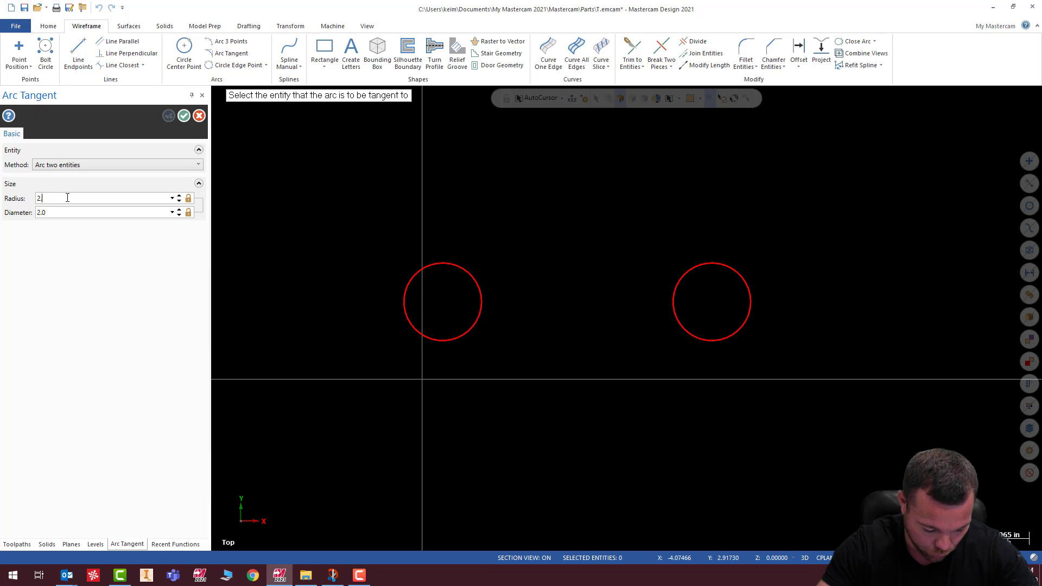
click(461, 336)
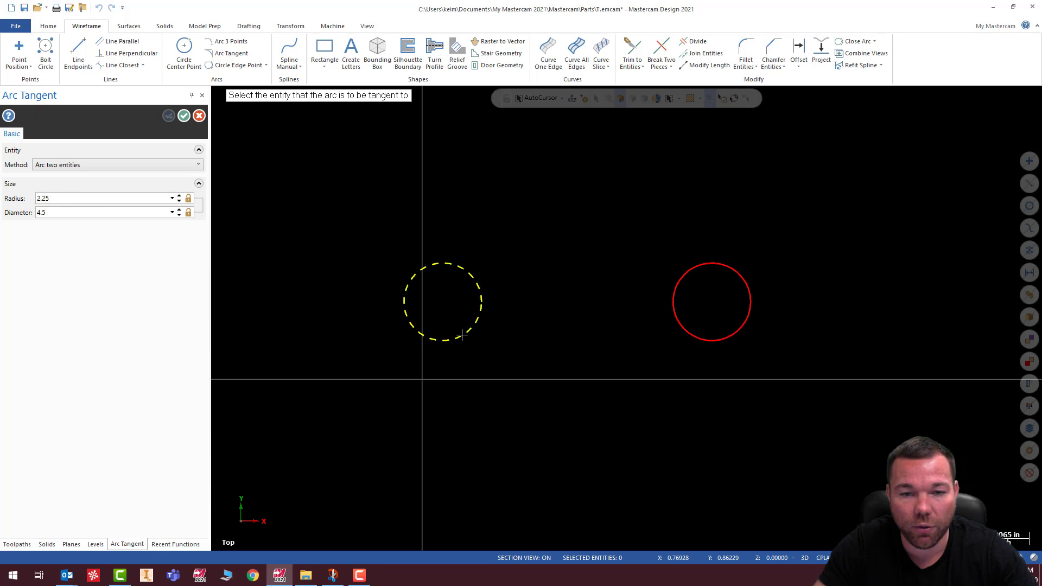
click(673, 314)
click(576, 264)
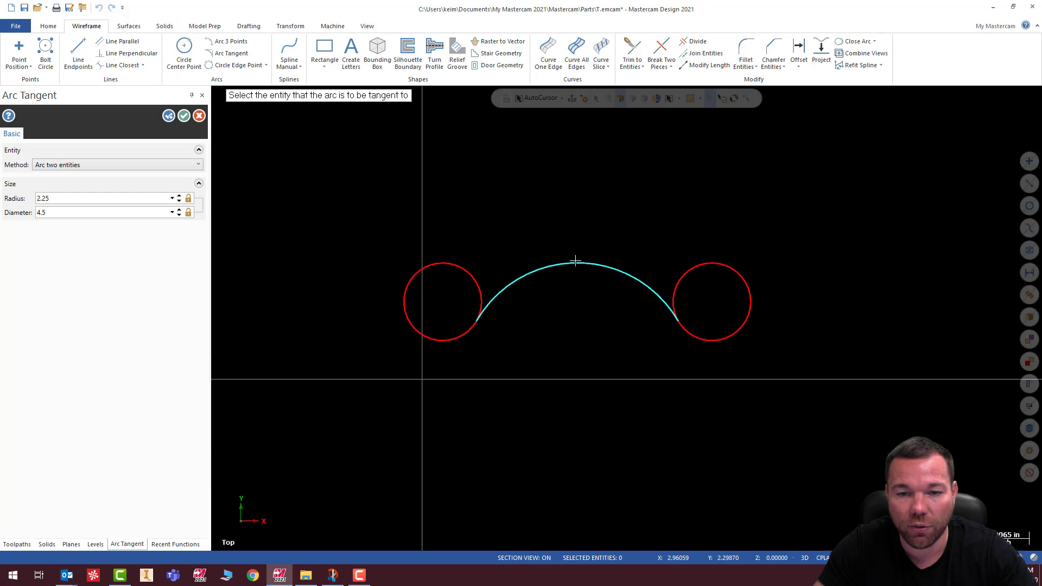
key(Return)
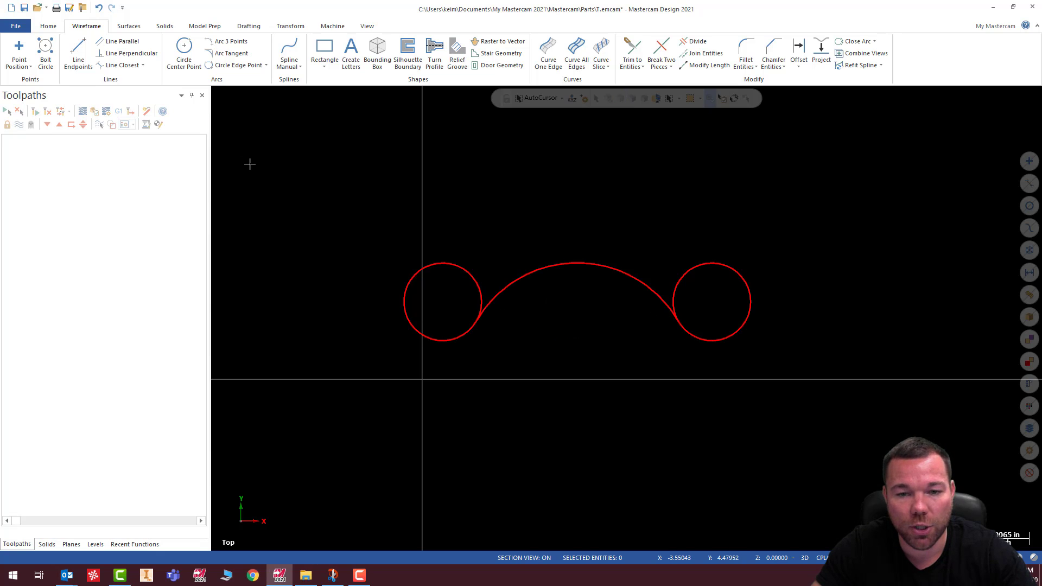
Draw a line from the bottom quadrant of the circle near the origin to X0.125, Y0.75.
click(78, 52)
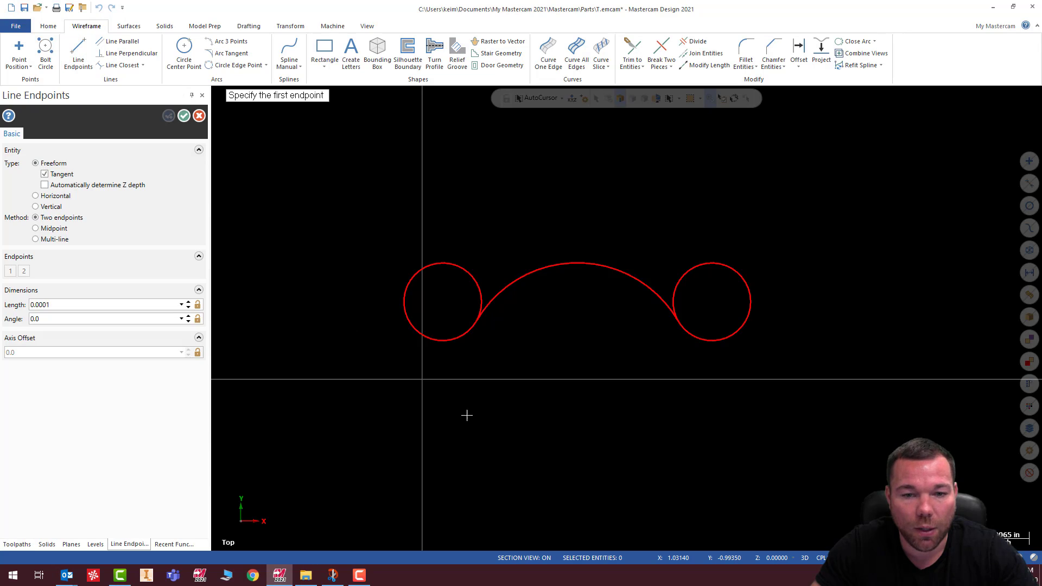
scroll(440, 380, up, 3)
click(446, 321)
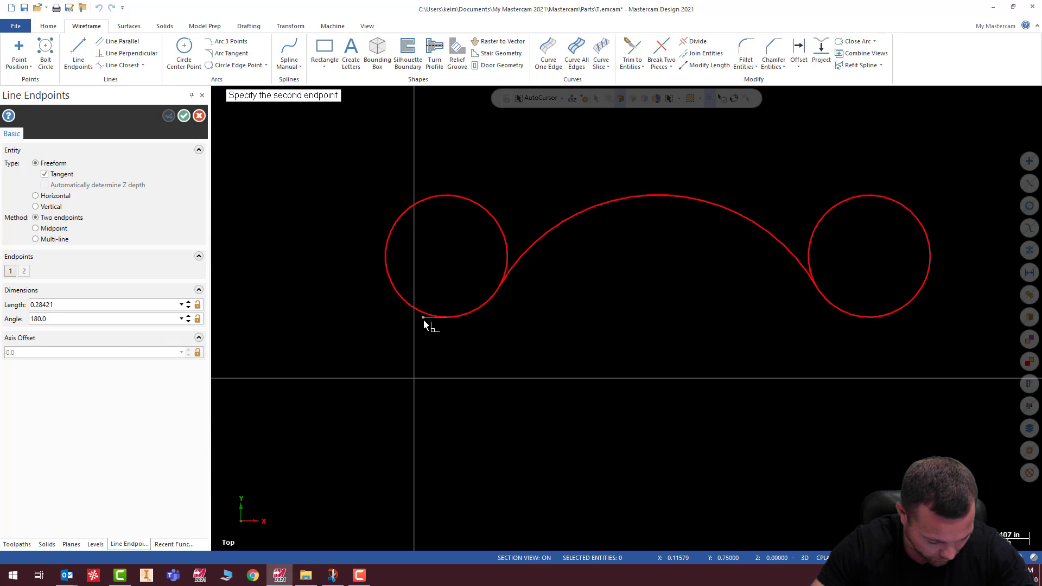
text(.125,.7)
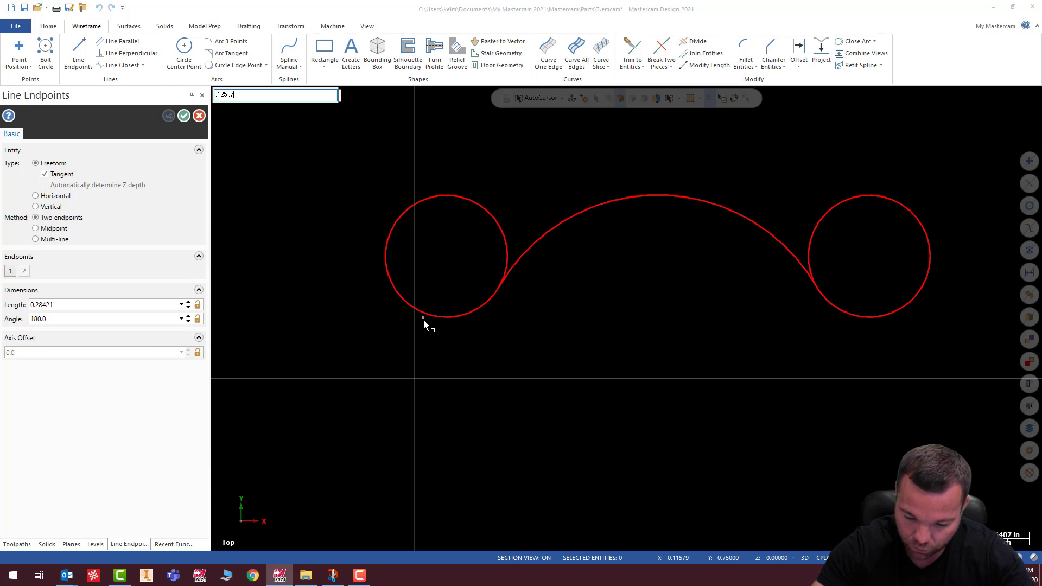
key(Return)
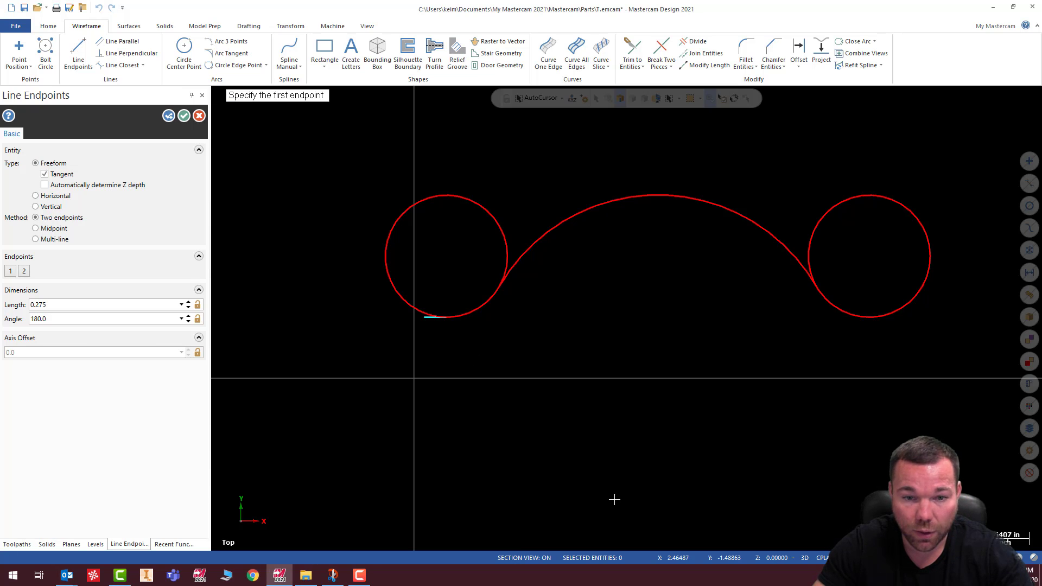
Draw a line from the bottom quadrant of the circle farther from the origin to X5.875, Y0.75.
click(876, 321)
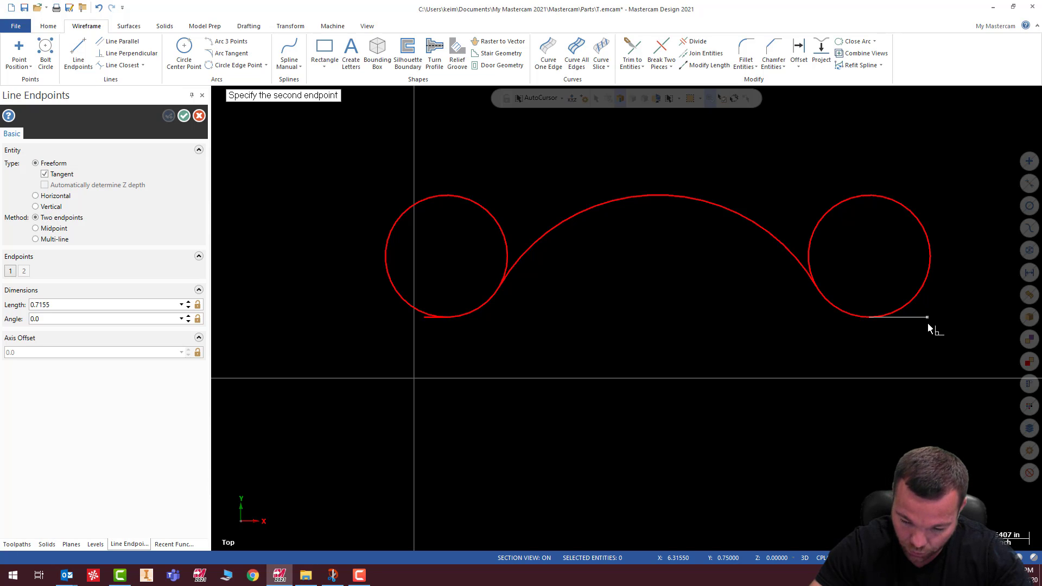
text(5.875)
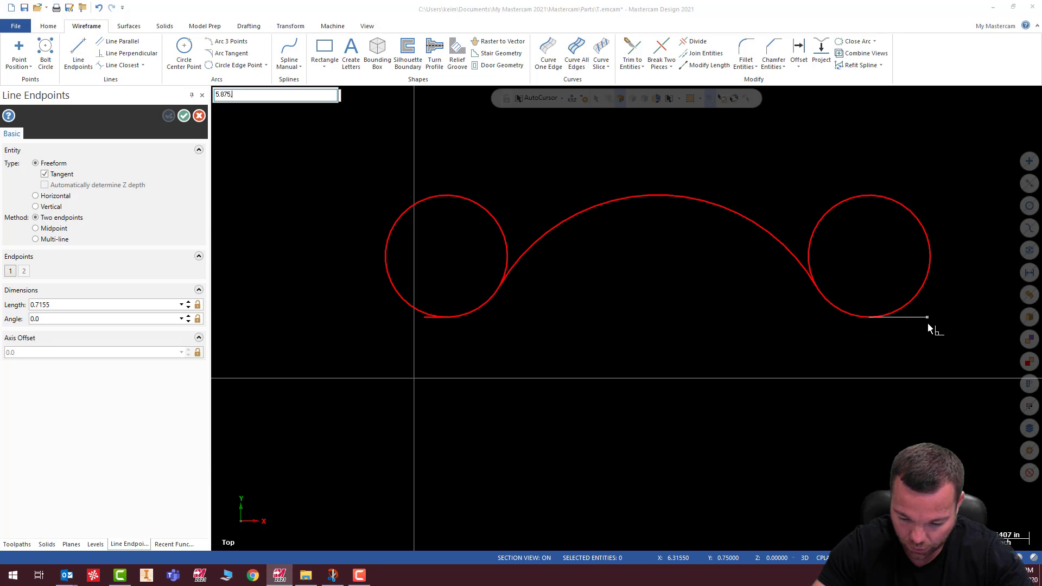
text(,.75)
key(Return)
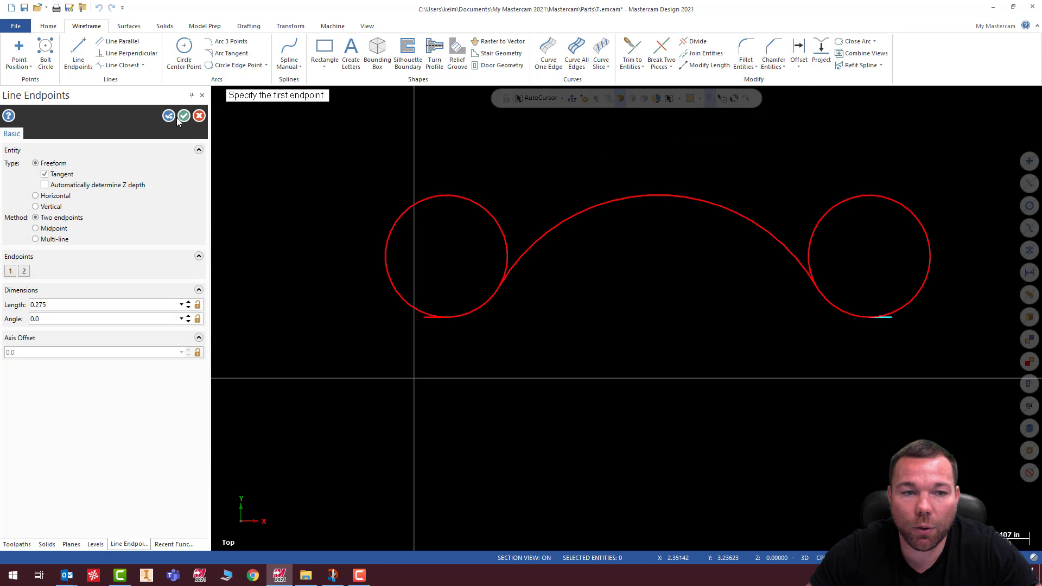
click(180, 116)
Use Divide to trim the circle at X5.6, keeping only its short arc between the large arc and the line.
click(695, 42)
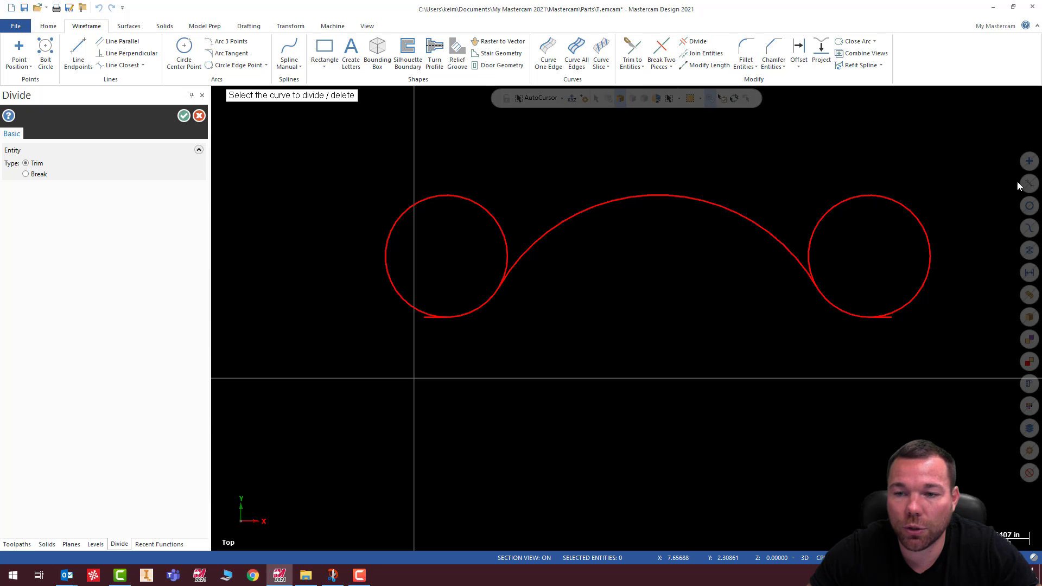
click(841, 203)
click(922, 290)
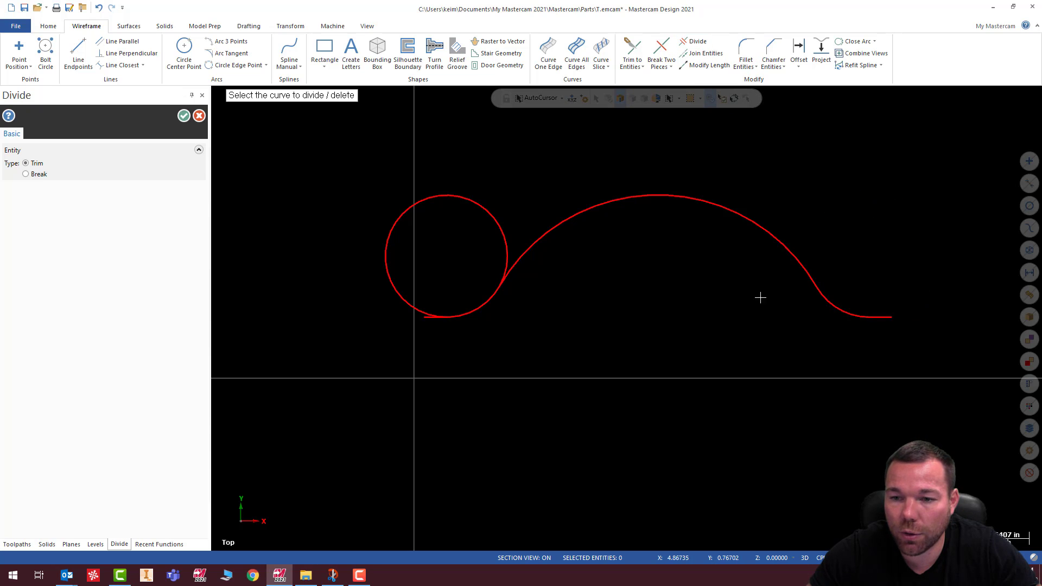
Trim the circle at X0.4 with Divide, keeping only its short arc between the line and the large arc.
click(507, 242)
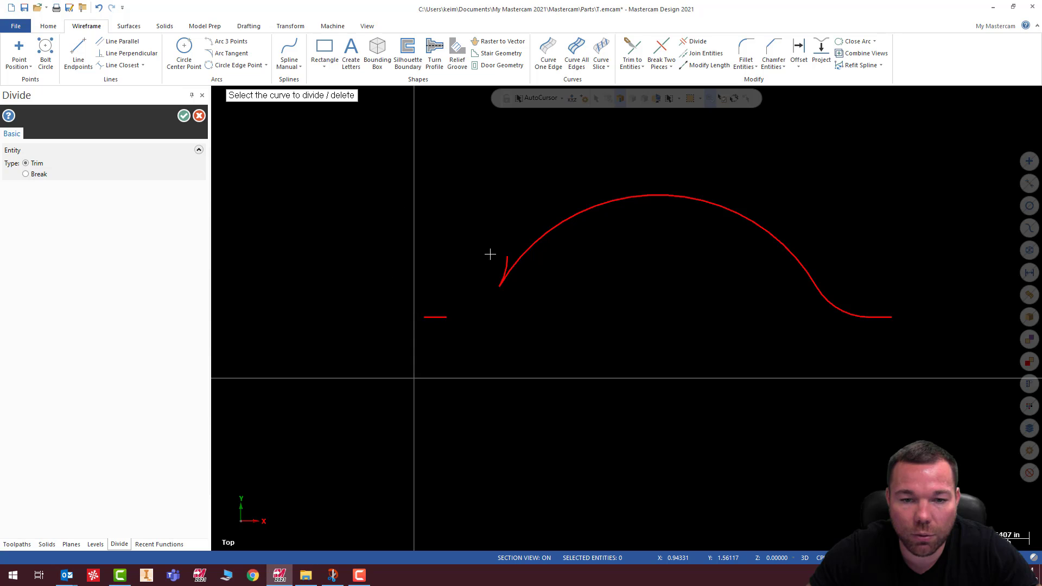
click(98, 8)
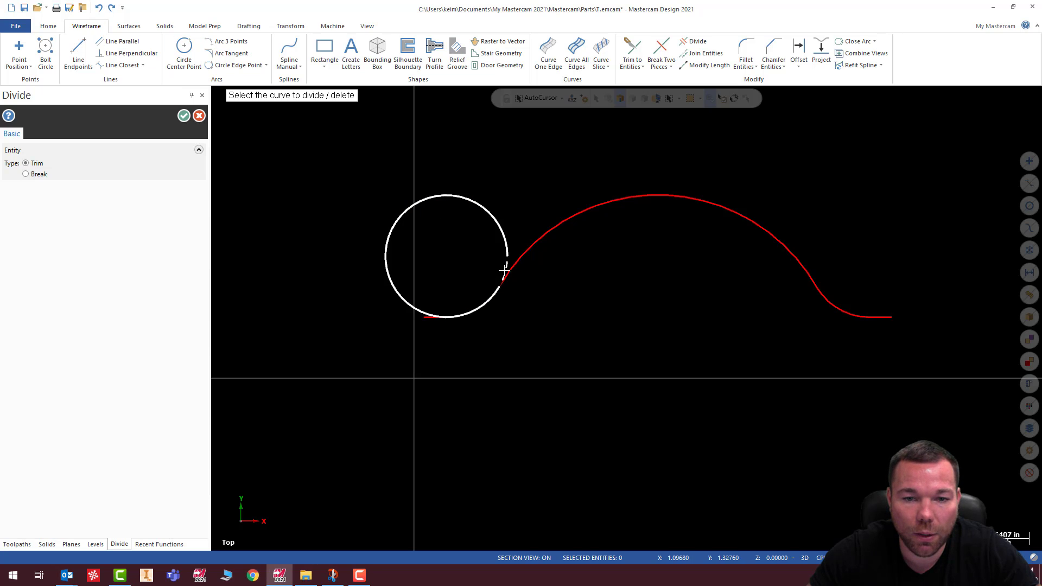
click(503, 239)
scroll(634, 349, up, 1)
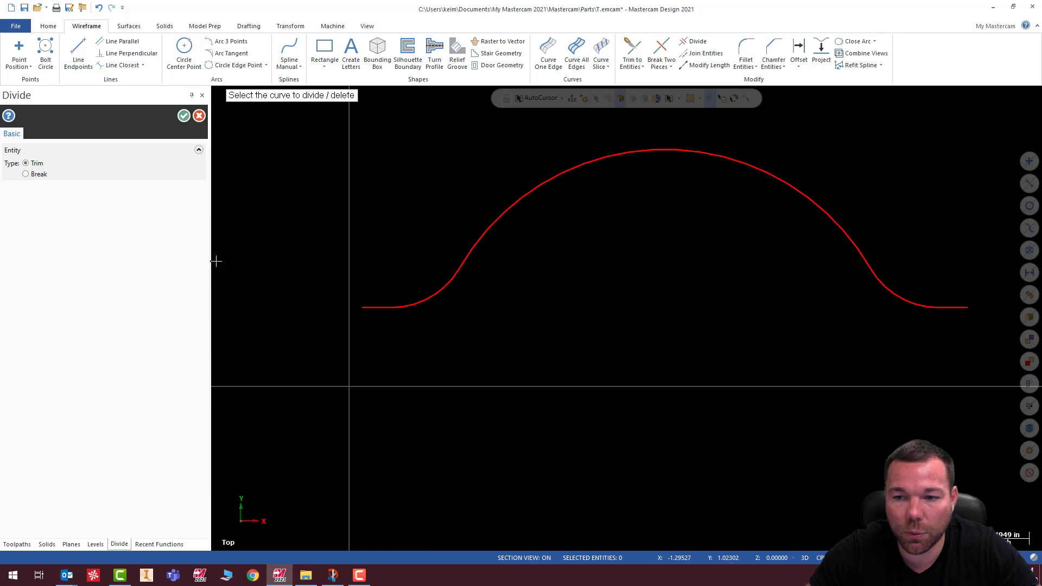
scroll(731, 238, up, 1)
scroll(631, 326, down, 1)
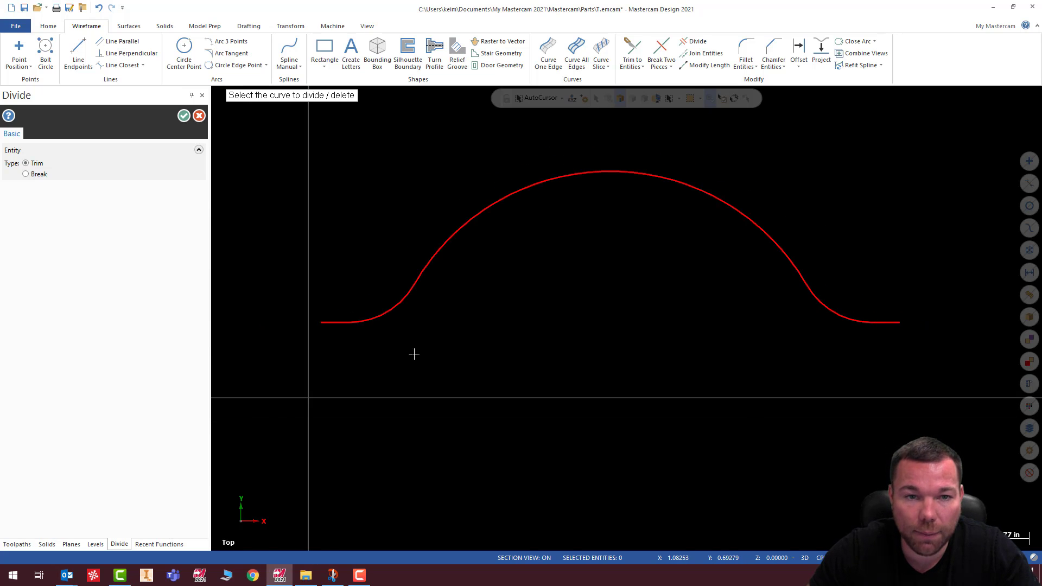
scroll(415, 354, down, 1)
scroll(491, 307, up, 1)
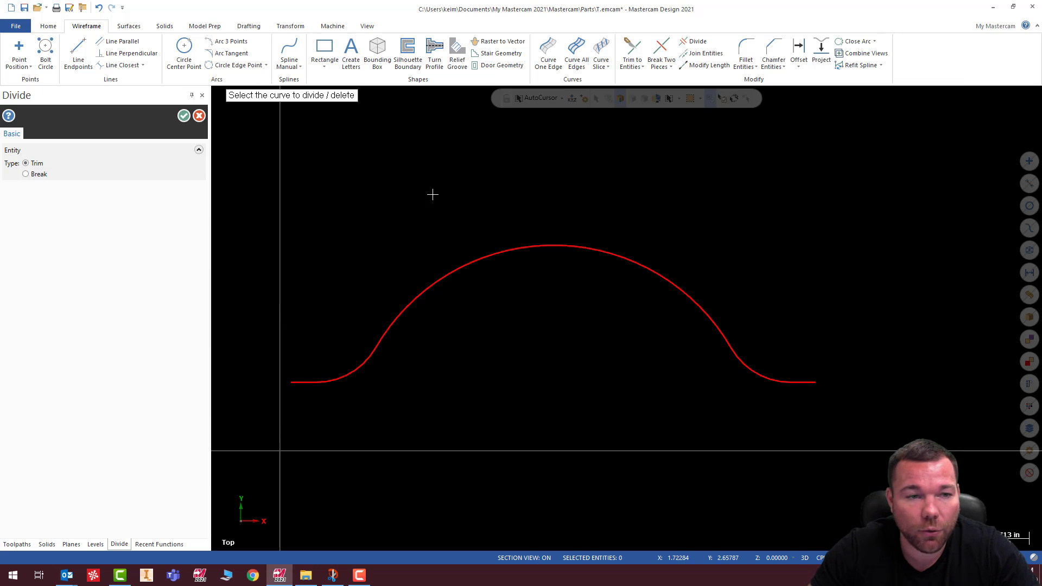
click(184, 115)
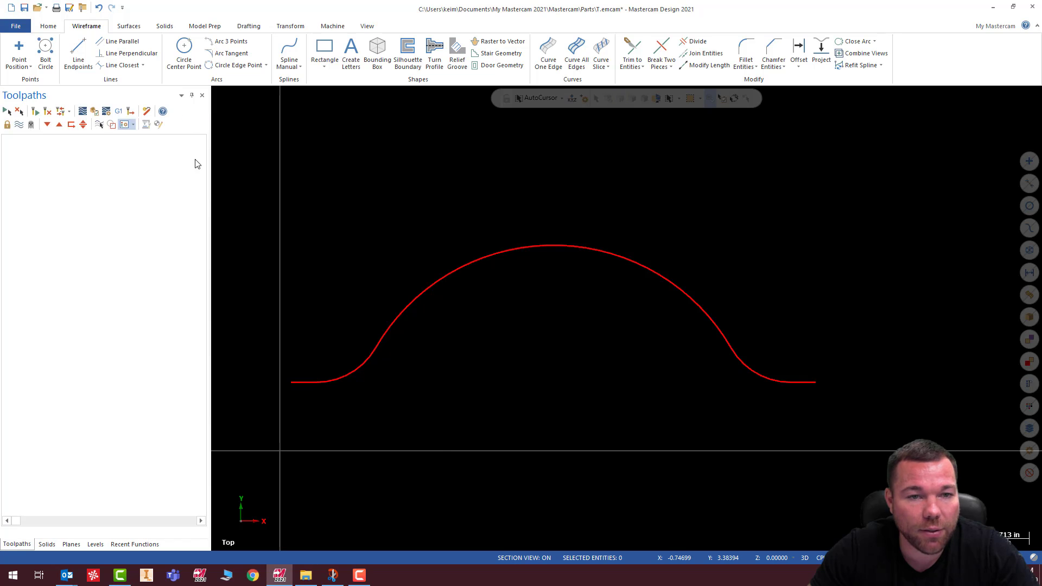
Switch the graphics view to Right and show the list of planes.
right_click(435, 185)
click(472, 269)
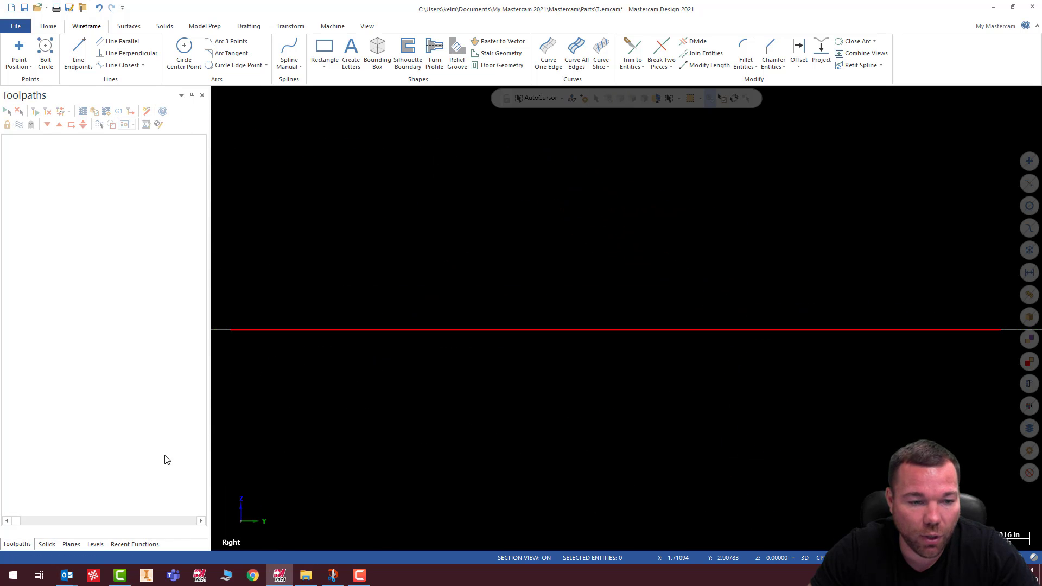
click(71, 544)
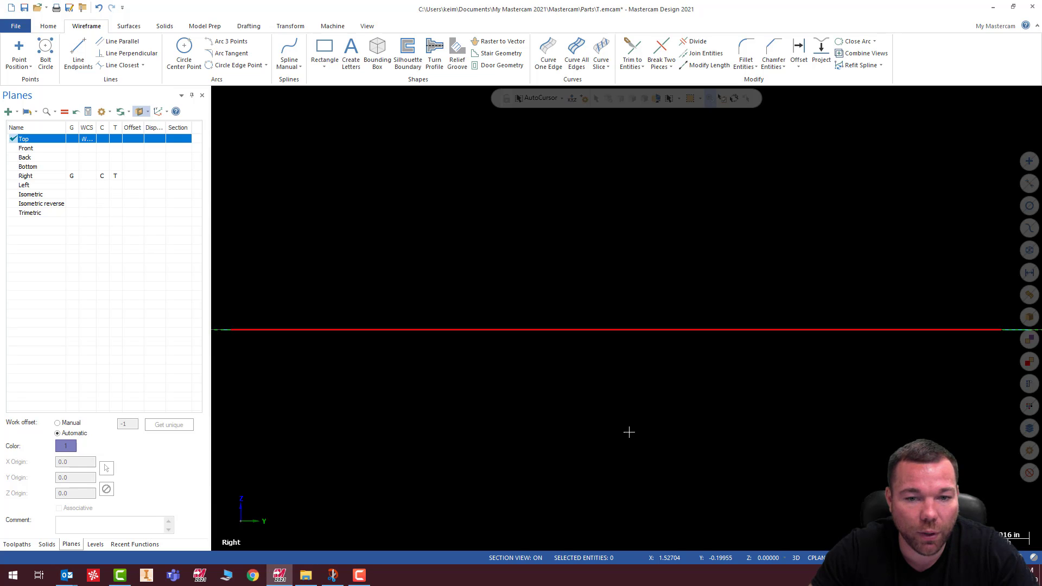
Draw a circle of radius 0.2 centered at 0.65,-0.425 in the Right plane, checking the dimensions against the Exercise B drawing.
scroll(628, 431, down, 4)
scroll(361, 356, up, 2)
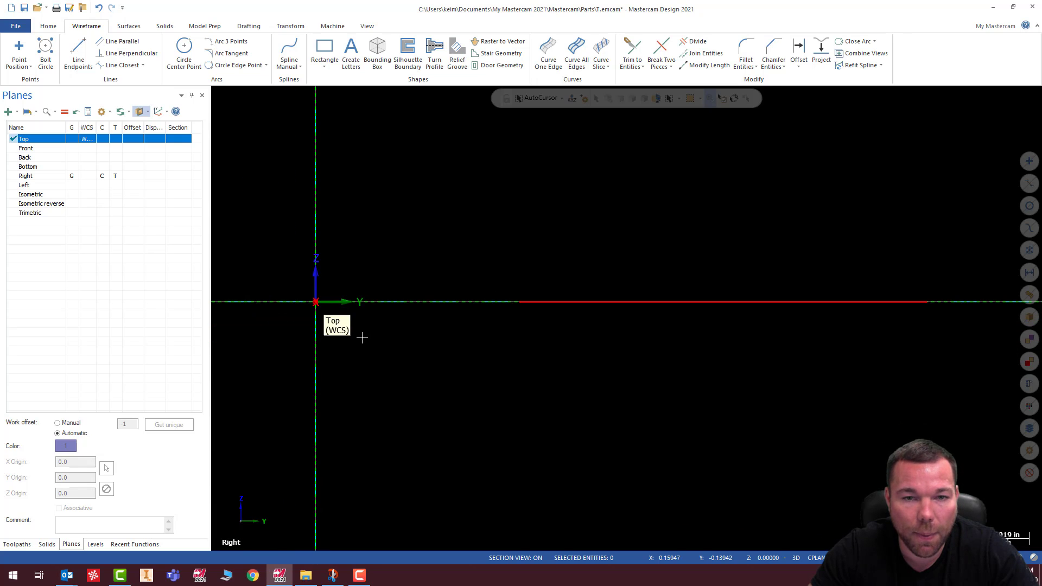
click(185, 48)
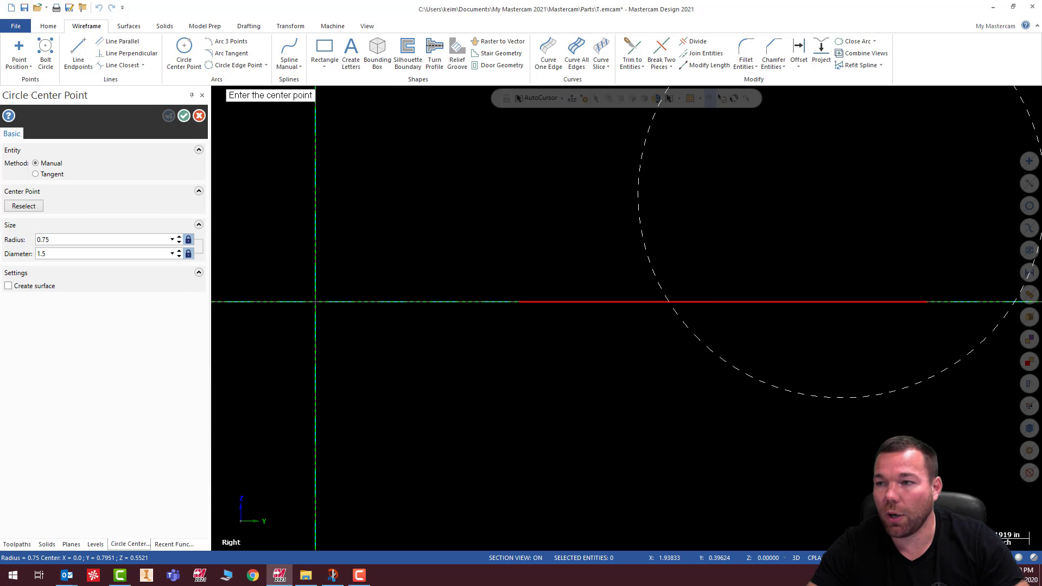
drag(1041, 187, 646, 0)
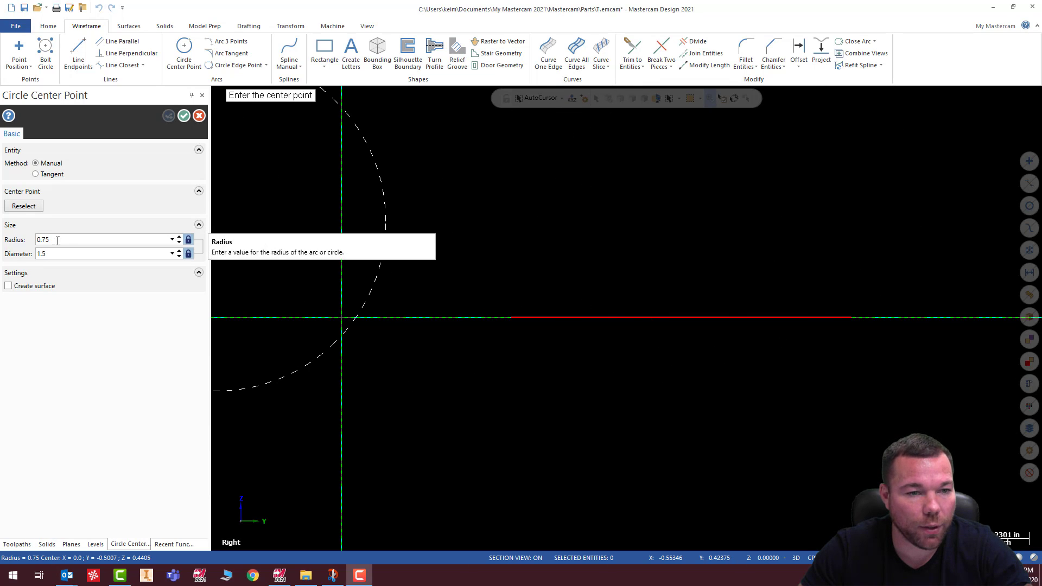
drag(63, 239, 30, 245)
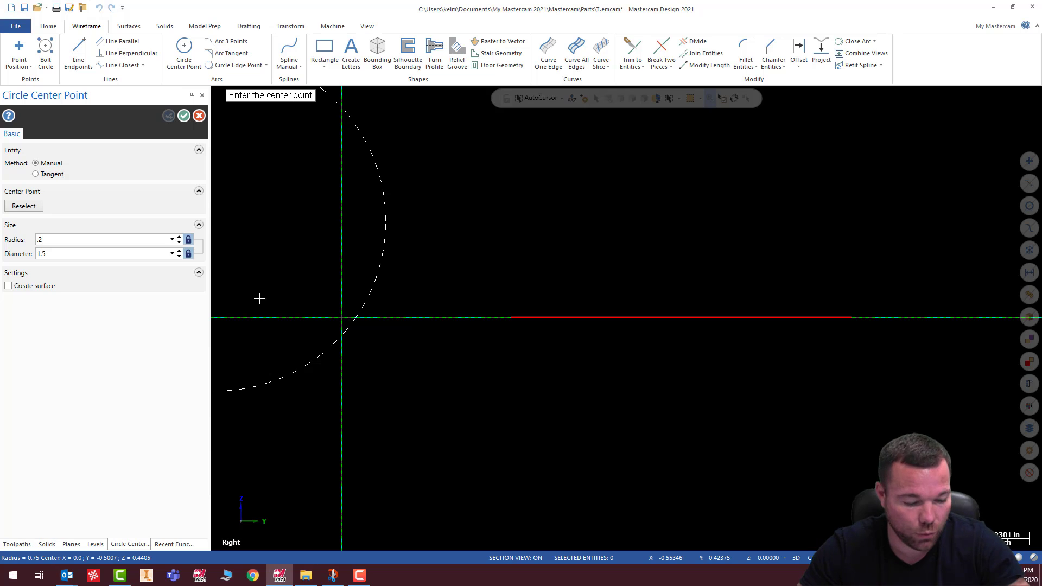
key(Tab)
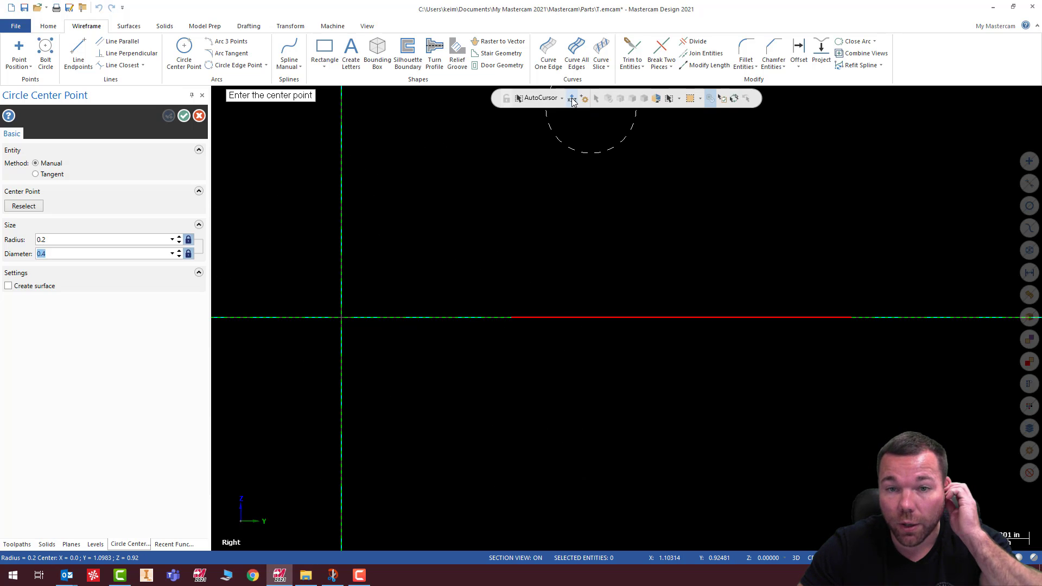
key(space)
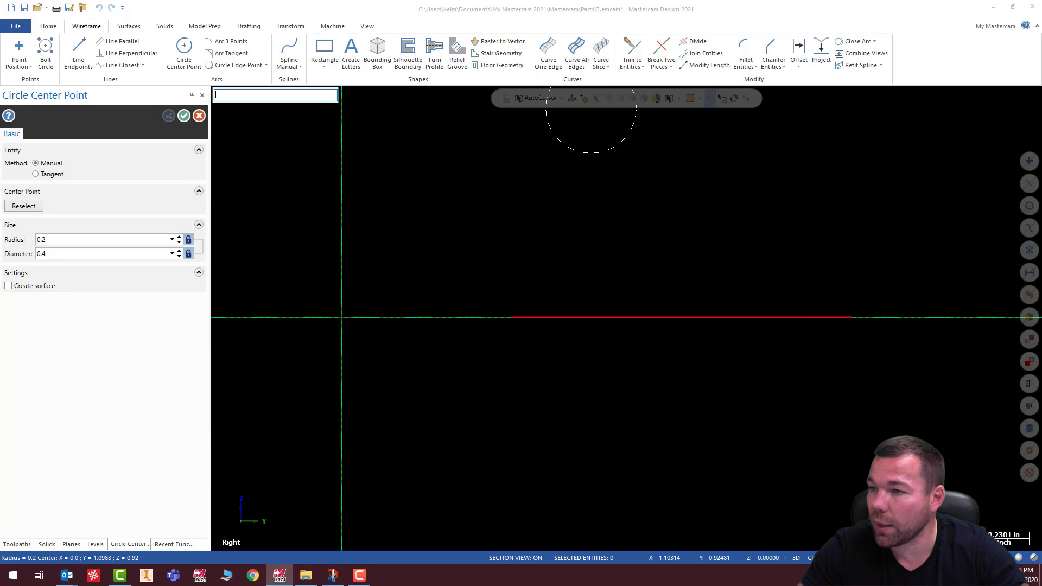
mouse_move(1041, 42)
mouse_down()
mouse_move(341, 12)
mouse_move(341, 27)
mouse_up()
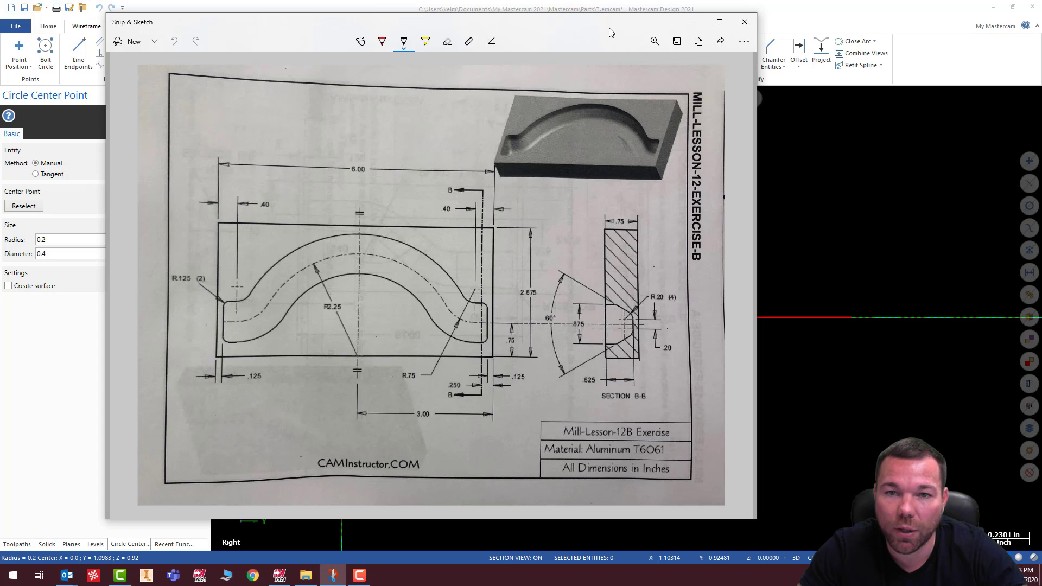
drag(609, 28, 1041, 28)
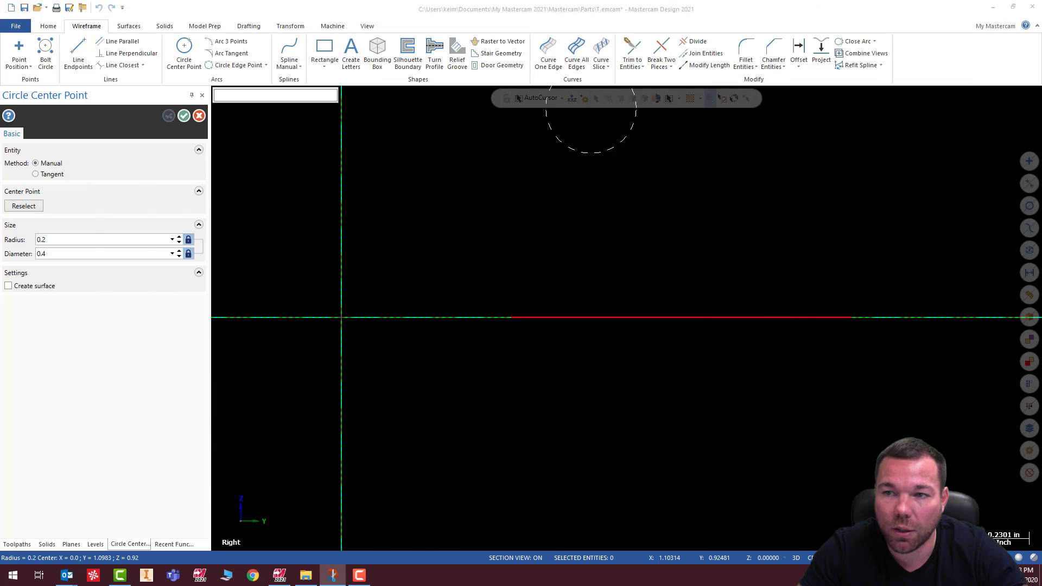
click(253, 96)
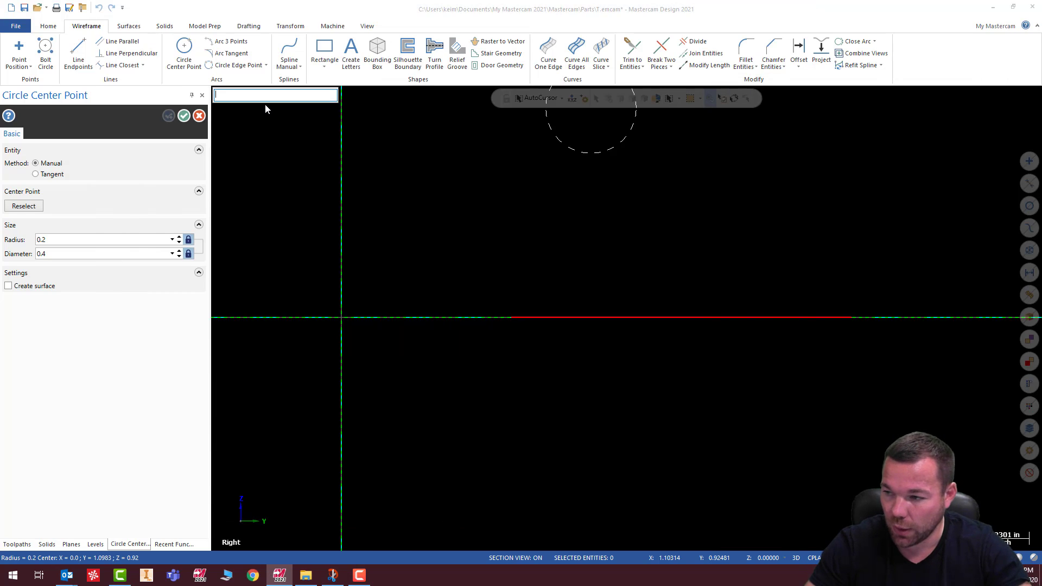
text(.)
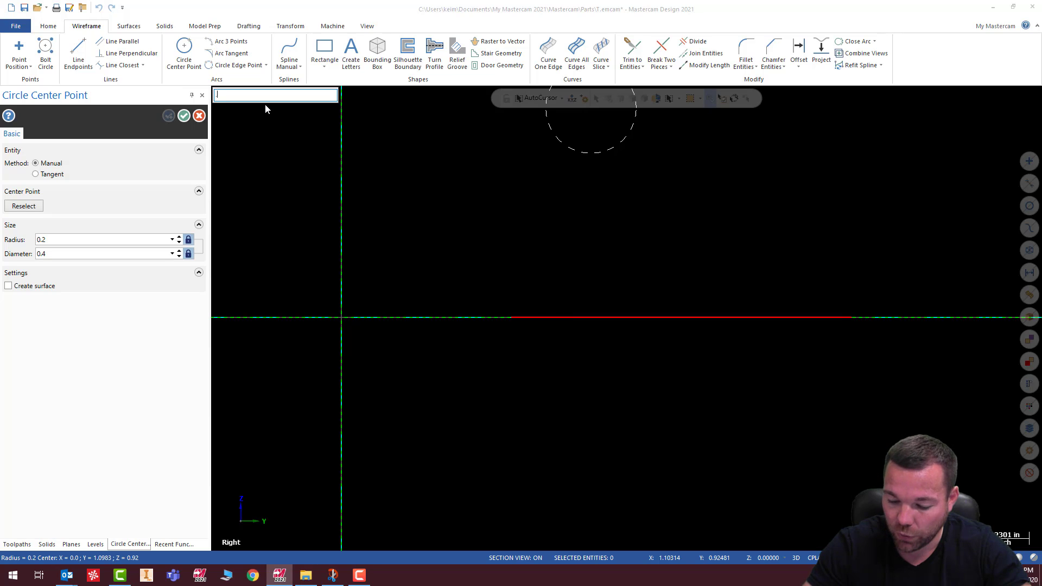
text(65)
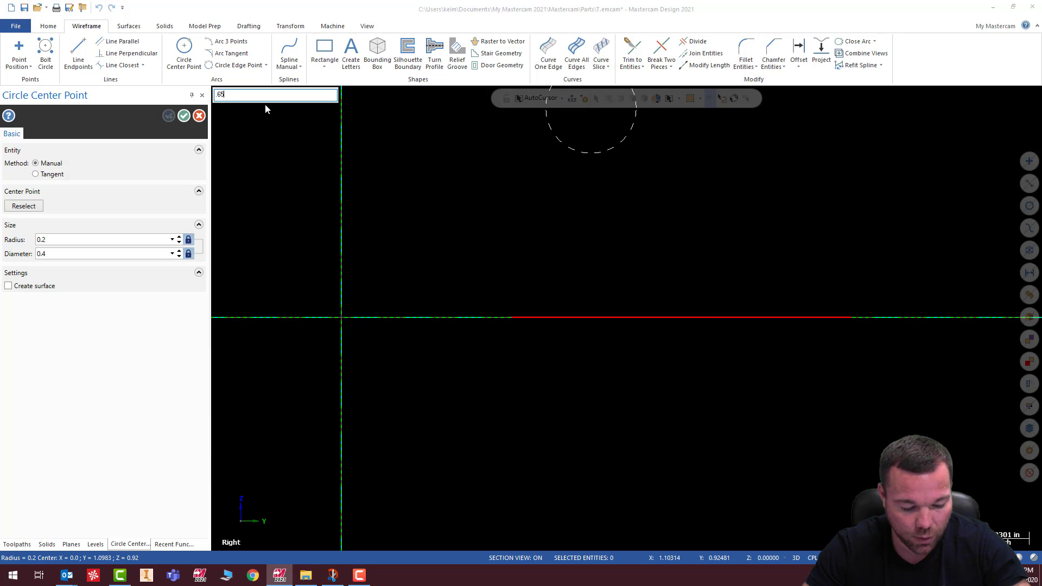
text(,-.425)
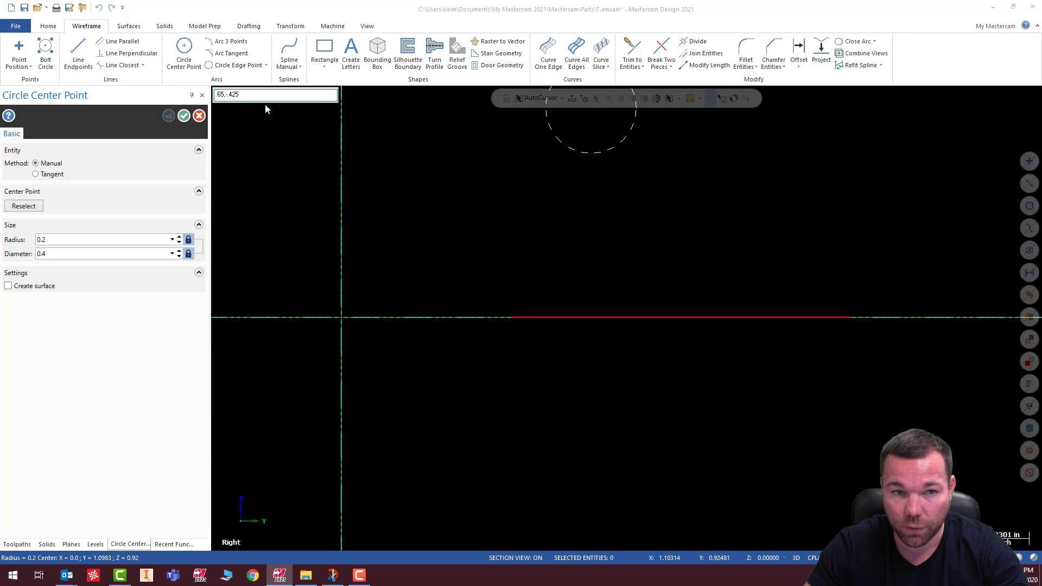
key(Return)
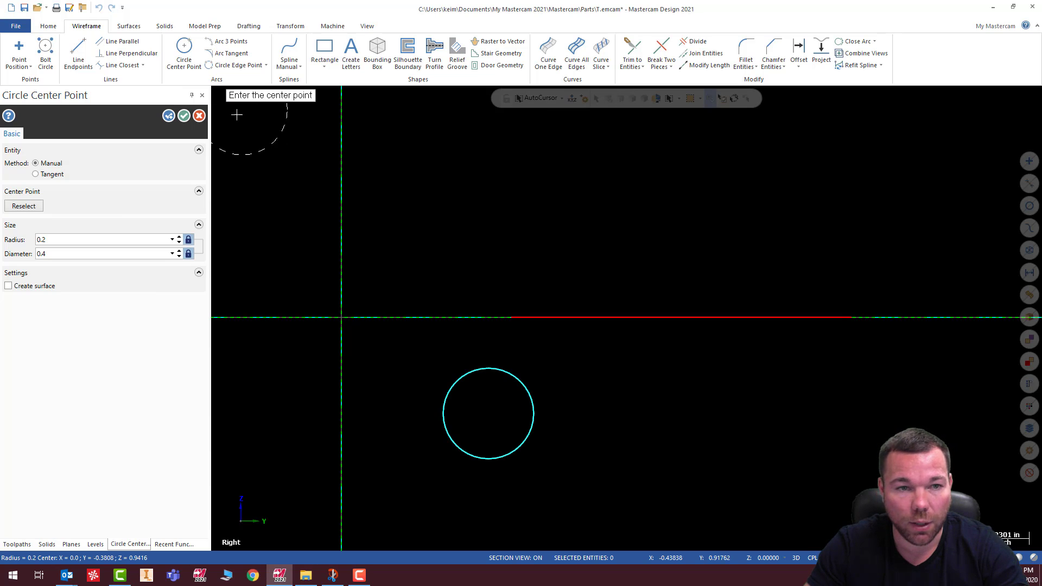
Add a second circle of radius 0.2 centered at 0.85,-0.425 and finish the circle command.
key(space)
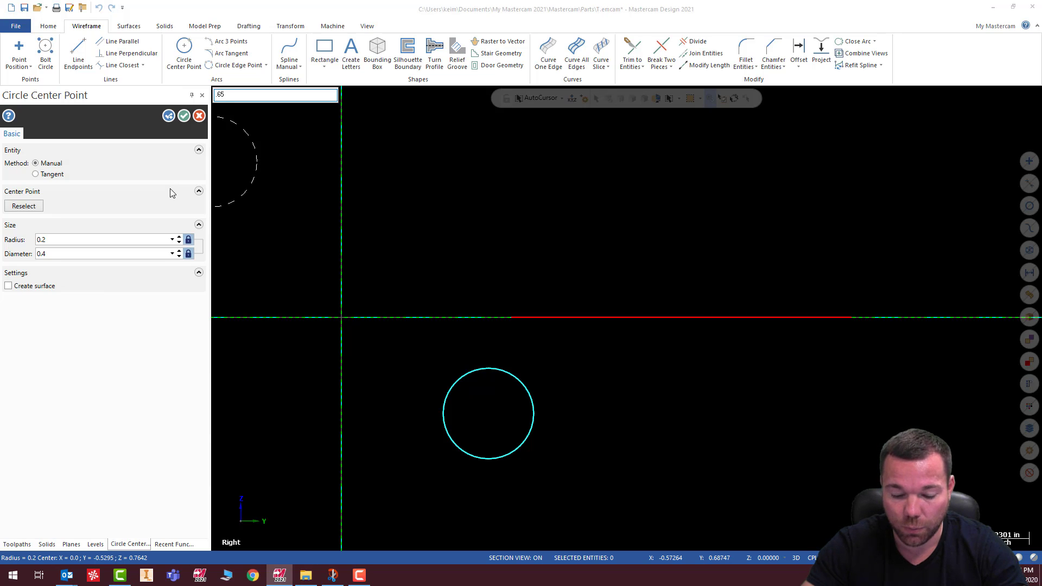
text(.65)
key(BackSpace)
key(BackSpace)
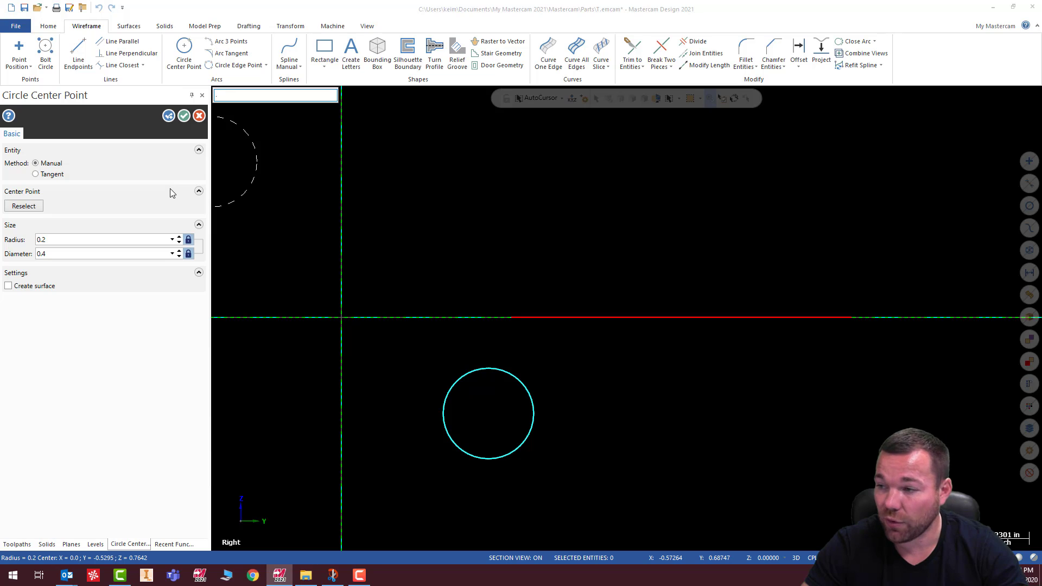
text(85)
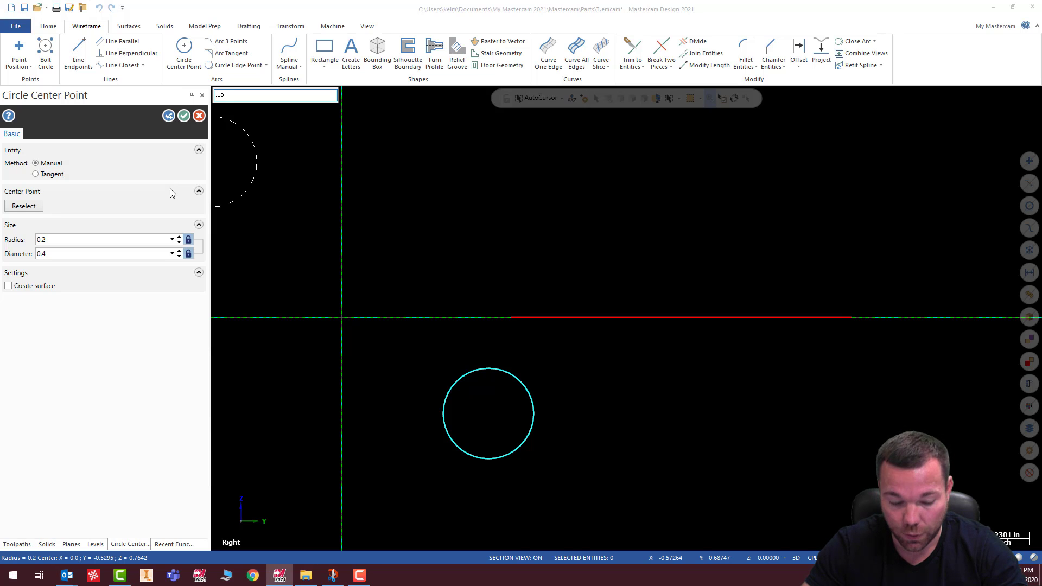
text(,-.425)
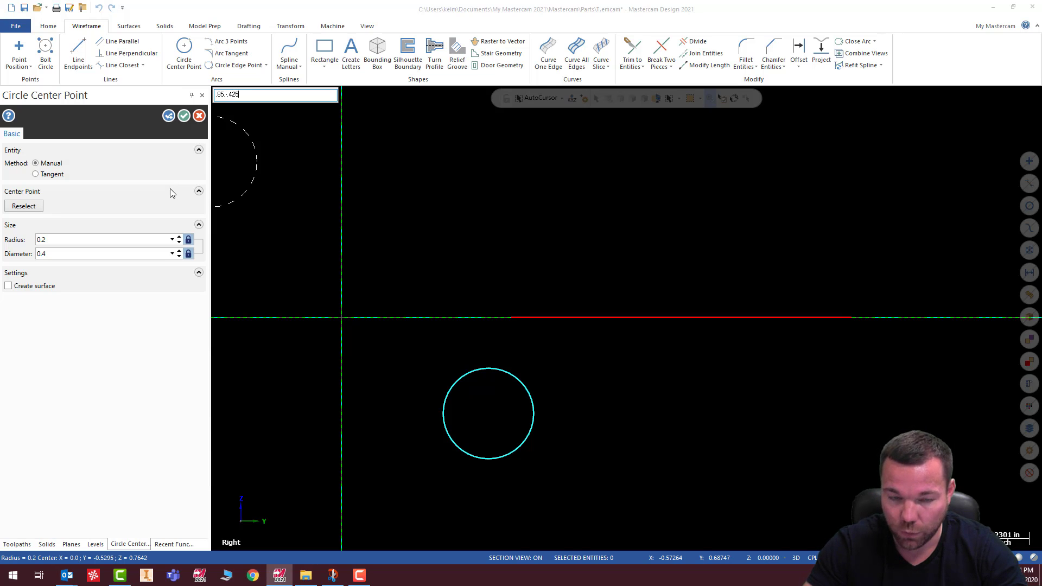
key(Return)
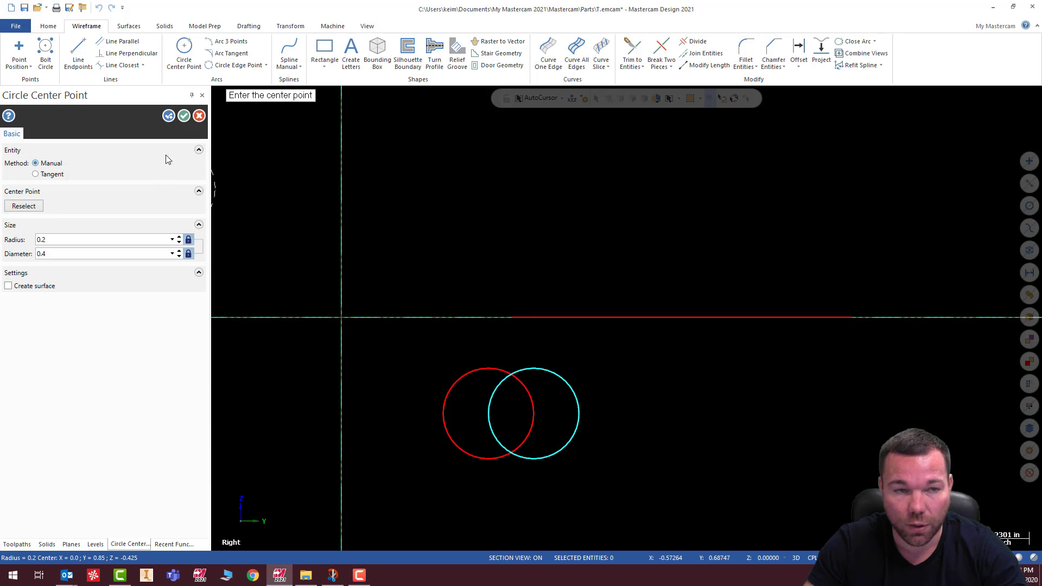
click(184, 115)
Draw a horizontal line joining the bottoms of the two overlapping circles.
click(76, 52)
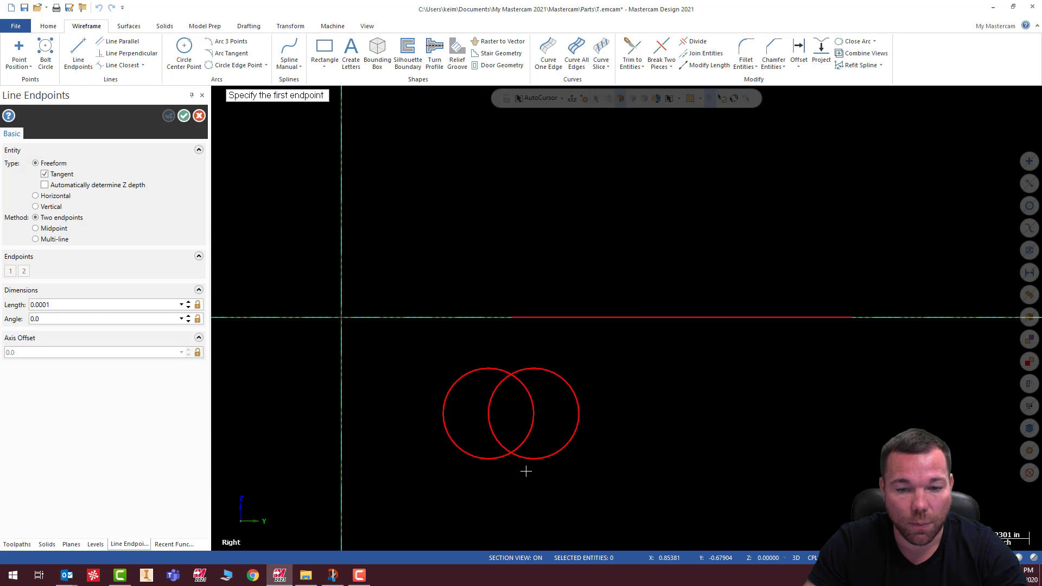
click(490, 461)
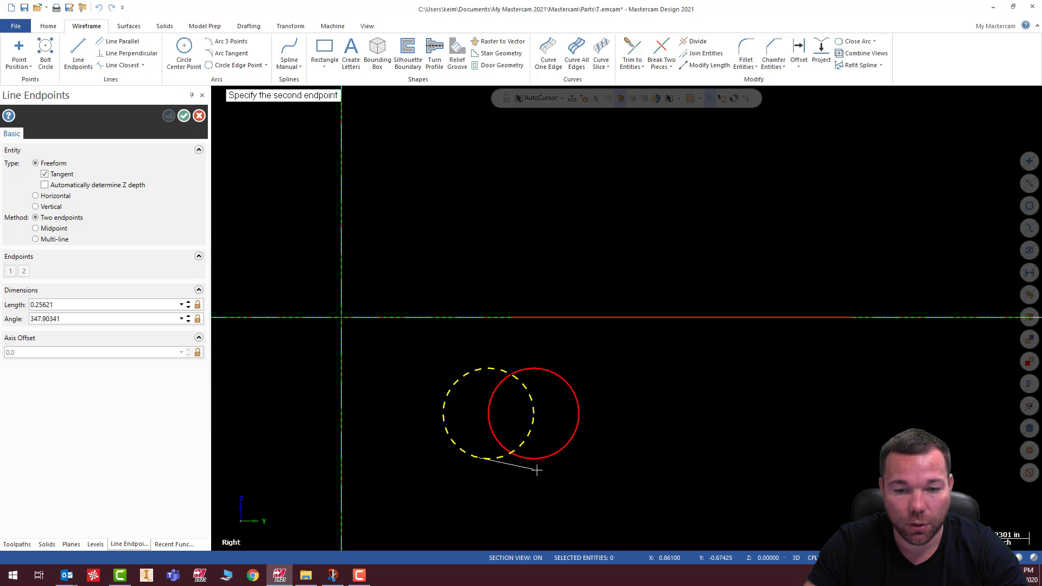
click(563, 459)
click(685, 41)
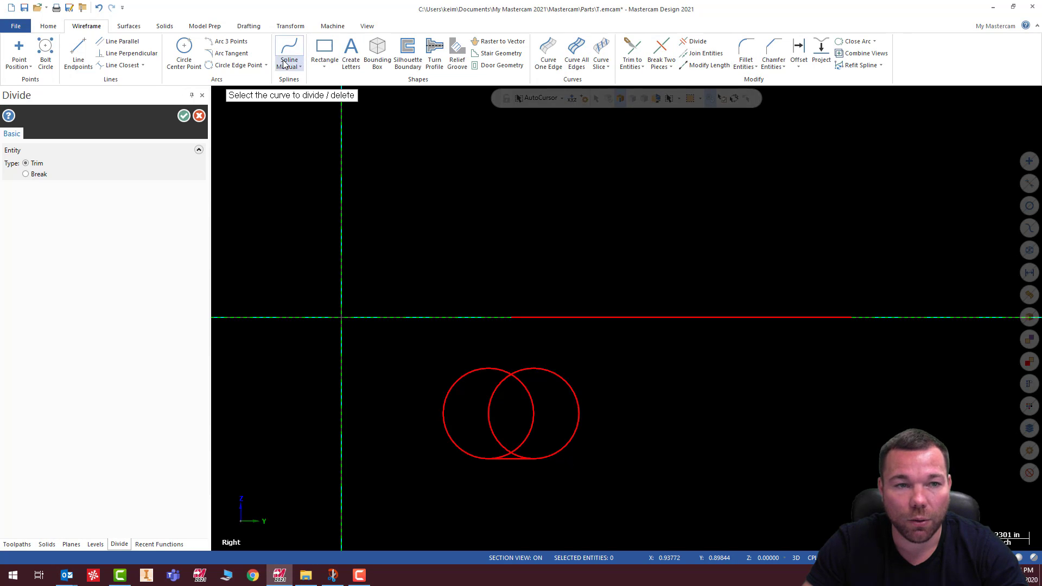
Draw a line about 1.24 long at 60 degrees, tangent to the lower outer side of the circle at 0.85 and crossing the horizontal axis.
click(78, 54)
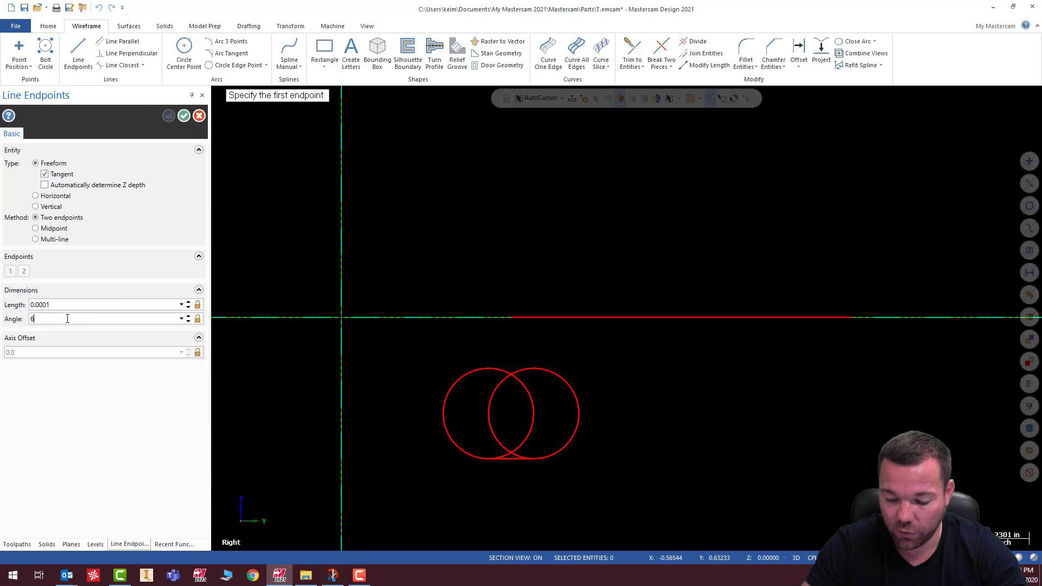
click(580, 443)
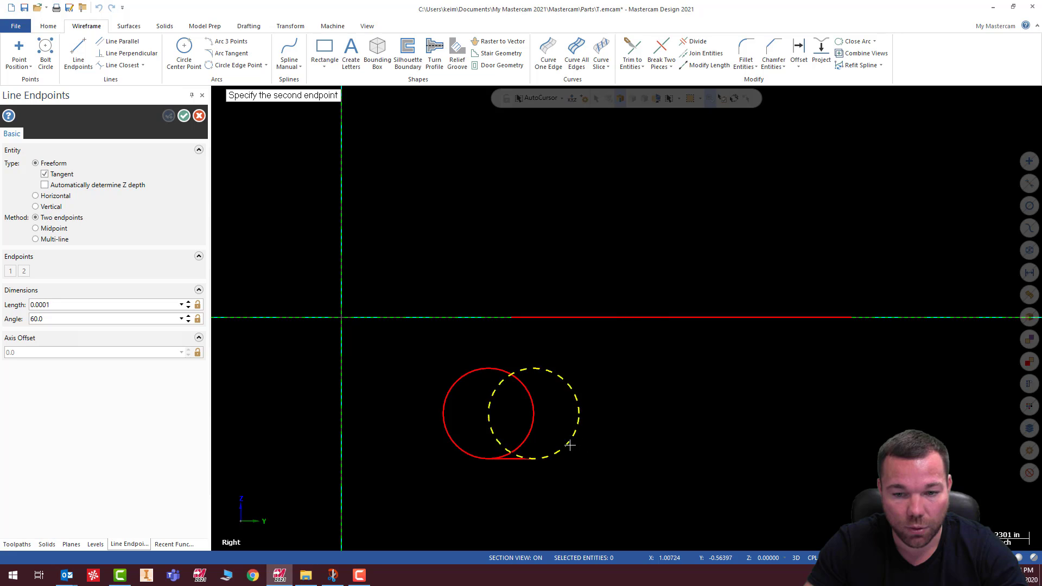
click(706, 193)
click(169, 117)
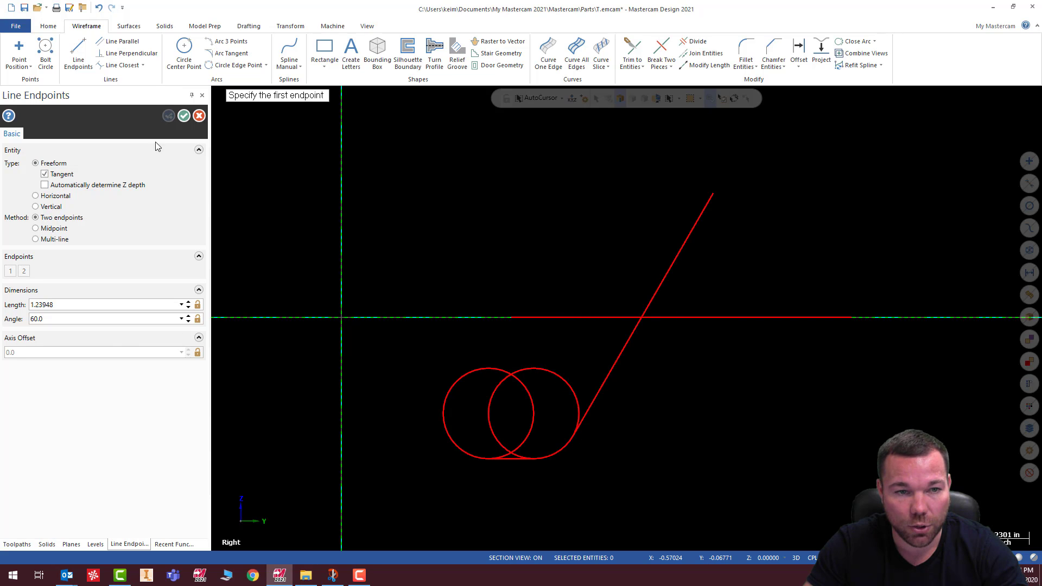
Draw a line about 0.78 long at 120 degrees, tangent to the outer side of the circle nearer the origin.
double_click(58, 320)
text(12)
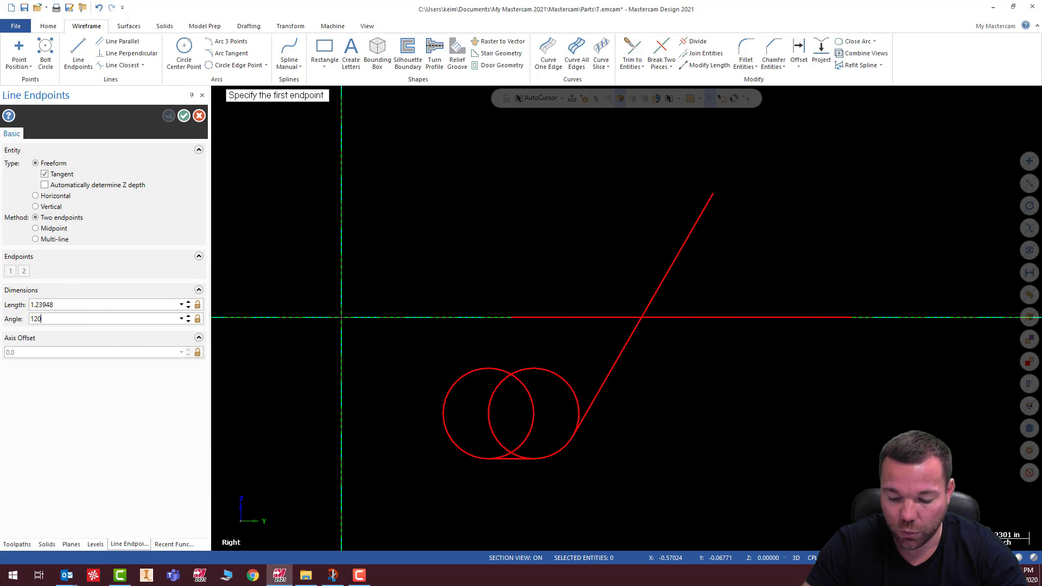
click(471, 455)
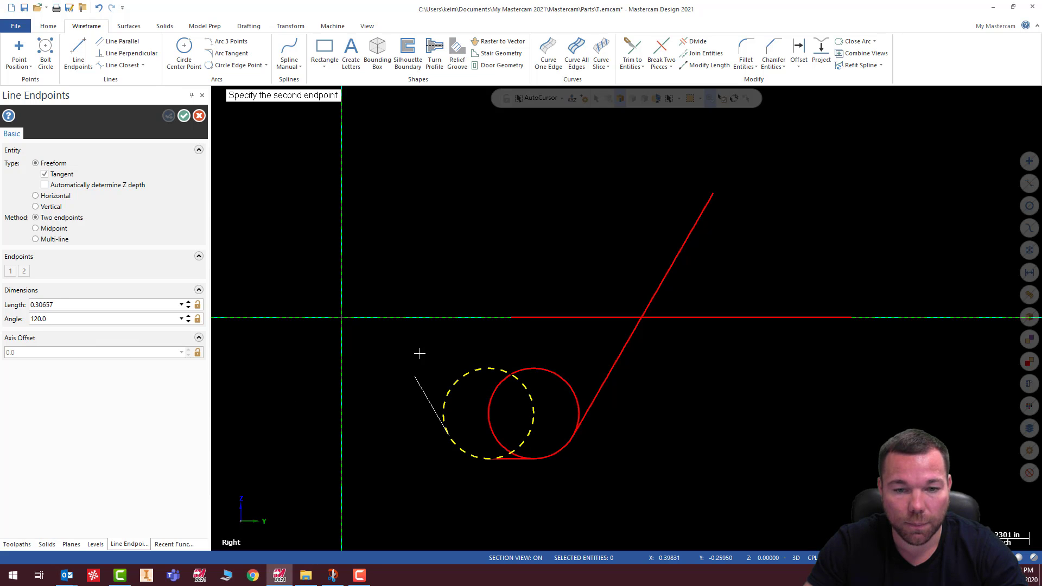
click(389, 284)
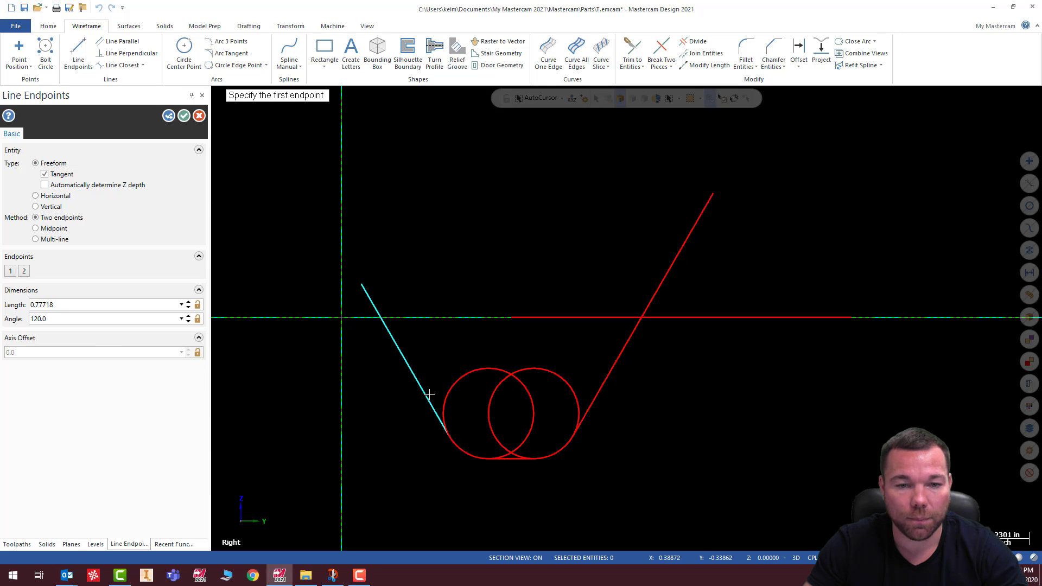
click(183, 114)
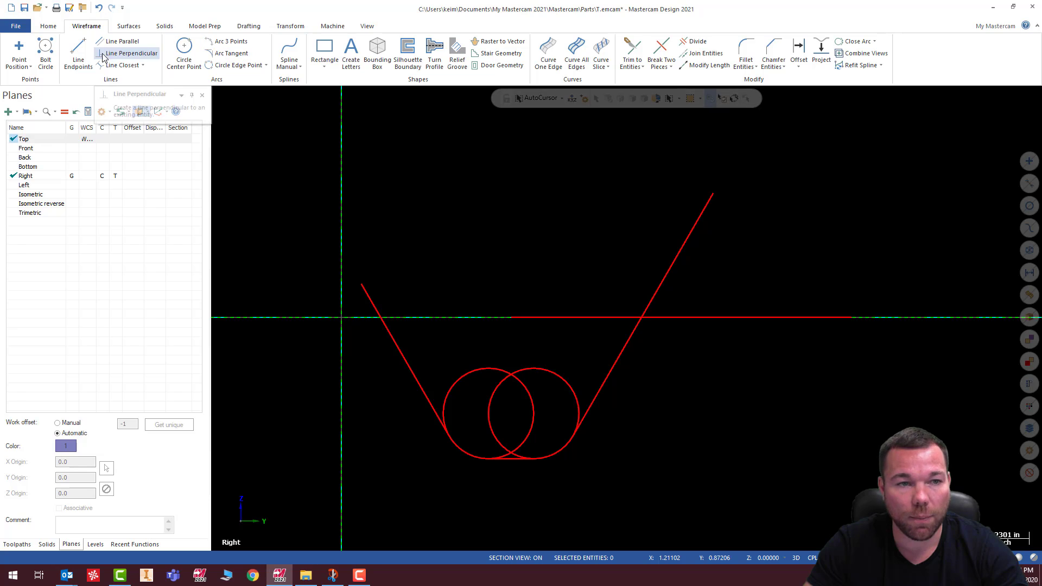
Draw a vertical line about 0.62 long straight down from the point .75-.4375,0.
click(78, 51)
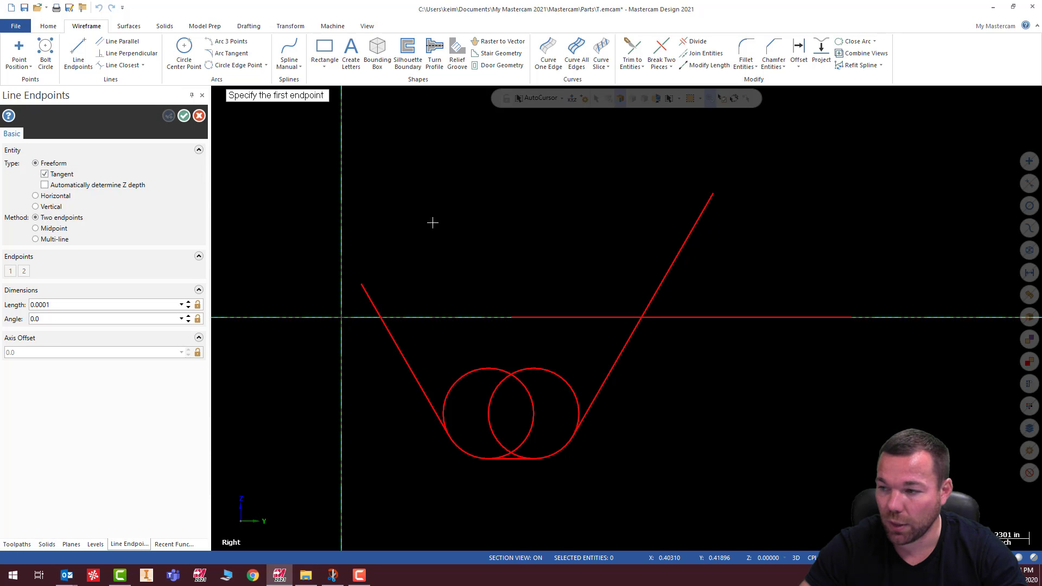
text(.75-.4375,0)
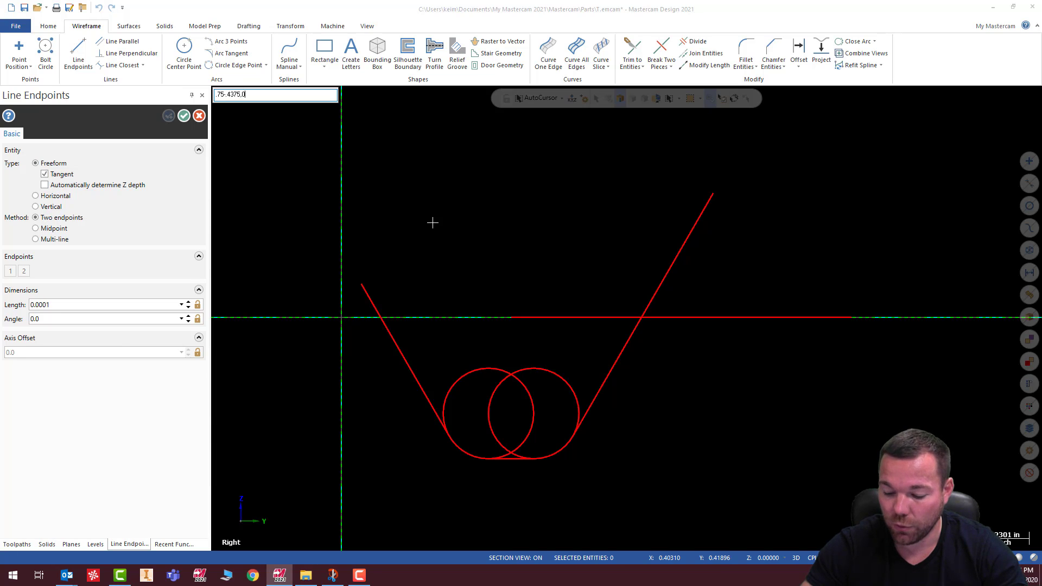
key(Return)
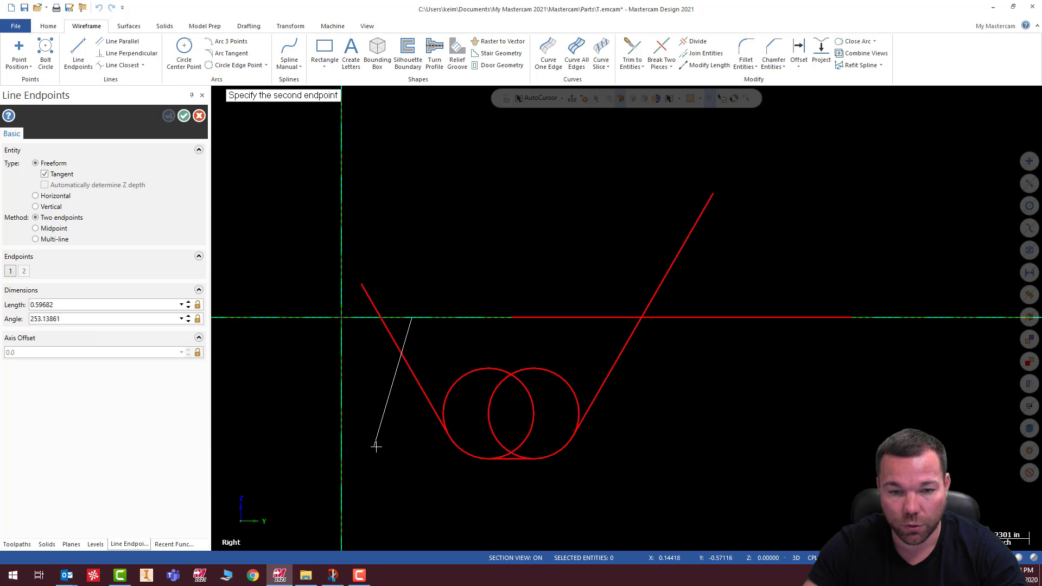
click(413, 460)
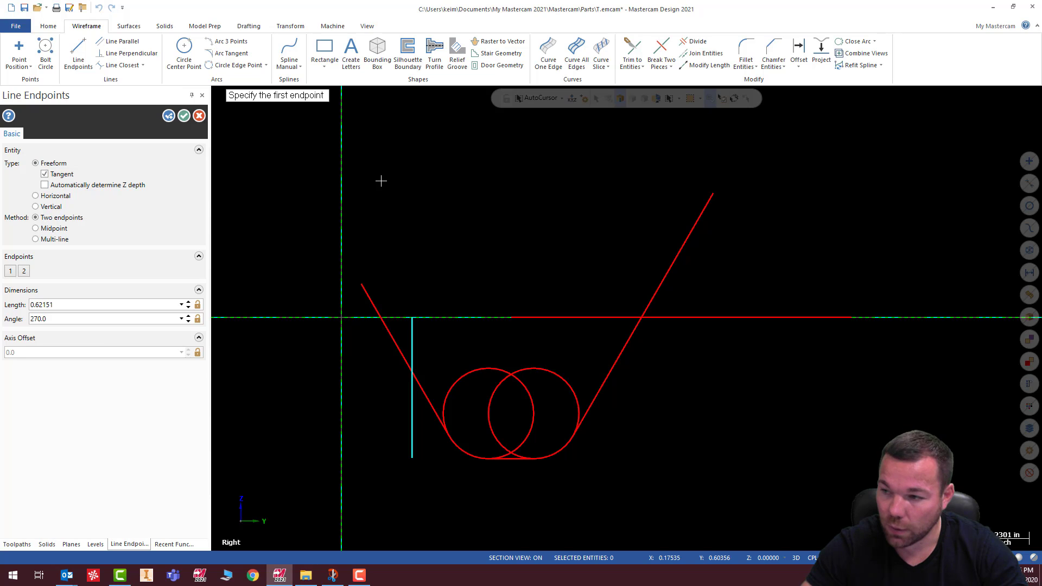
text(.875,)
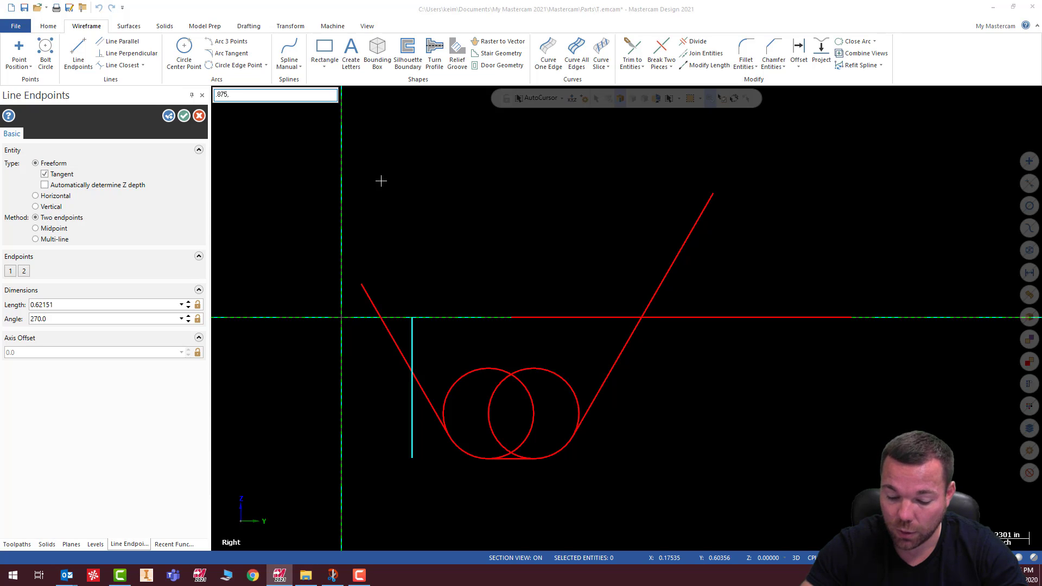
key(BackSpace)
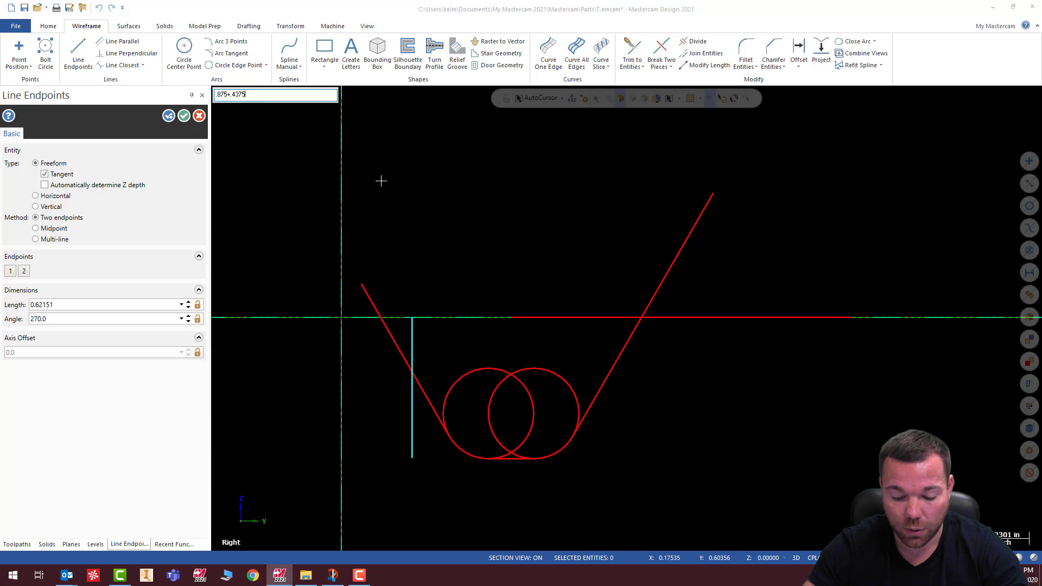
key(Return)
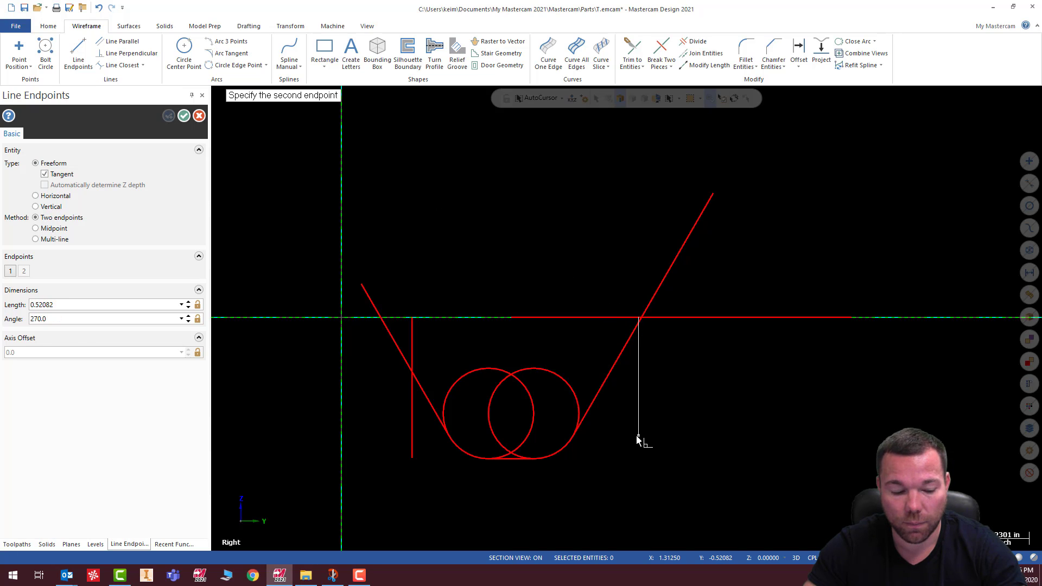
key(Escape)
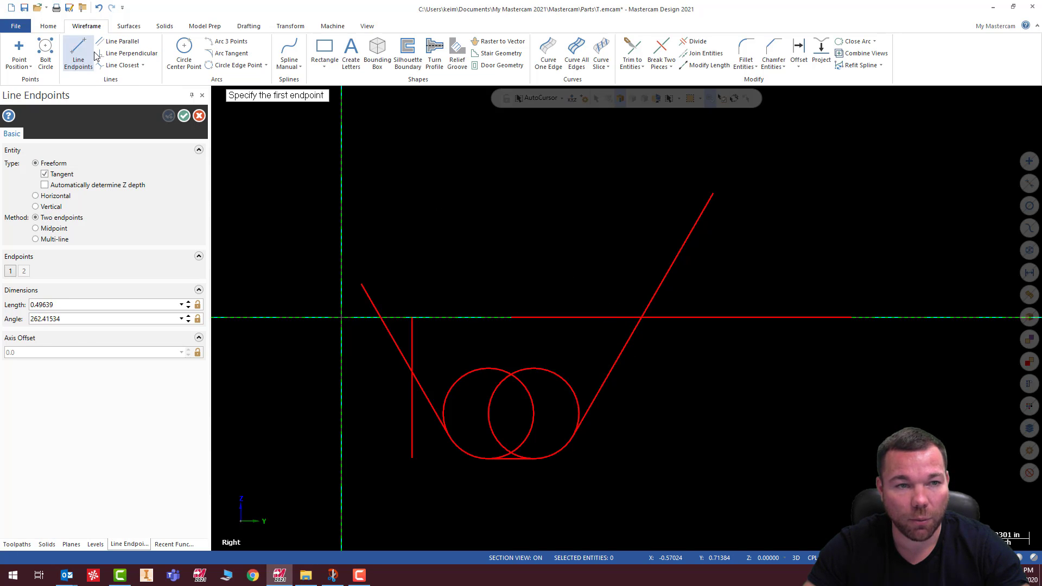
key(Escape)
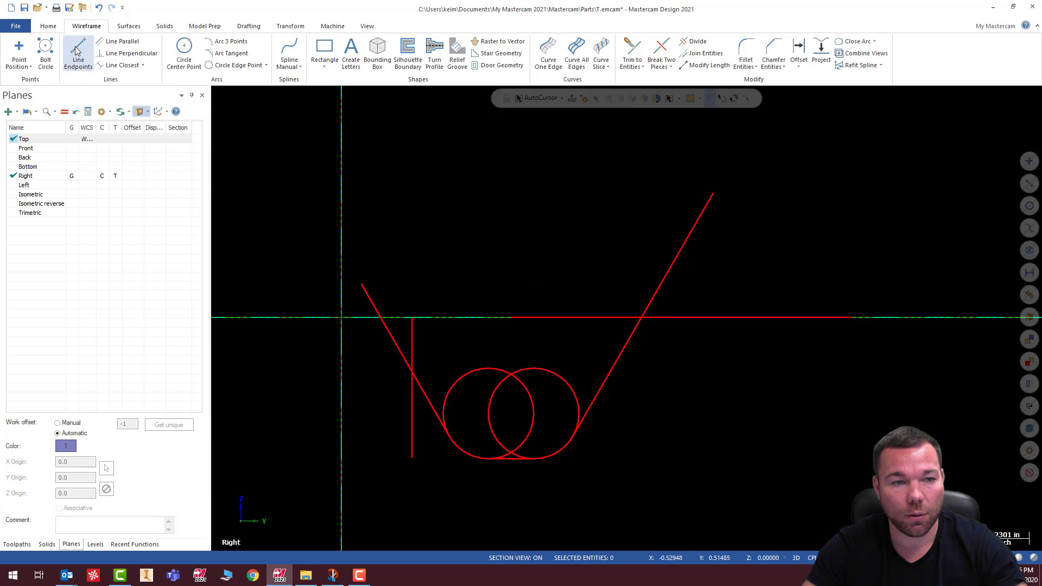
click(76, 50)
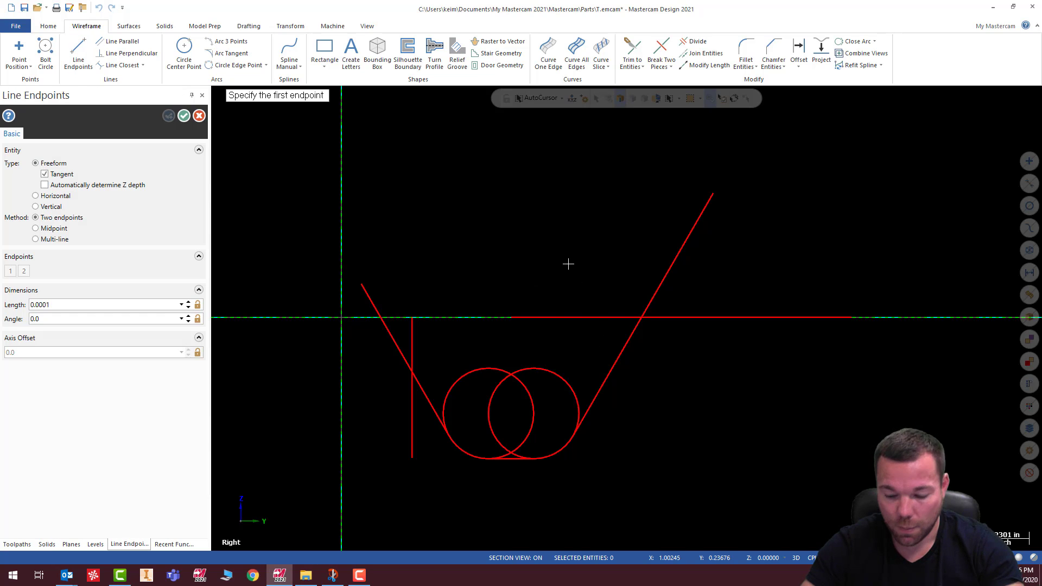
key(space)
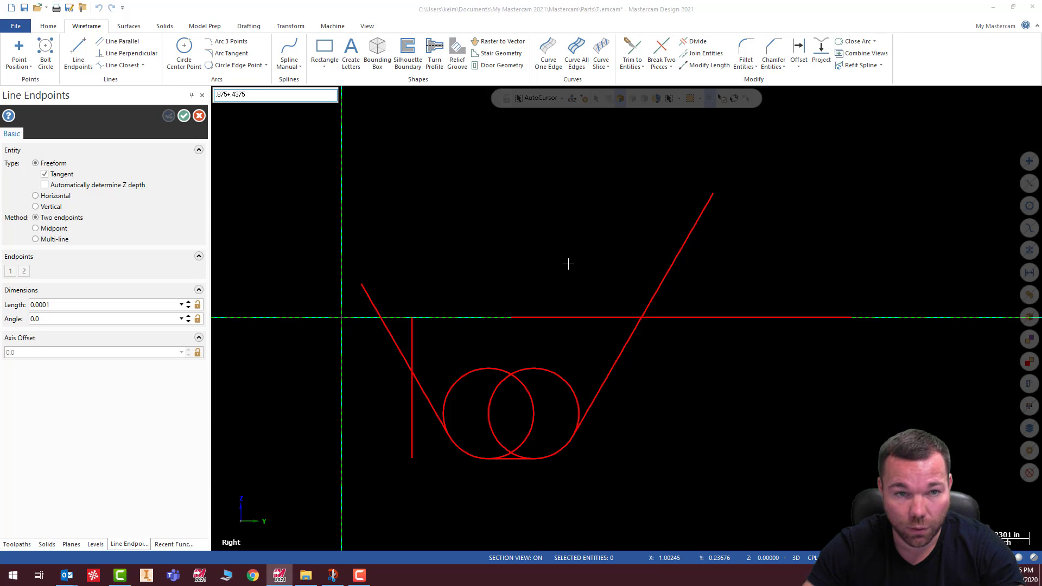
text(.875+.4375)
key(Return)
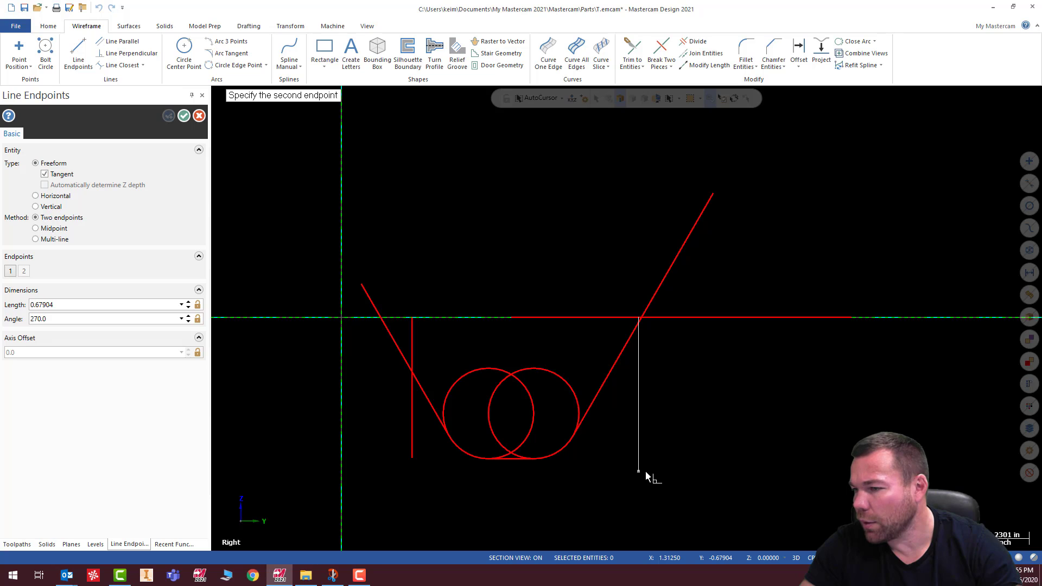
key(Escape)
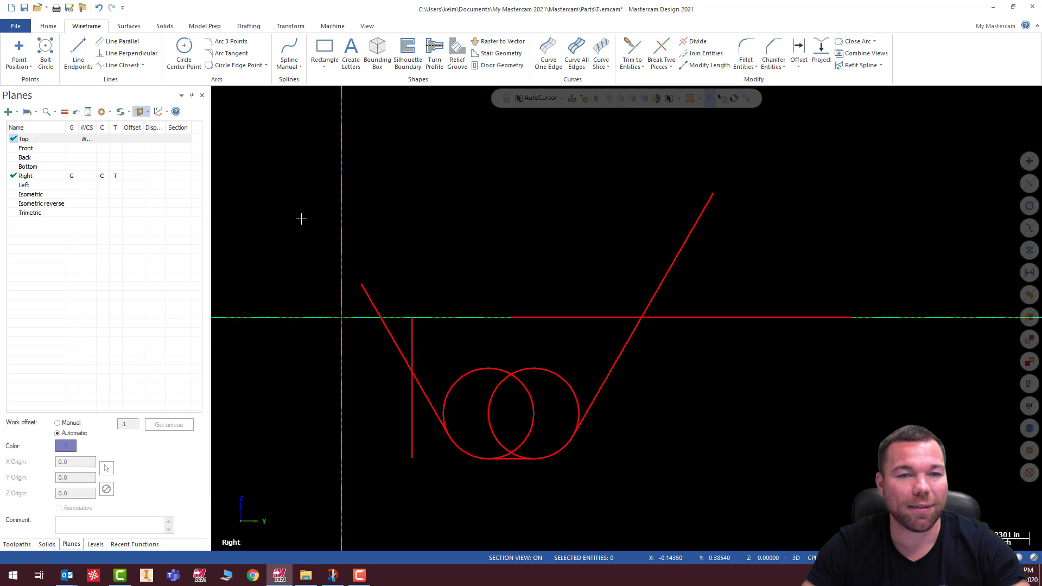
Draw a vertical line about 0.66 long straight down from the point .75+.4375,0.
click(79, 55)
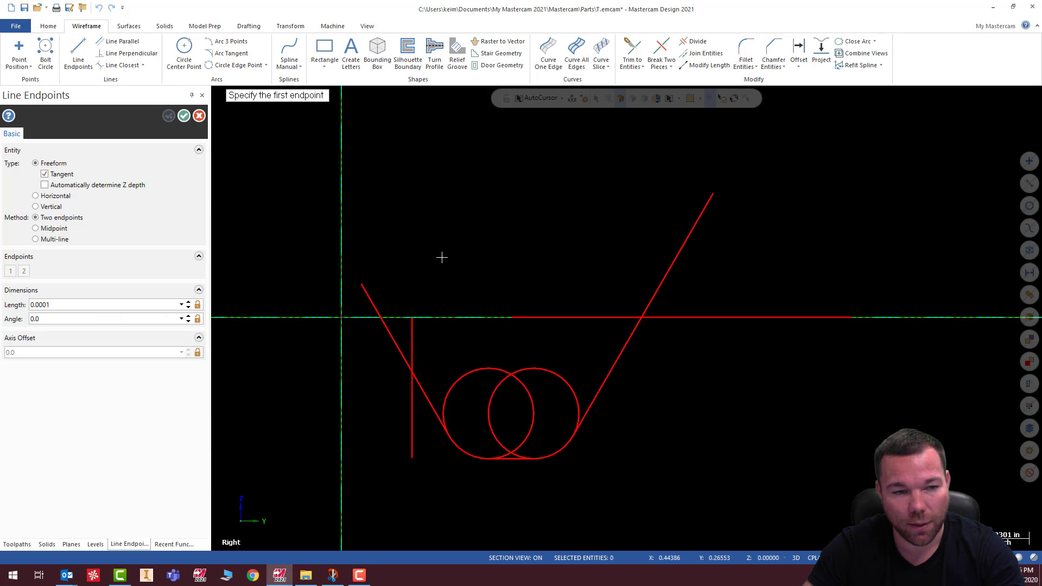
text(.75+.4375,0)
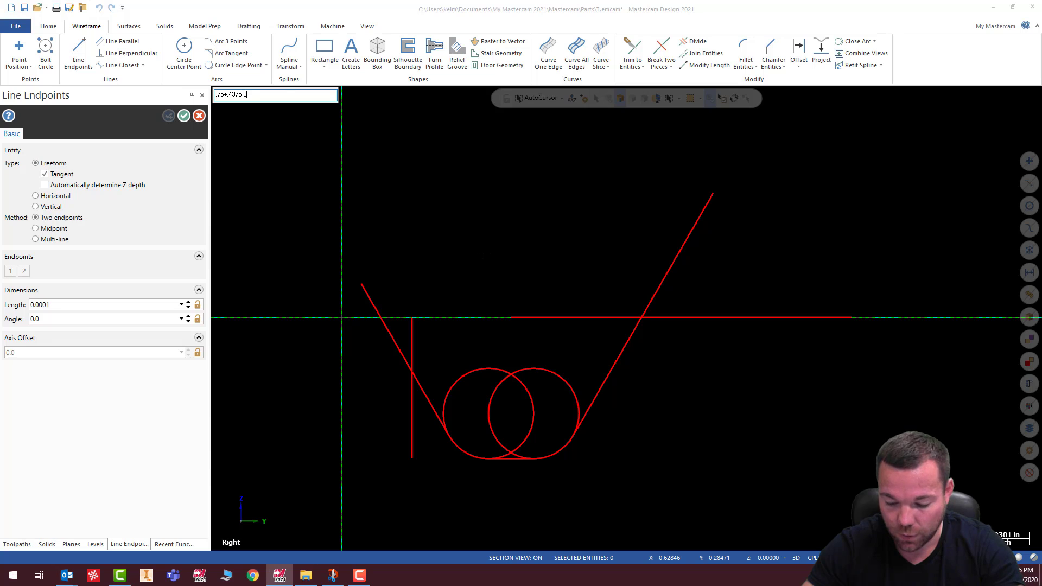
key(Return)
click(612, 465)
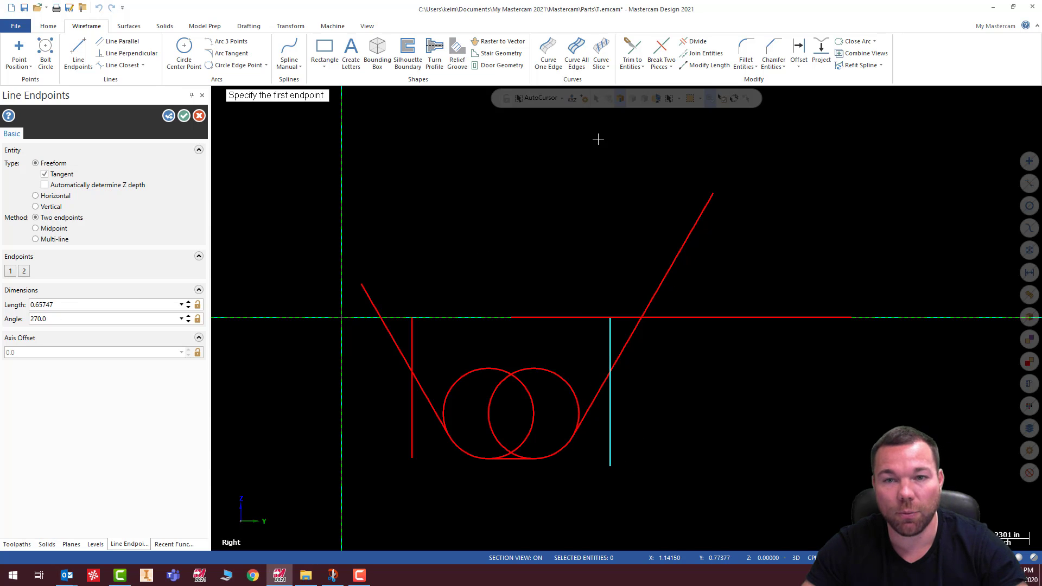
click(184, 116)
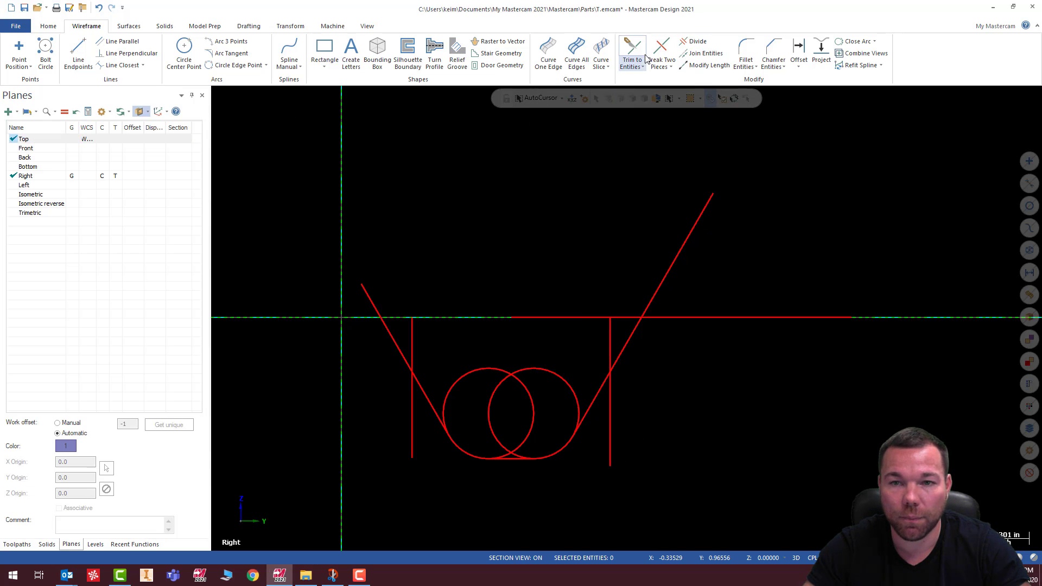
Trim the two vertical lines and the two angled lines back to their shared intersections with Divide.
click(695, 41)
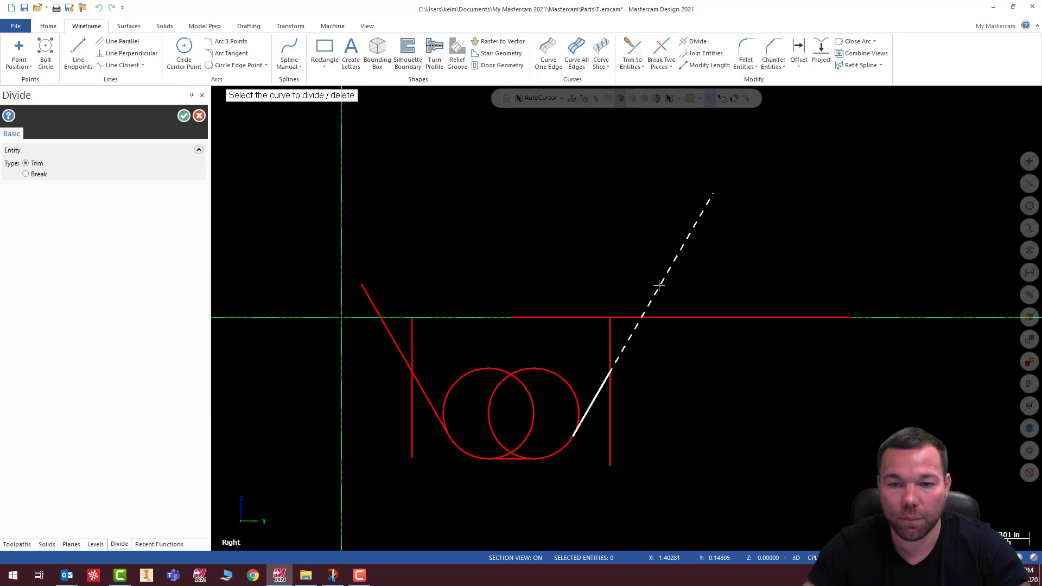
click(611, 430)
click(408, 408)
click(394, 342)
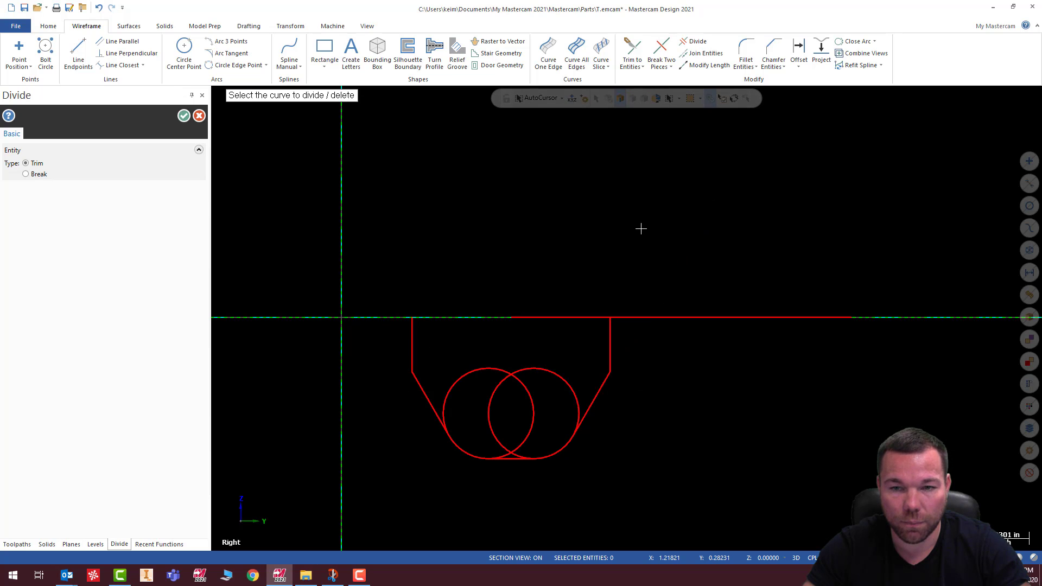
Trim the two overlapping circles down to the rounded lower corners of the profile and delete the leftover inner arcs.
click(576, 406)
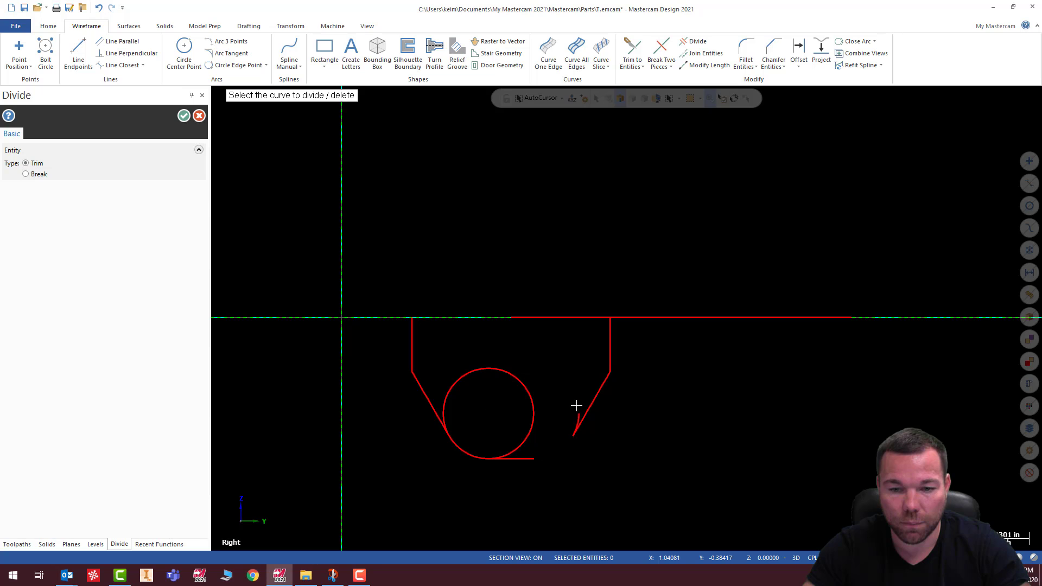
click(98, 8)
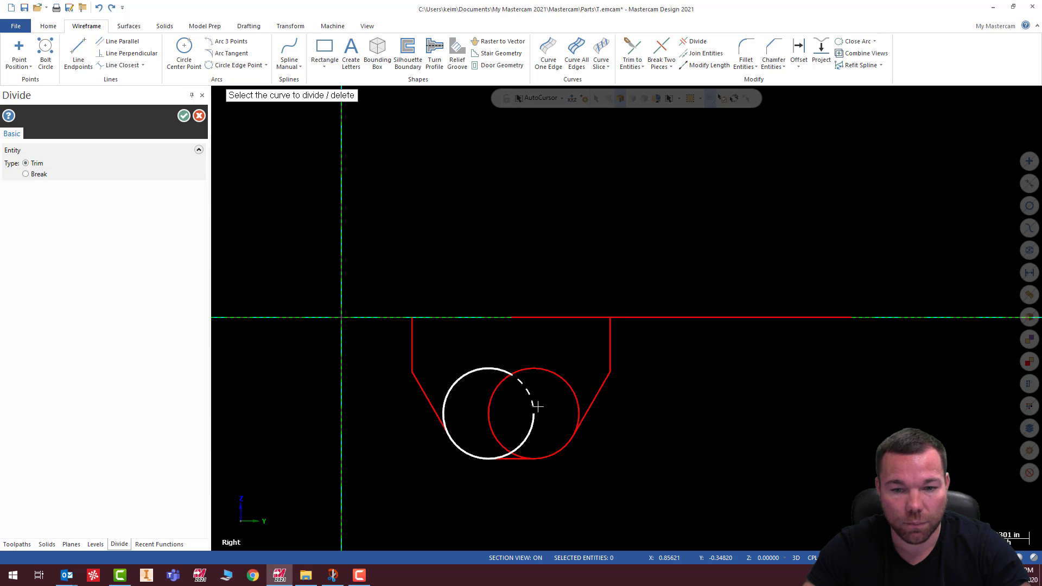
click(578, 417)
click(577, 400)
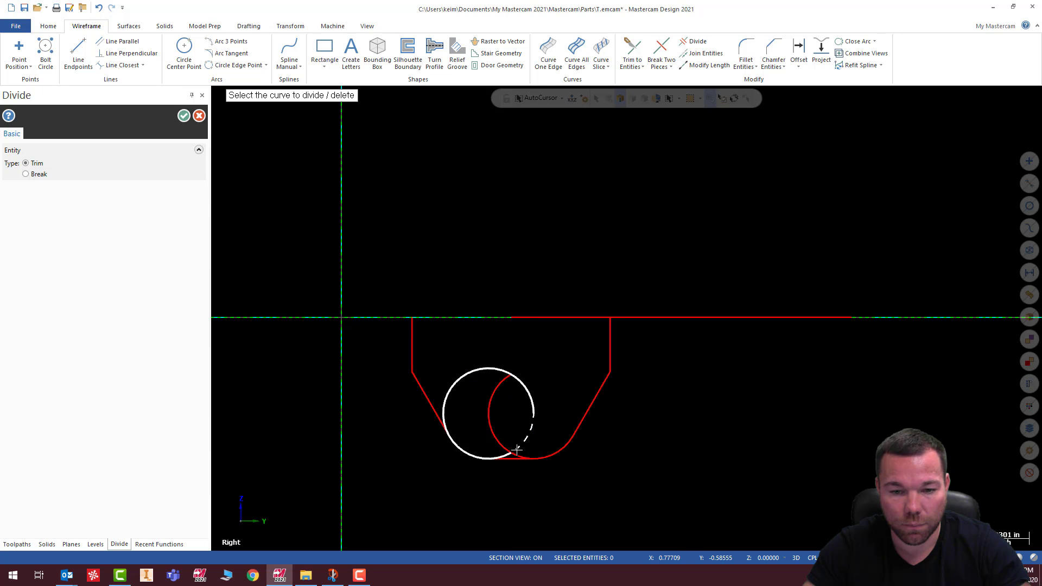
click(519, 456)
click(505, 454)
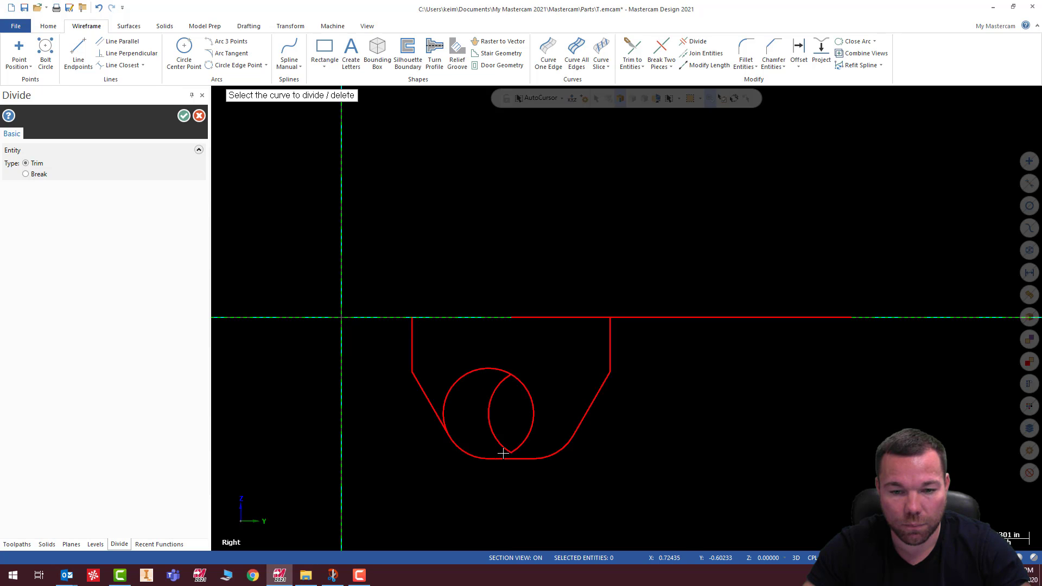
click(447, 413)
key(Escape)
drag(460, 358, 549, 458)
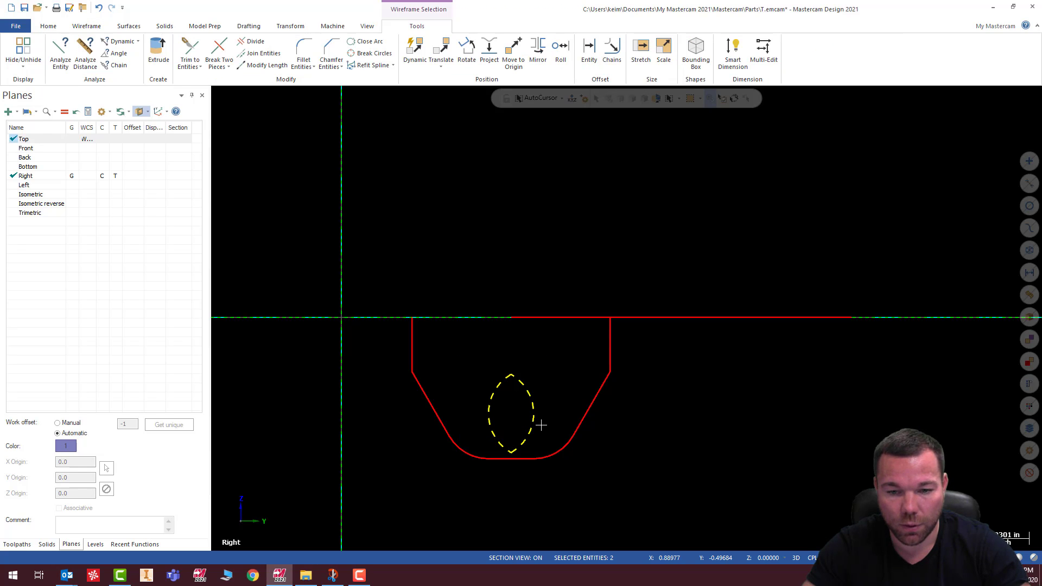
key(Delete)
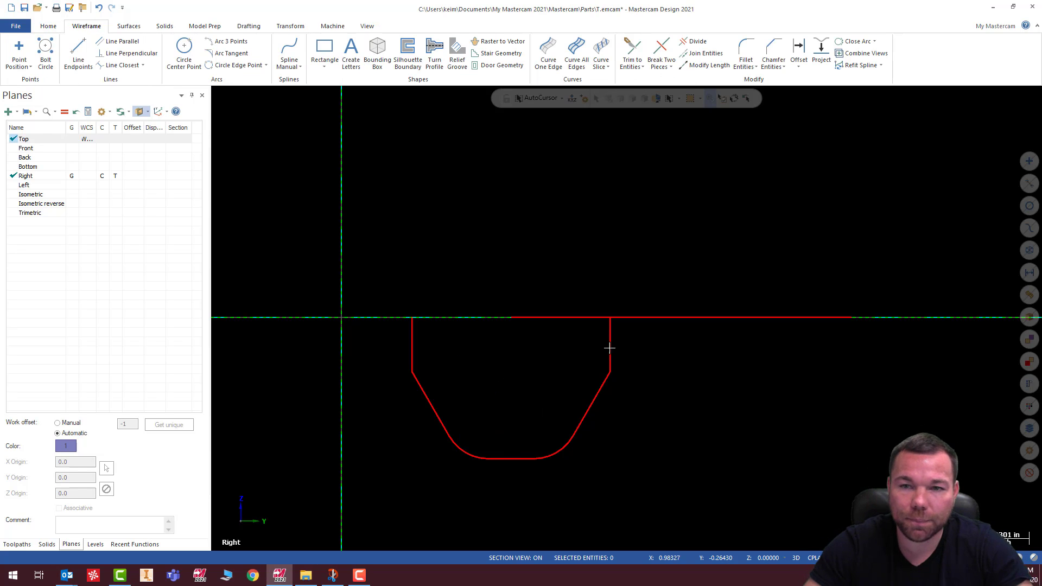
Fillet both corners between the vertical and angled lines with a 0.2 radius, trimming the entities.
click(746, 55)
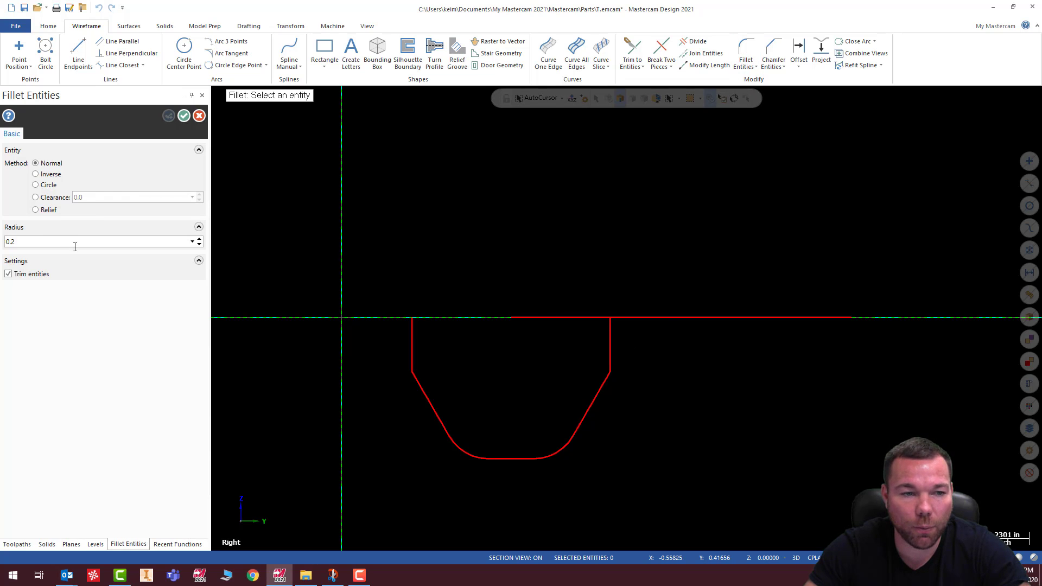
click(606, 379)
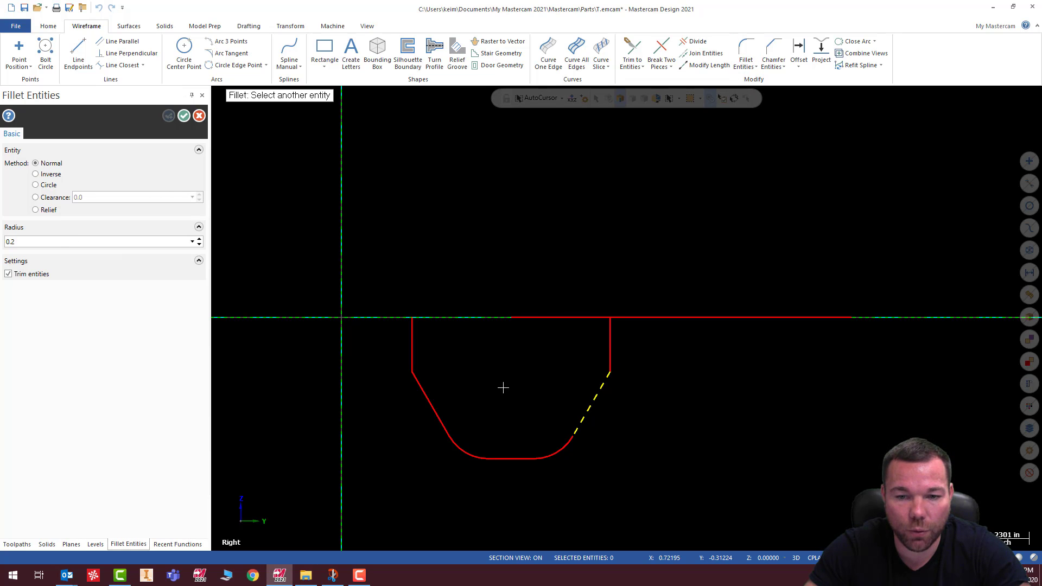
click(611, 355)
click(421, 377)
click(413, 363)
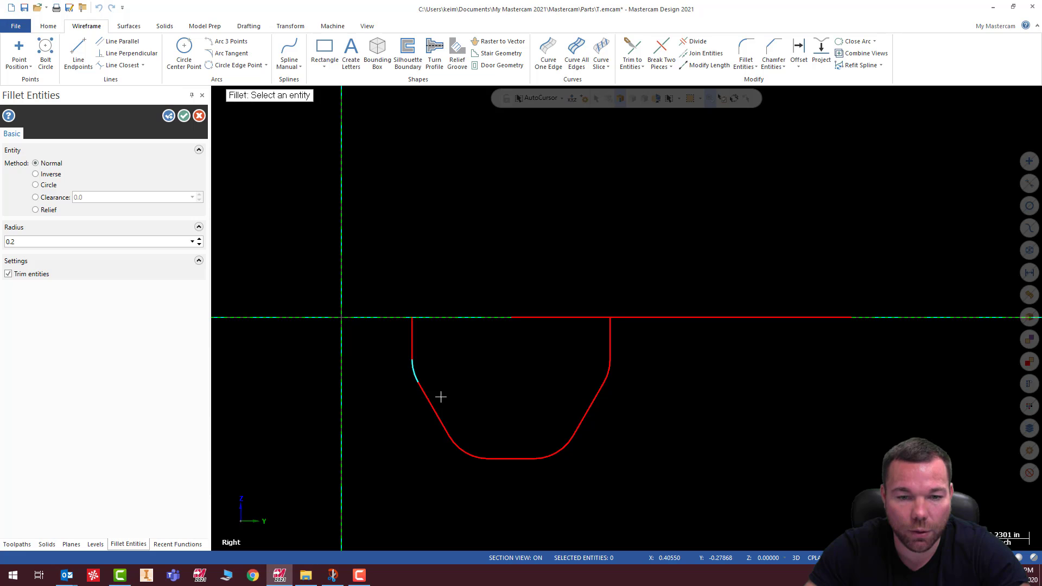
click(185, 116)
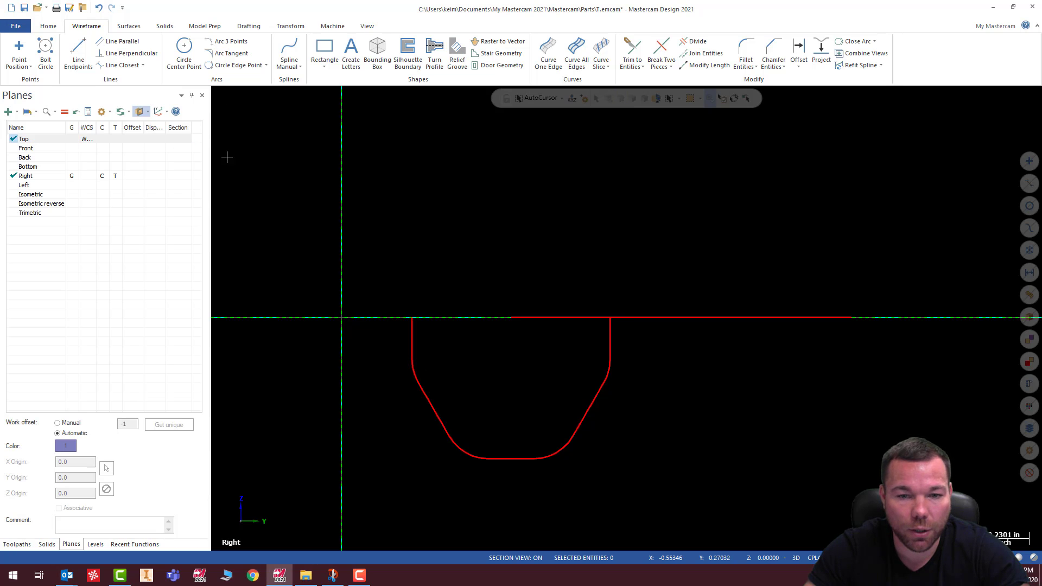
Move the whole slot profile 0.125 in Z with Translate, using the Move method.
middle_drag(548, 248, 311, 285)
drag(302, 177, 493, 365)
key(Escape)
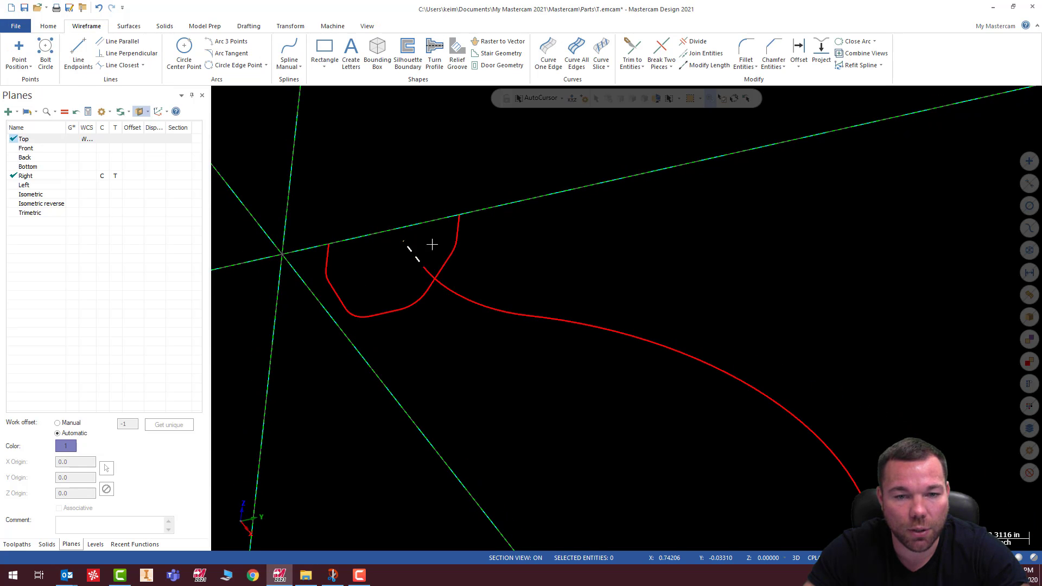
middle_drag(431, 242, 449, 356)
drag(434, 318, 494, 454)
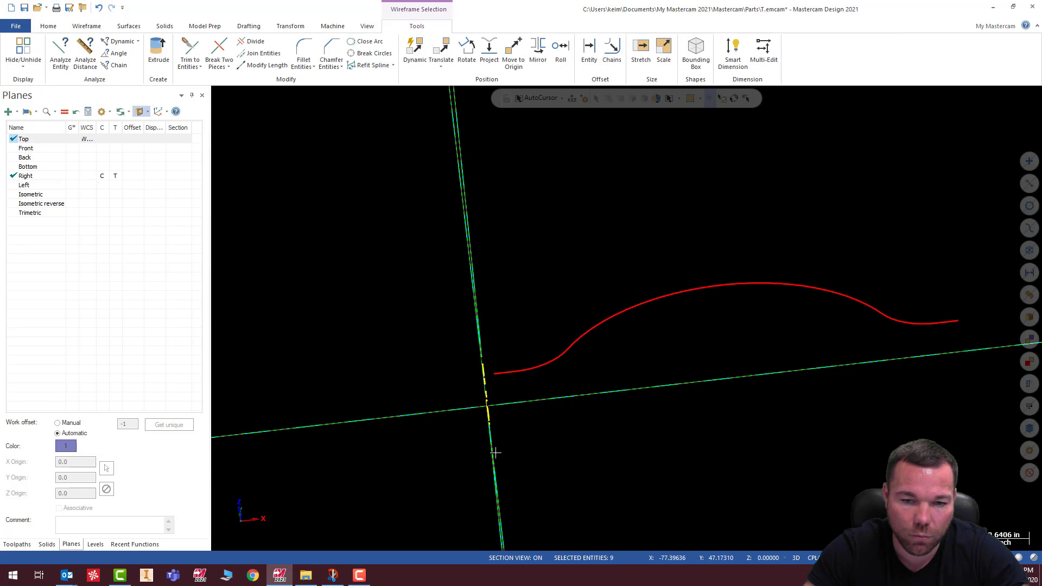
middle_drag(591, 374, 521, 402)
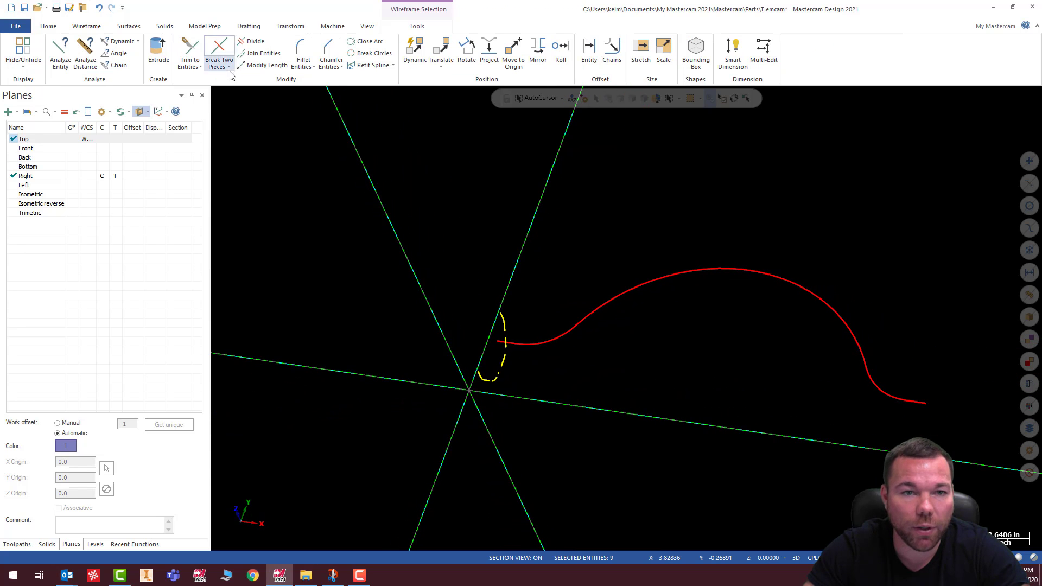
click(291, 26)
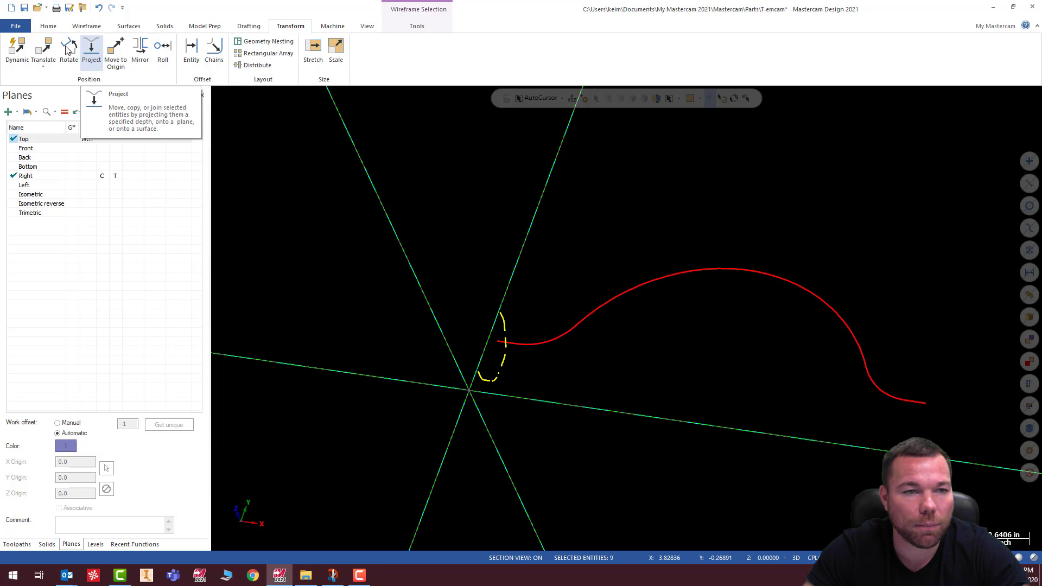
click(43, 50)
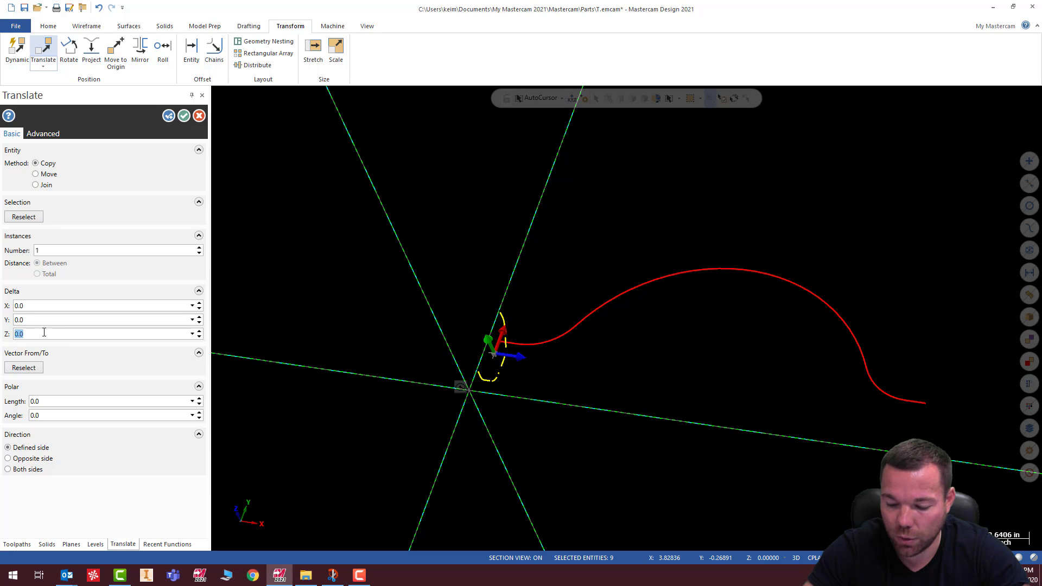
key(Return)
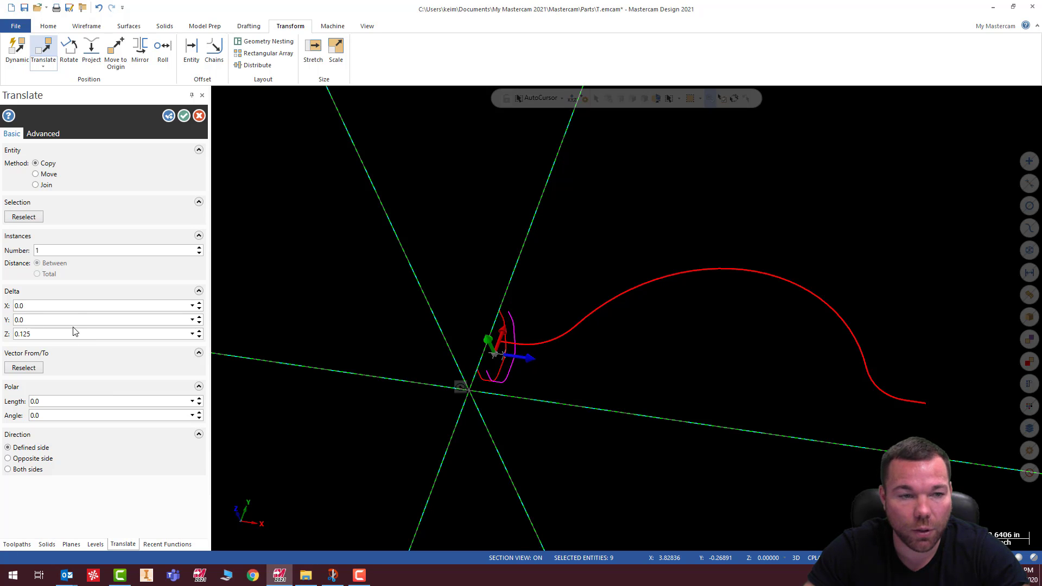
click(36, 175)
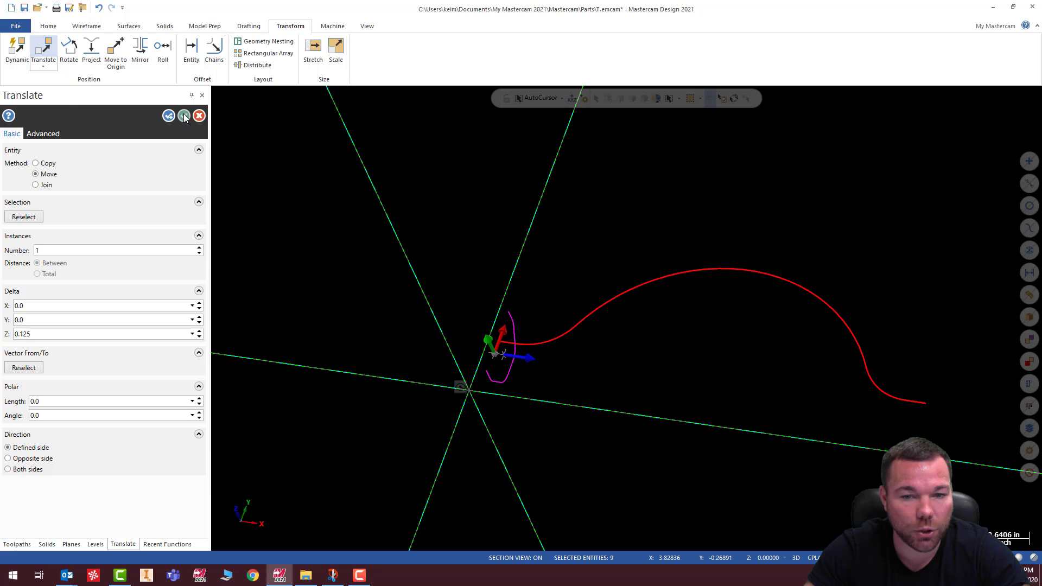
click(184, 116)
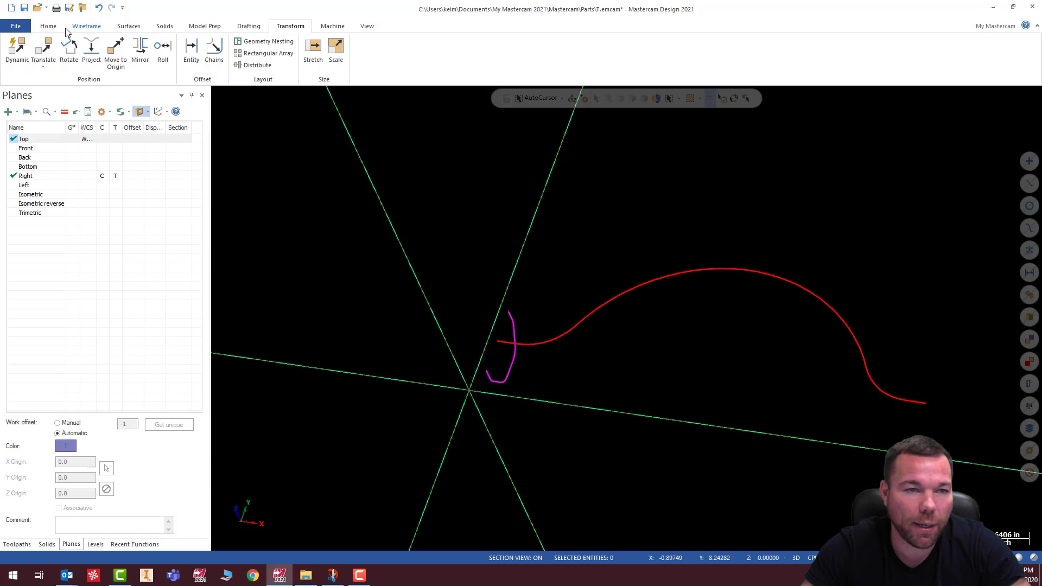
click(49, 27)
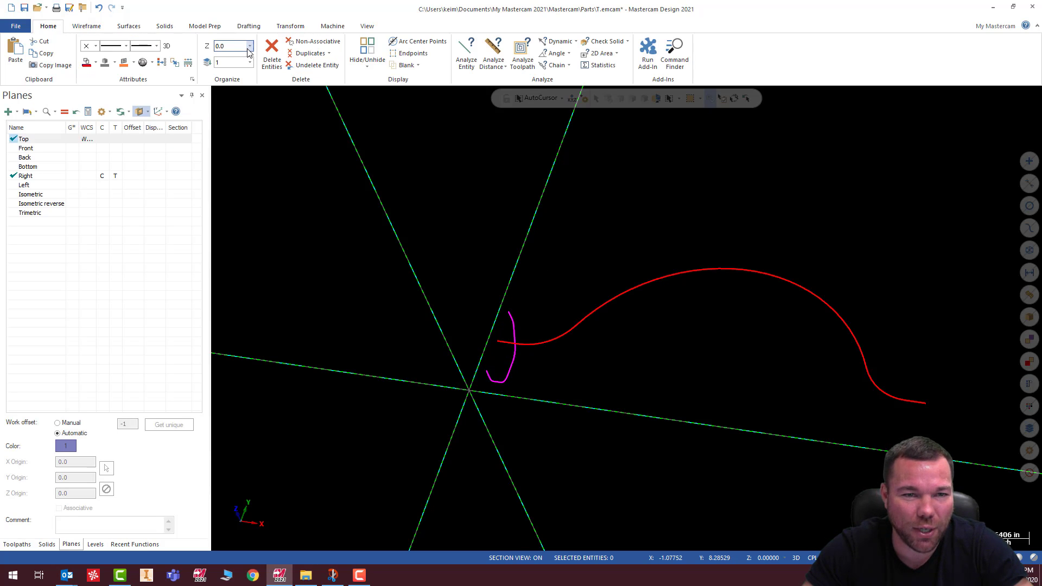
click(282, 27)
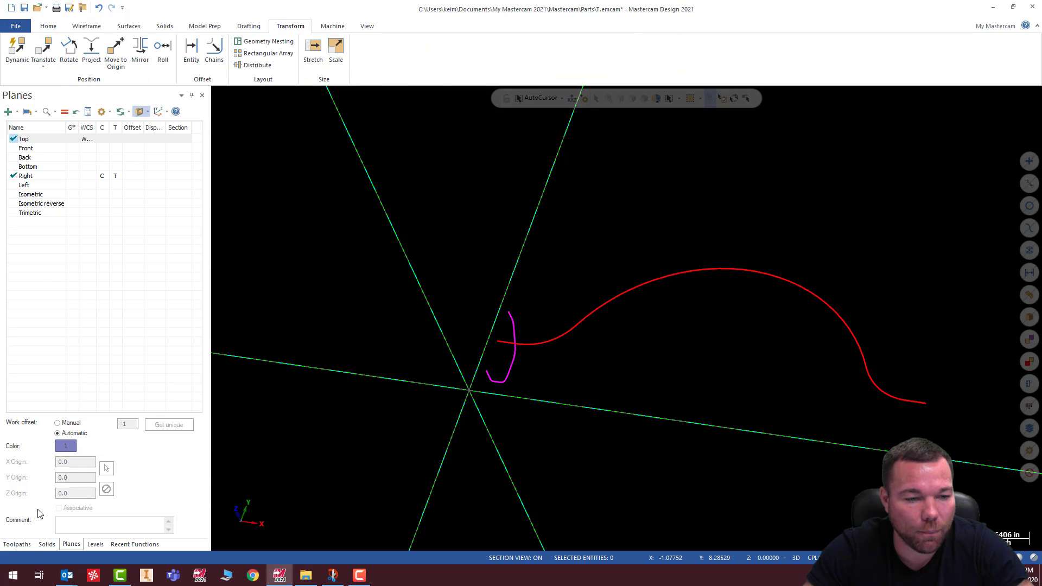
Start a swept surface and chain the complete slot profile as the across contour.
click(17, 544)
middle_drag(627, 318, 658, 222)
middle_drag(688, 291, 738, 338)
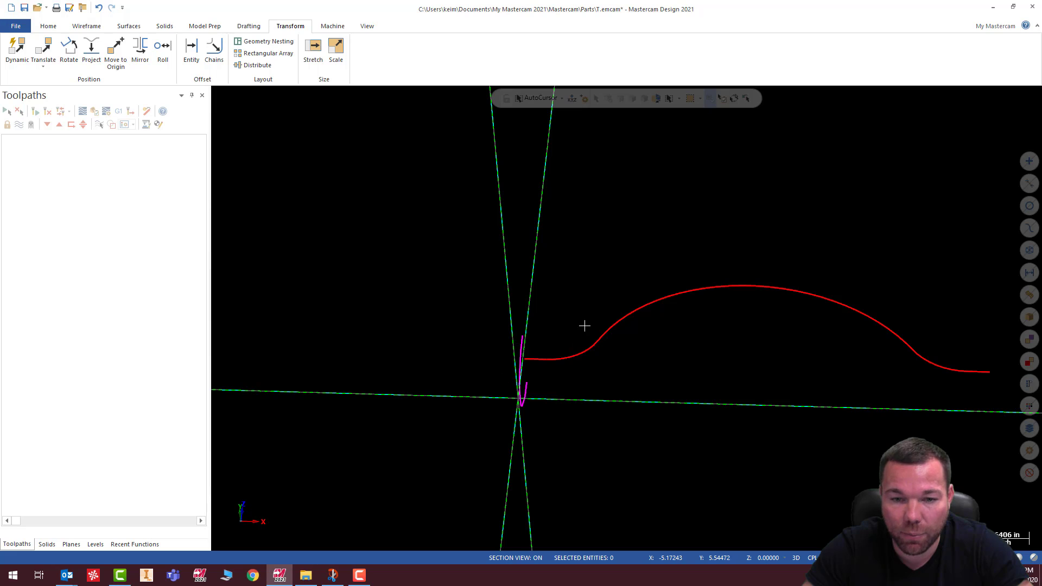
middle_drag(584, 326, 558, 330)
click(129, 26)
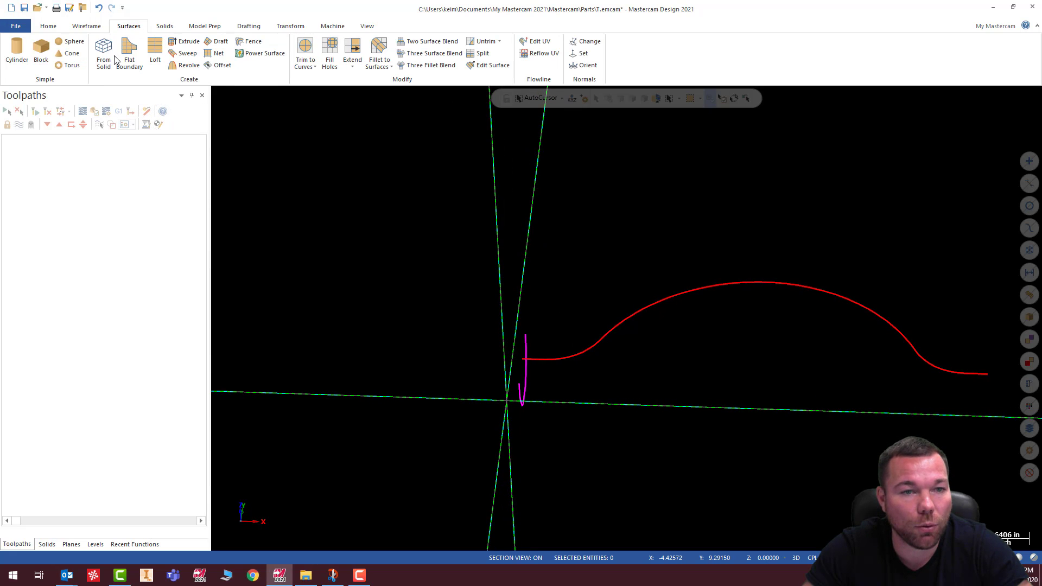
click(184, 53)
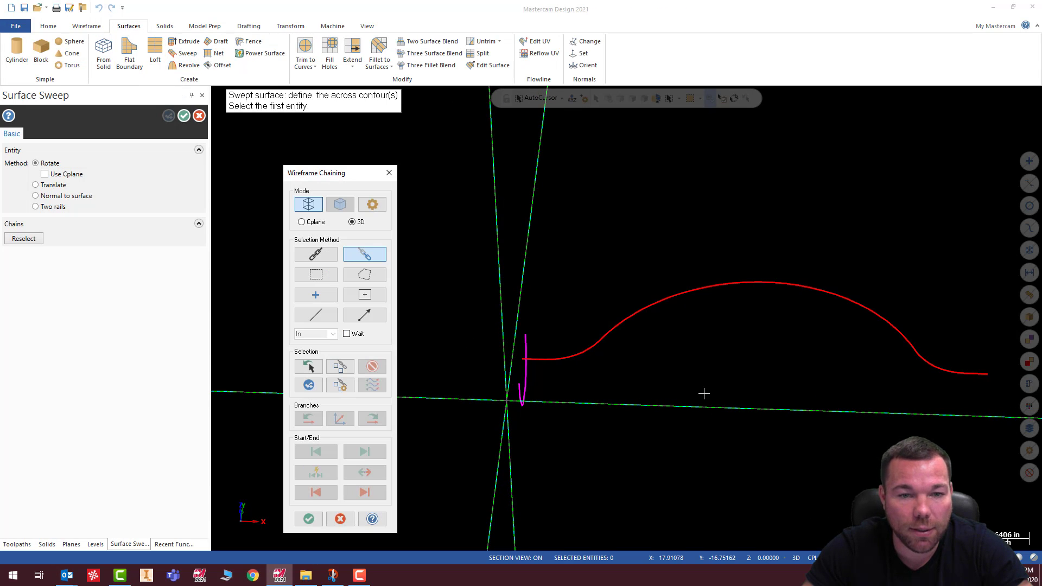
middle_drag(702, 396, 640, 426)
click(507, 361)
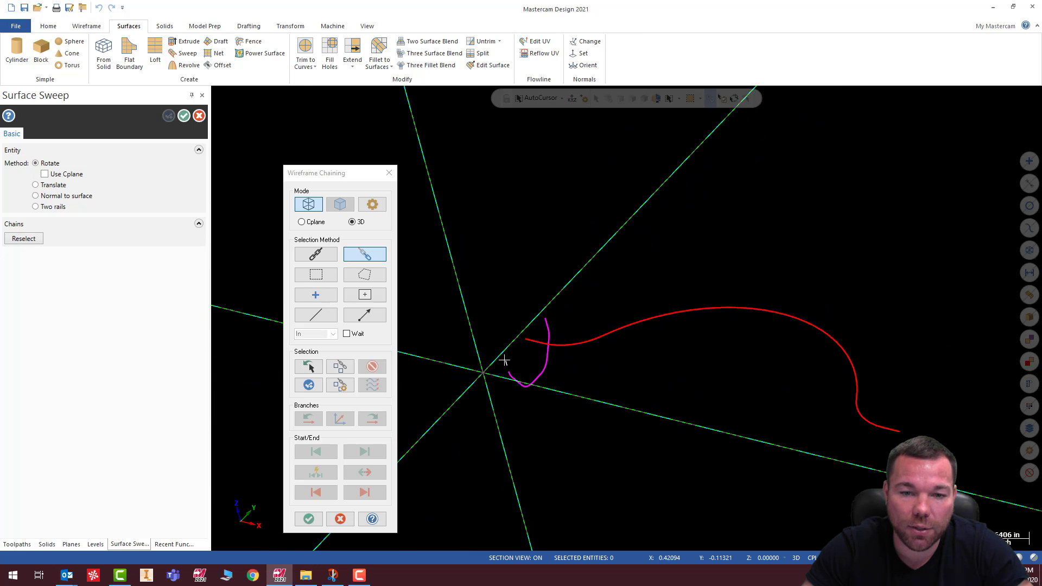
click(547, 319)
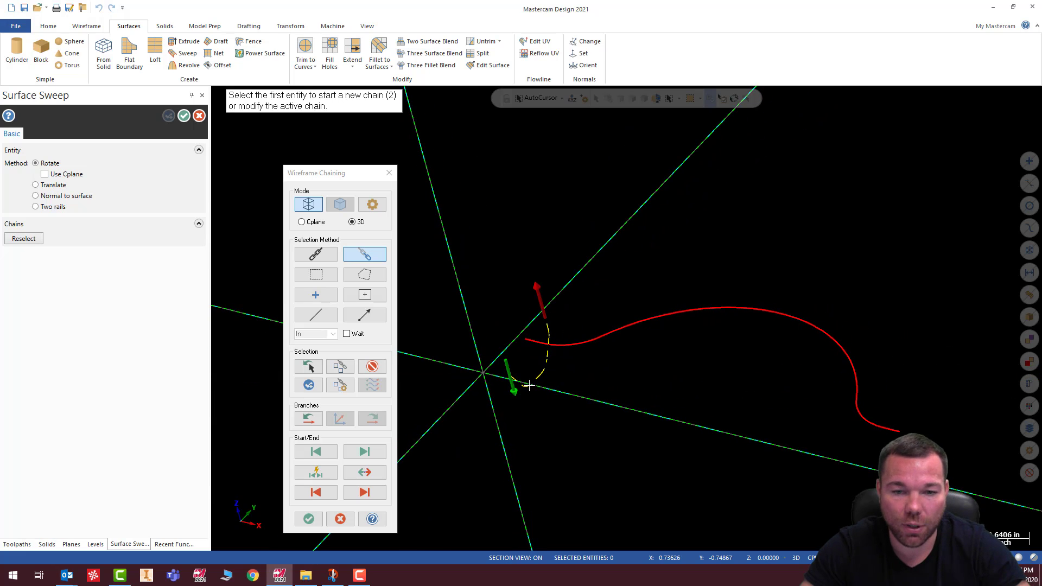
key(Return)
Chain the full slot centre curve as the along contour, generating the sweep with the Rotate method.
click(535, 342)
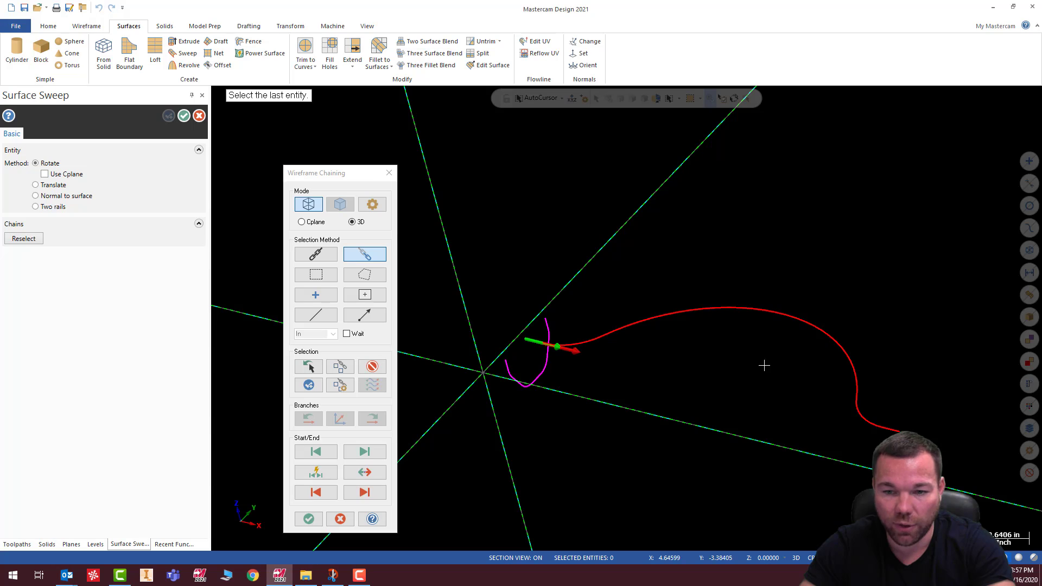
click(891, 430)
key(Return)
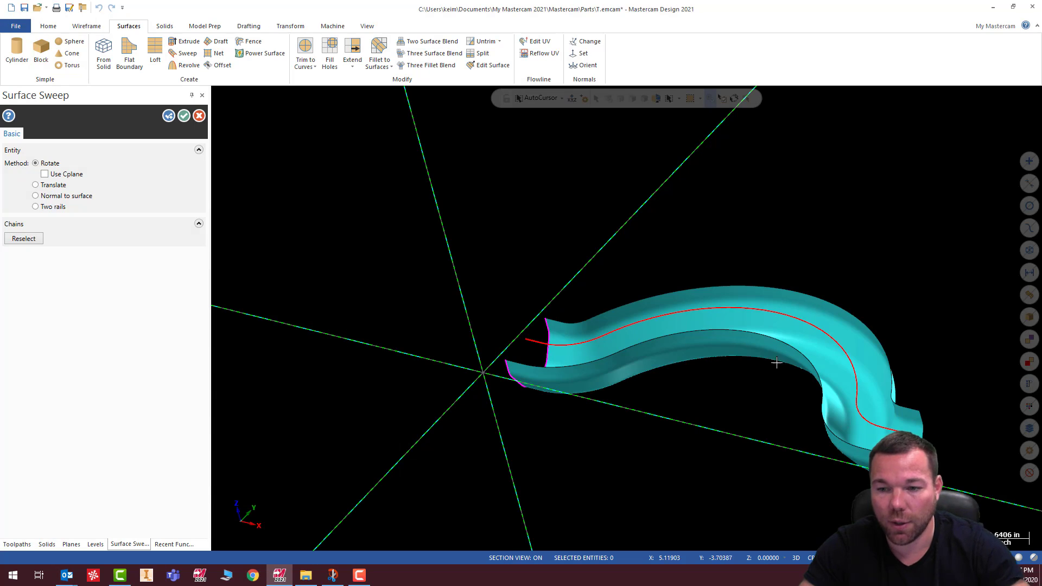
middle_drag(777, 363, 787, 323)
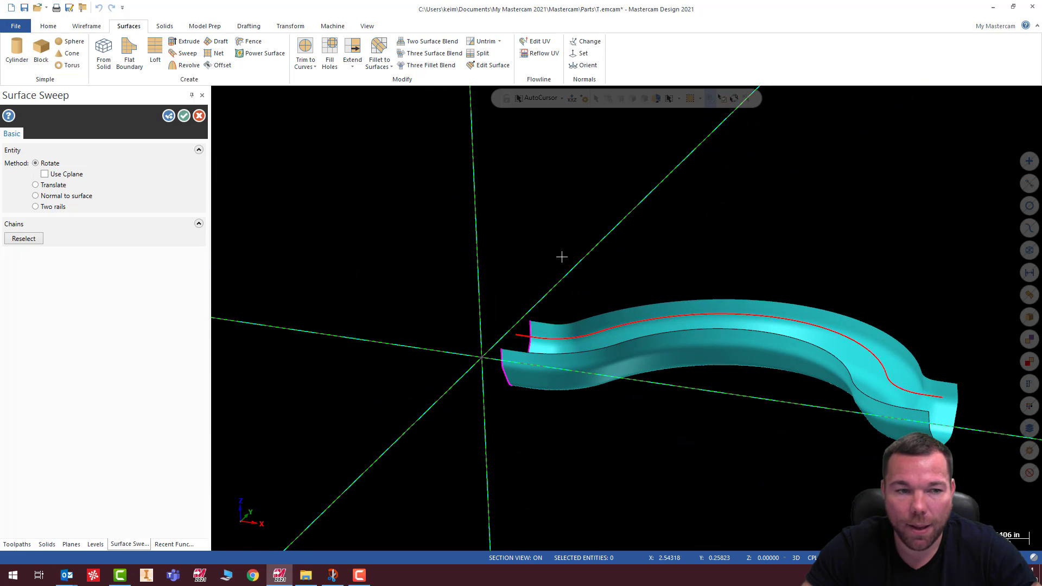
middle_drag(687, 295, 601, 337)
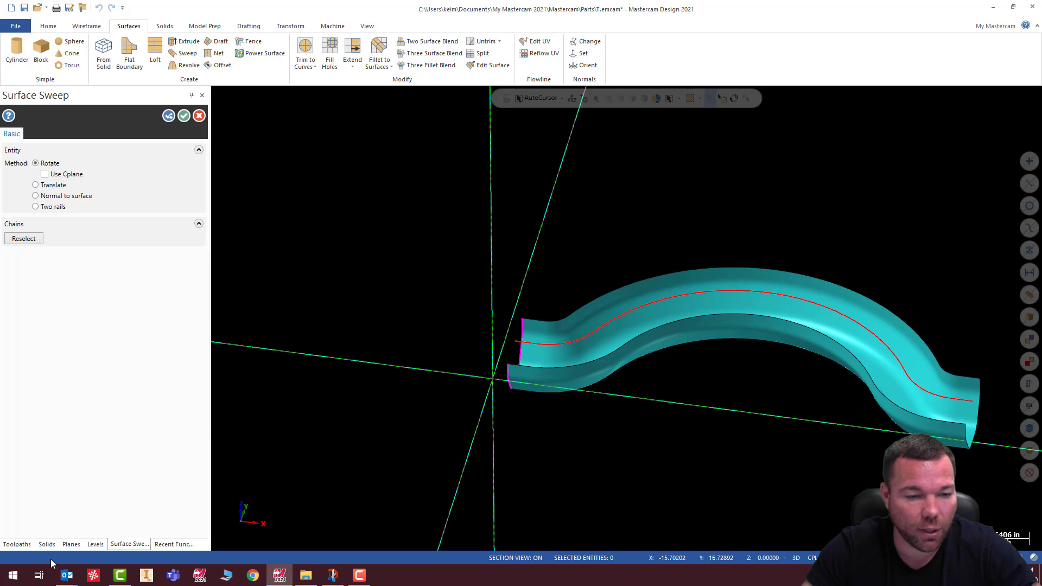
Add level 2 named "surface" and accept the swept surface.
click(95, 544)
click(8, 111)
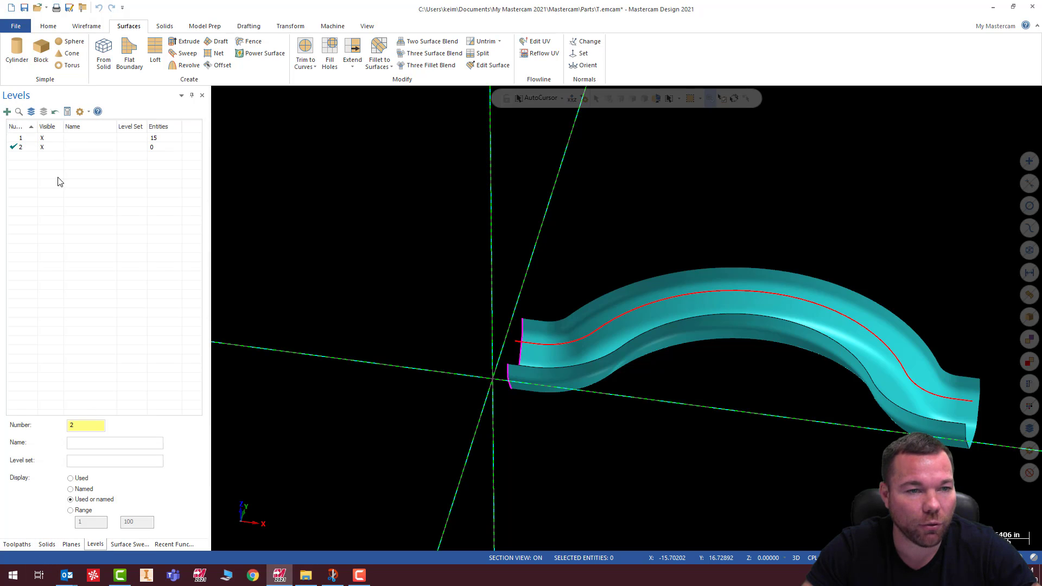
double_click(81, 147)
text(surface)
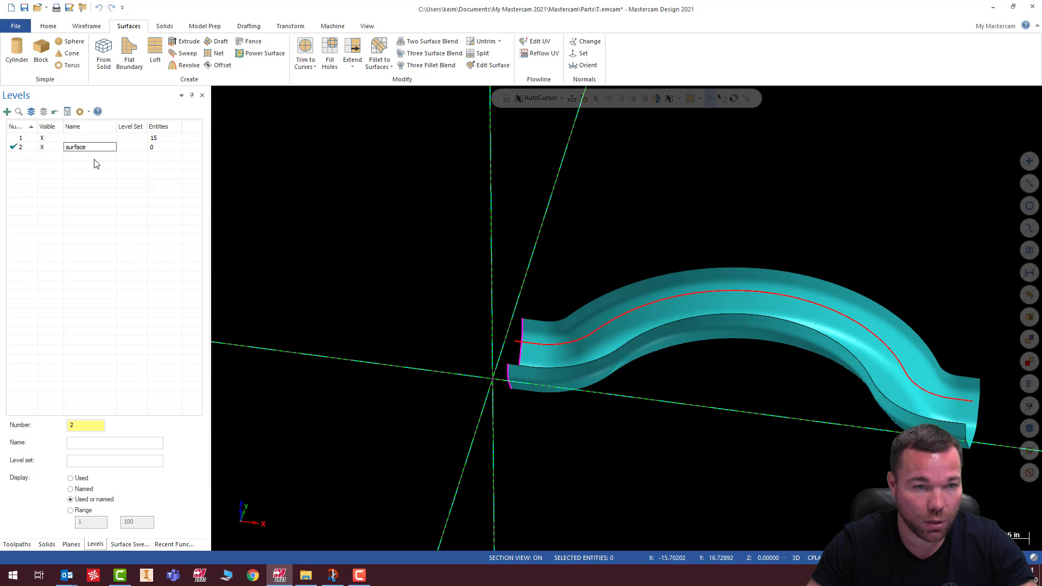
key(Return)
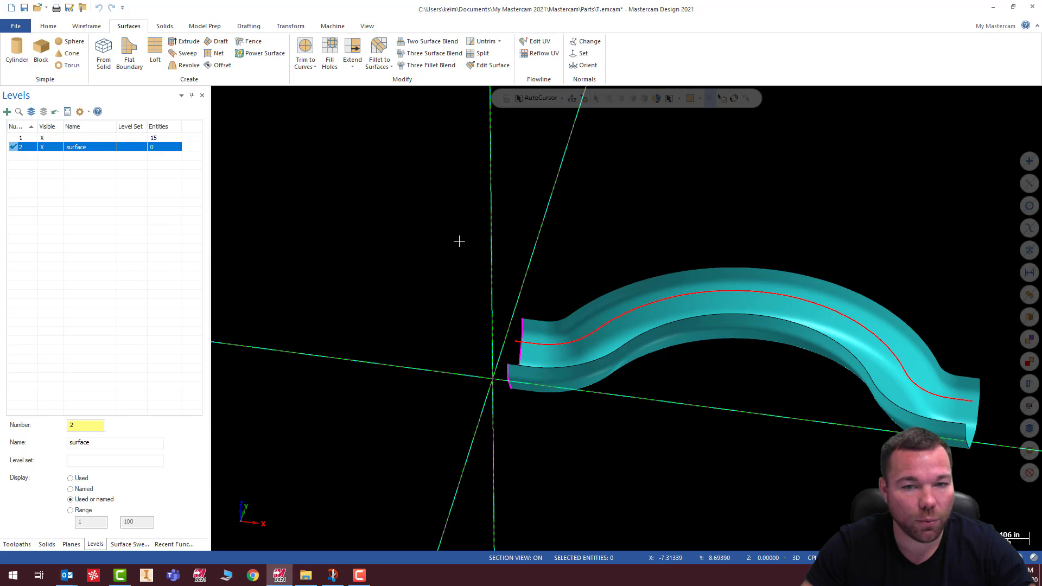
key(Return)
Move the swept slot surface onto the level "2: surface".
click(627, 300)
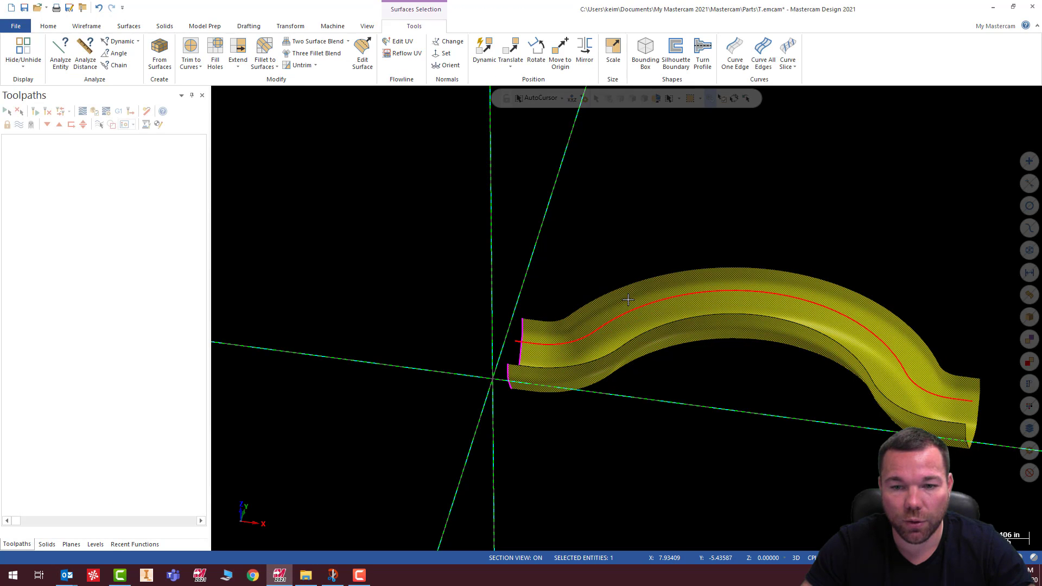
right_click(644, 217)
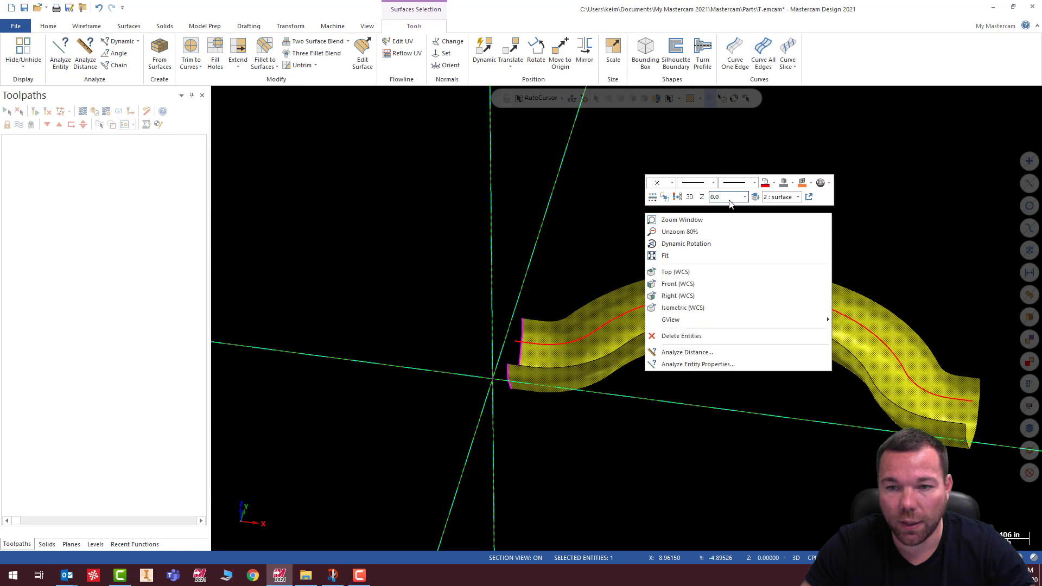
click(755, 197)
click(92, 296)
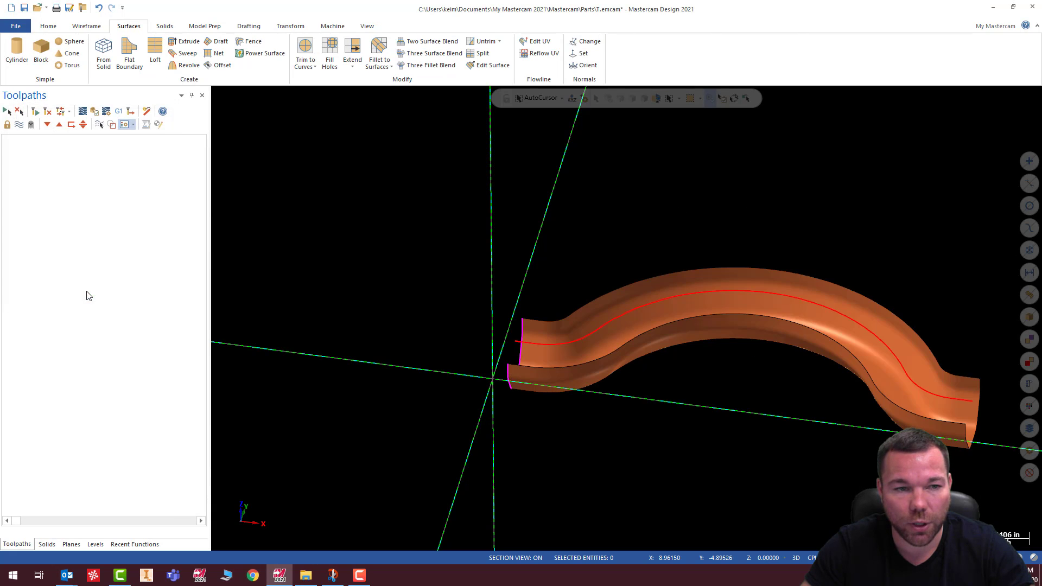
click(71, 545)
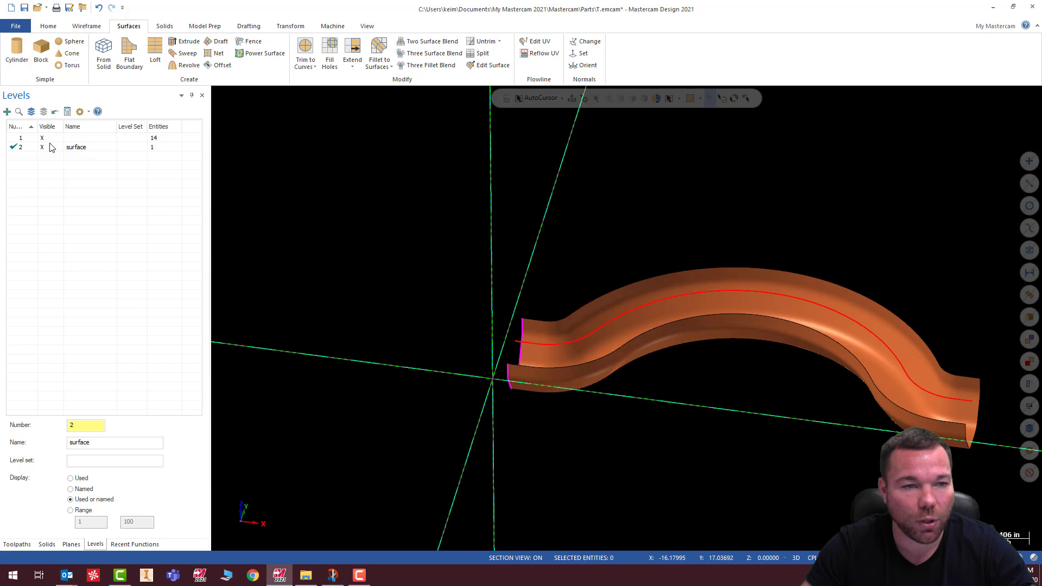
Create a Curve One Edge along the open far end of the swept surface, opposite the magenta profile.
scroll(319, 342, down, 3)
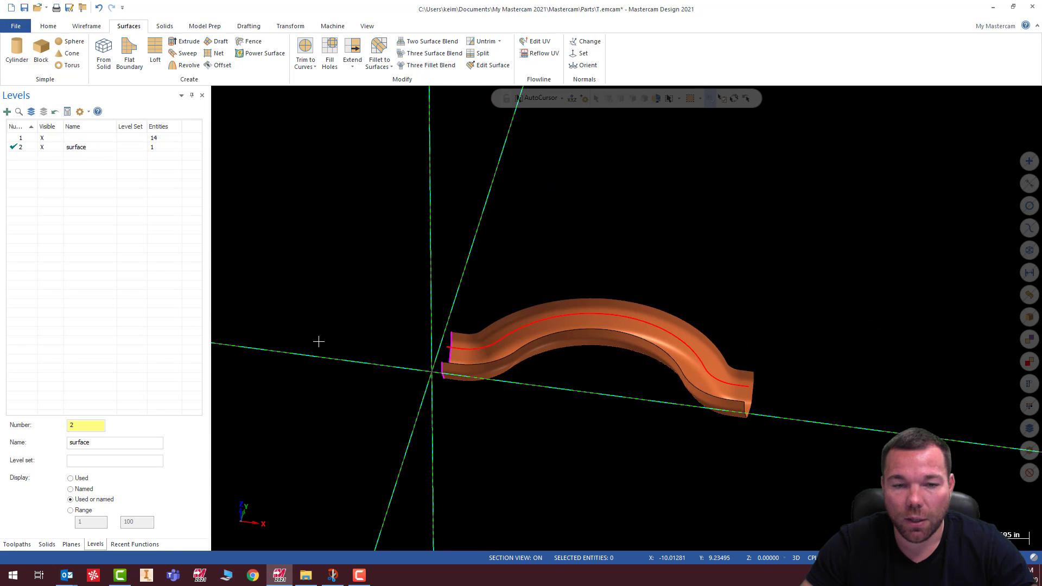
scroll(709, 419, up, 6)
middle_drag(719, 360, 670, 306)
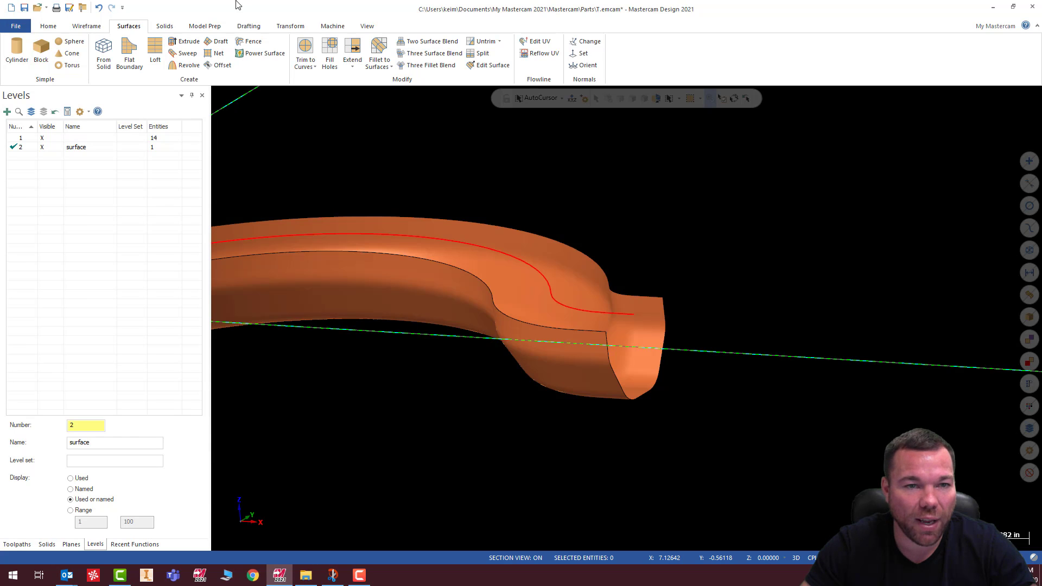
click(94, 27)
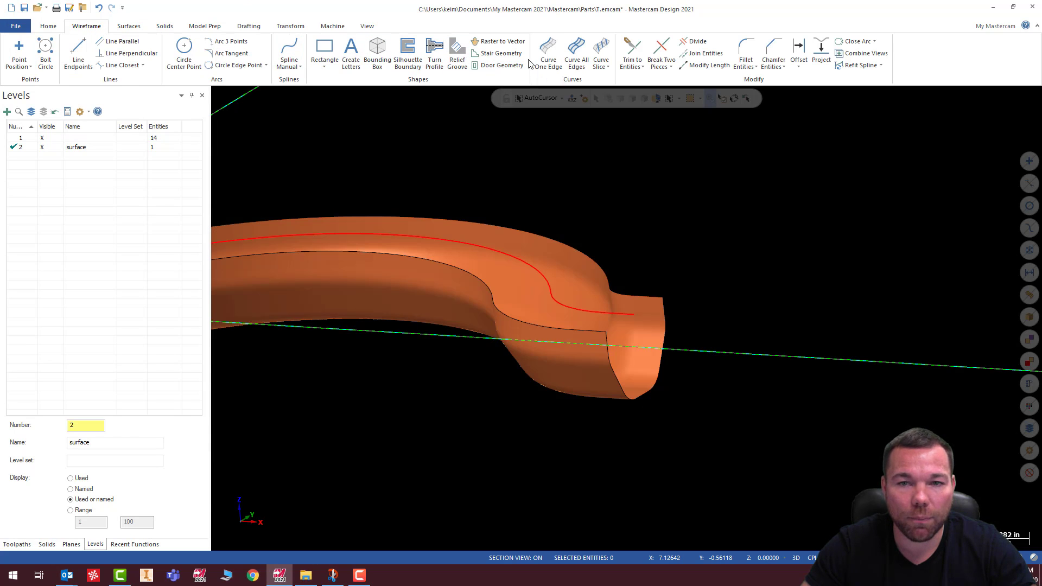
click(550, 57)
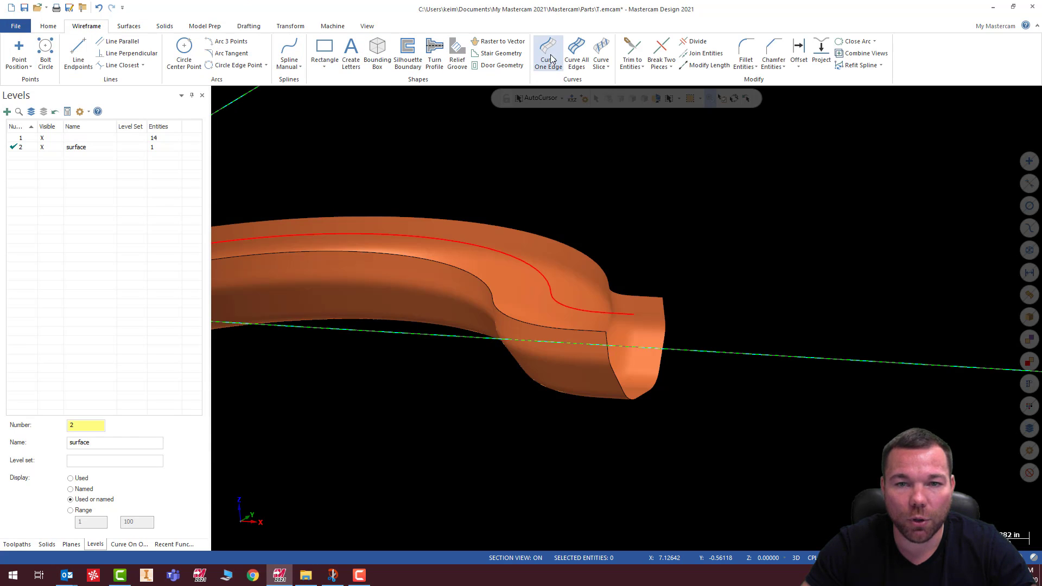
click(665, 311)
click(666, 308)
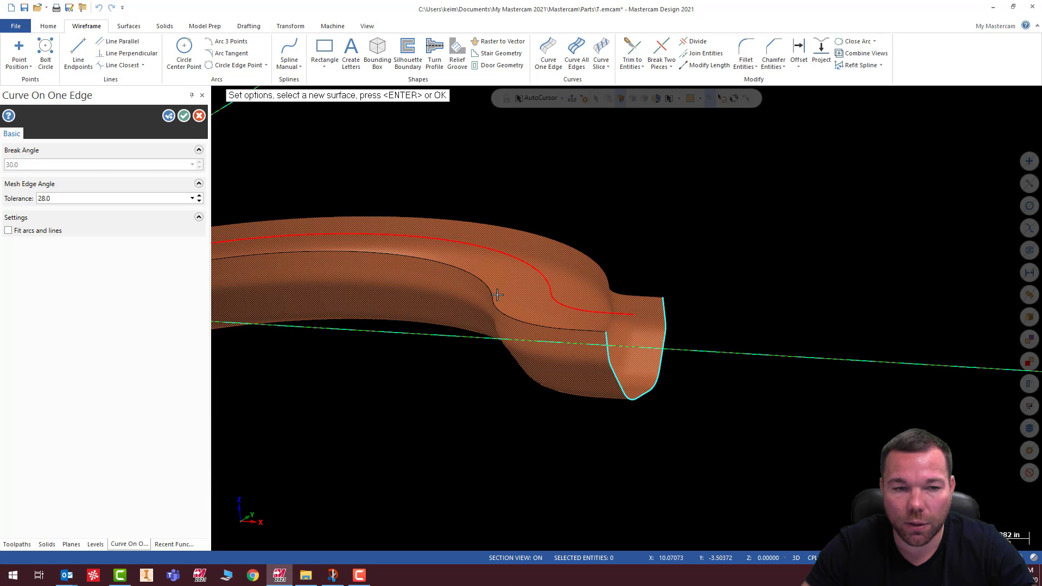
click(185, 115)
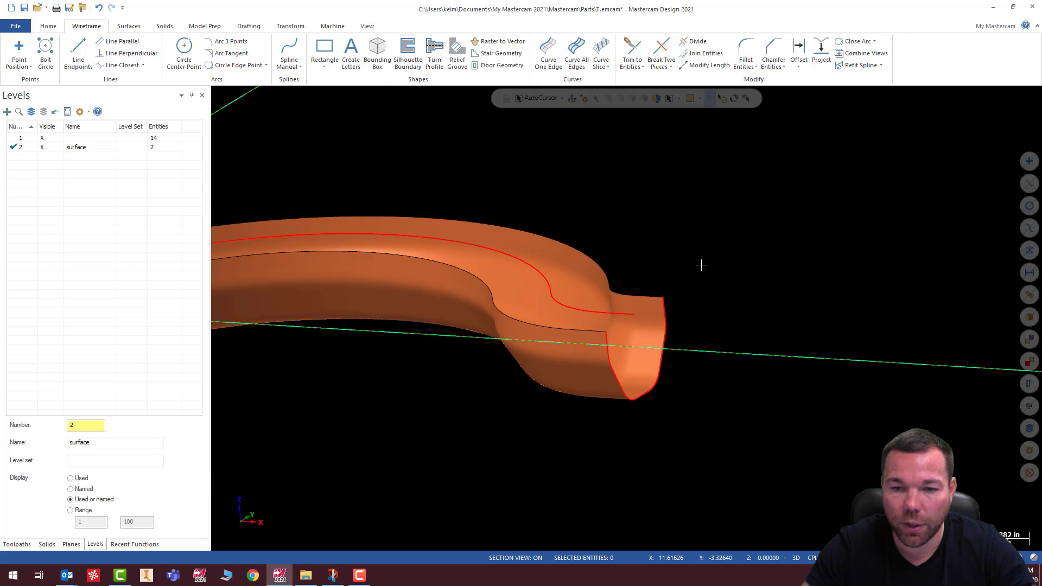
Cap the slot's far end with a Flat Boundary surface from the new edge curve, automatically closing the open chain.
middle_drag(686, 210, 789, 318)
scroll(789, 317, down, 2)
scroll(789, 318, down, 1)
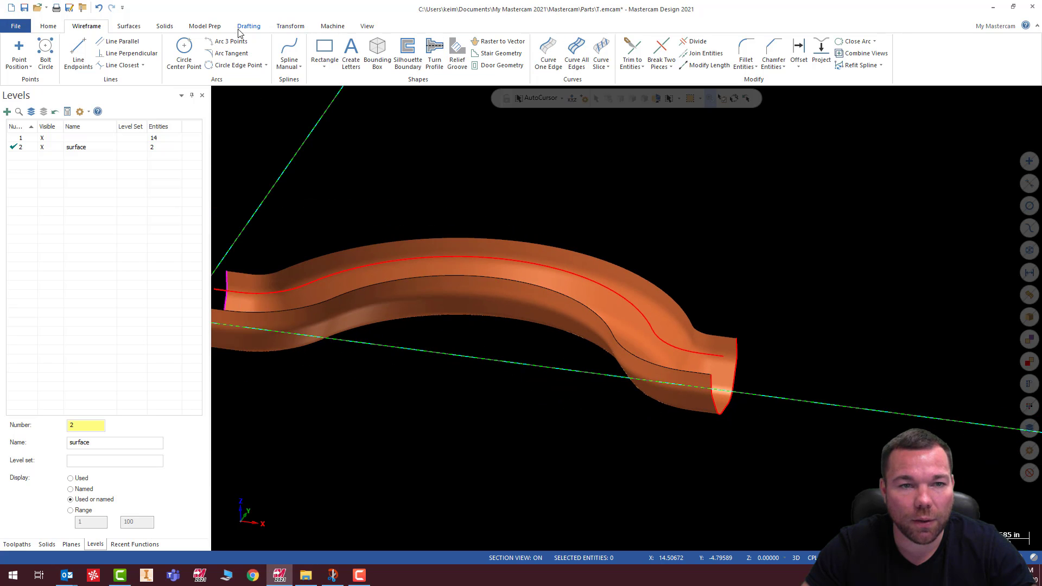
click(129, 30)
click(129, 52)
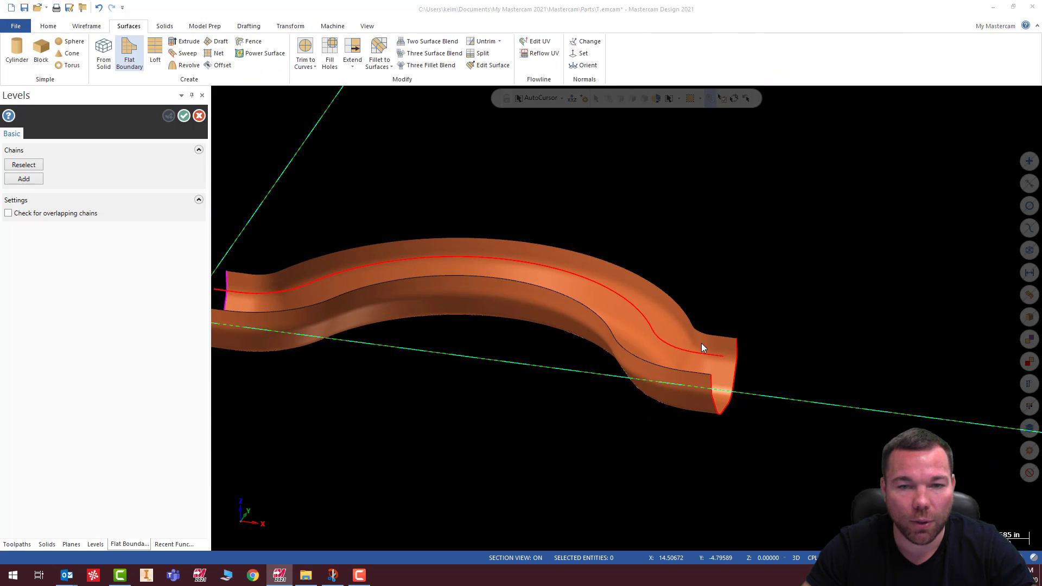
scroll(724, 340, up, 1)
click(741, 344)
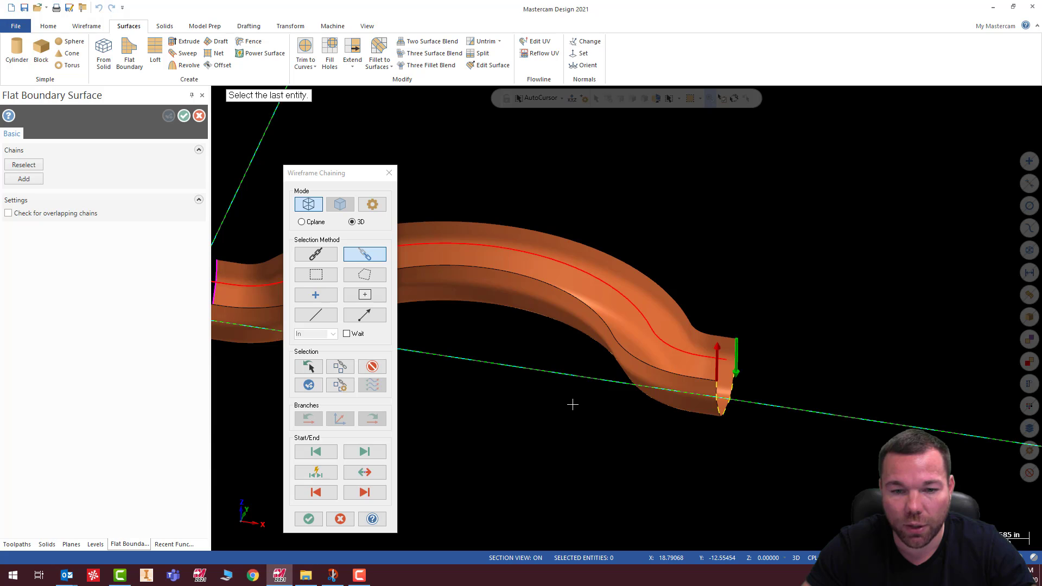
click(308, 519)
click(550, 308)
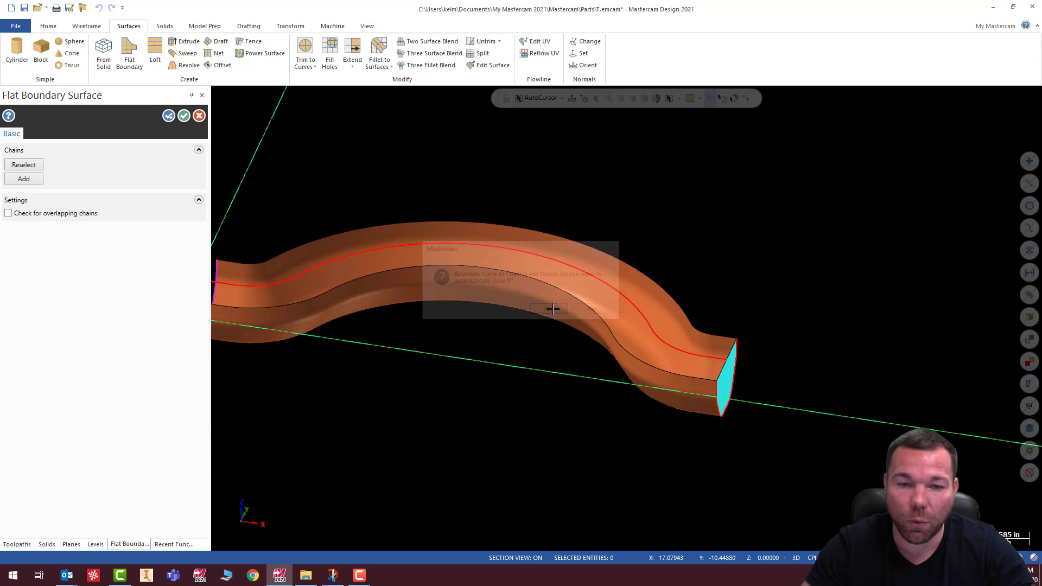
Cap the slot's start end with a second Flat Boundary surface from the magenta profile chain, automatically closing it.
scroll(676, 342, down, 2)
scroll(435, 336, up, 3)
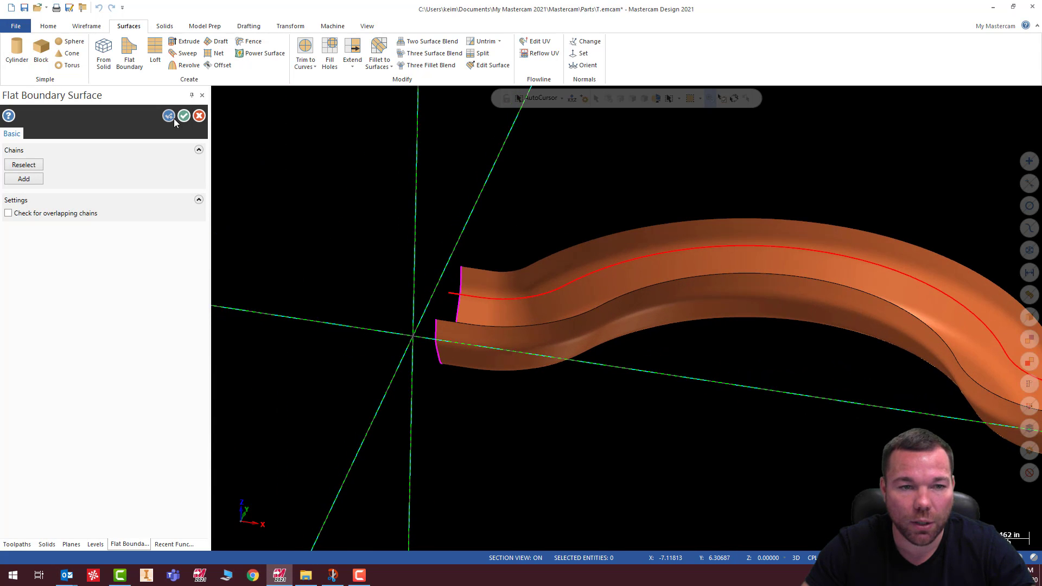
click(173, 120)
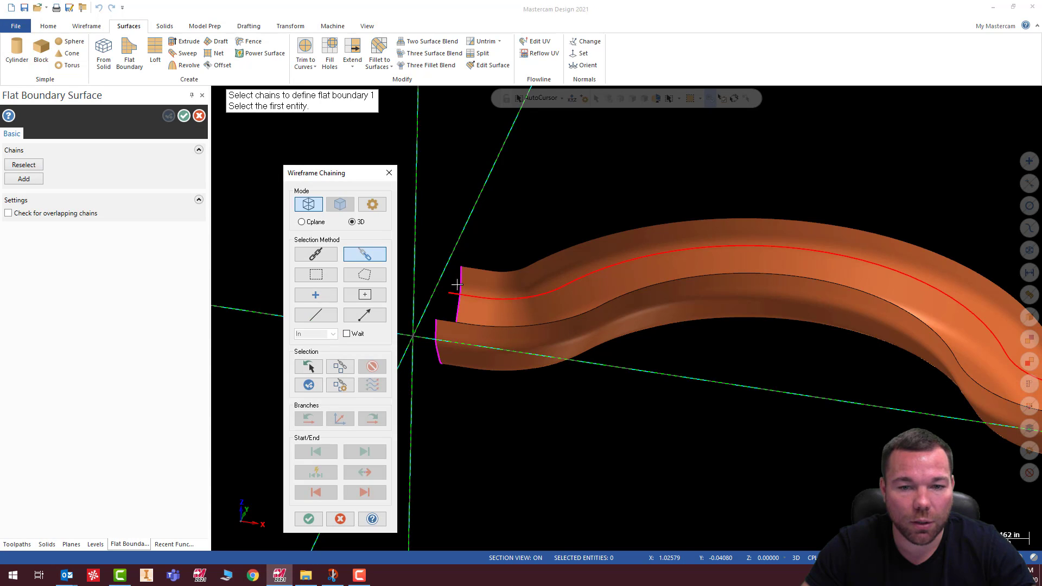
click(464, 275)
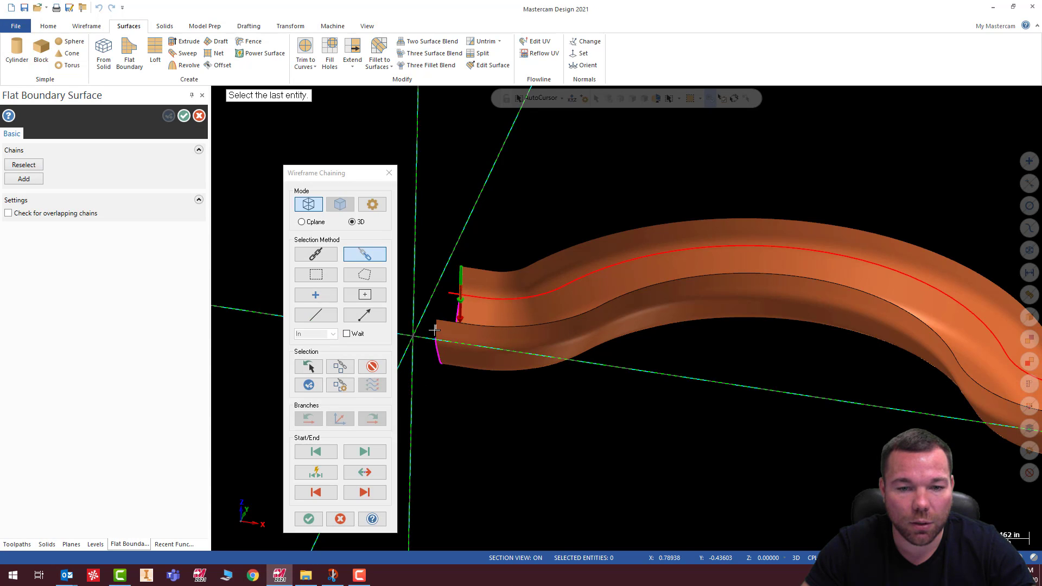
click(435, 329)
click(309, 519)
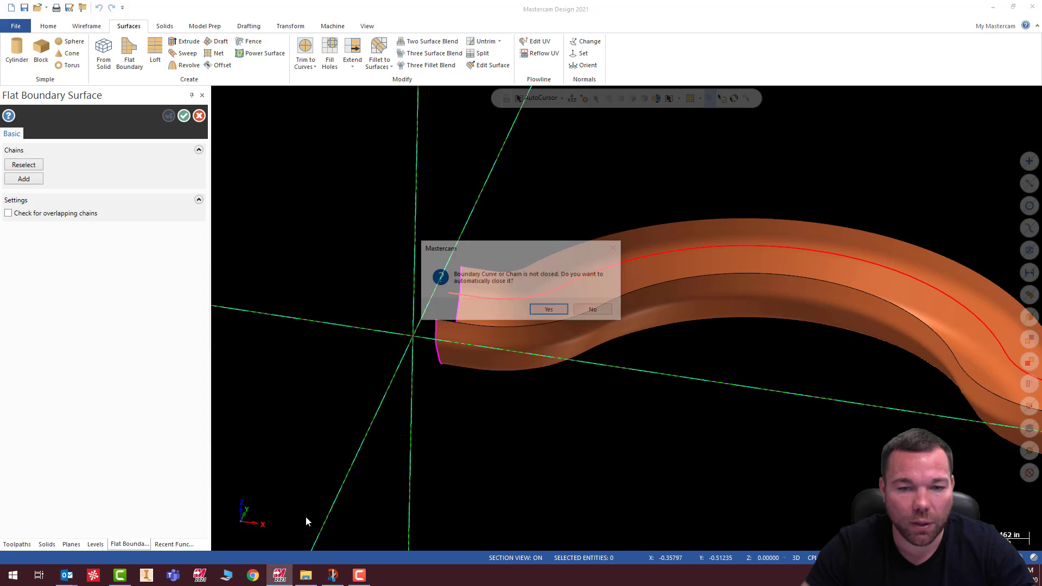
click(534, 310)
click(184, 115)
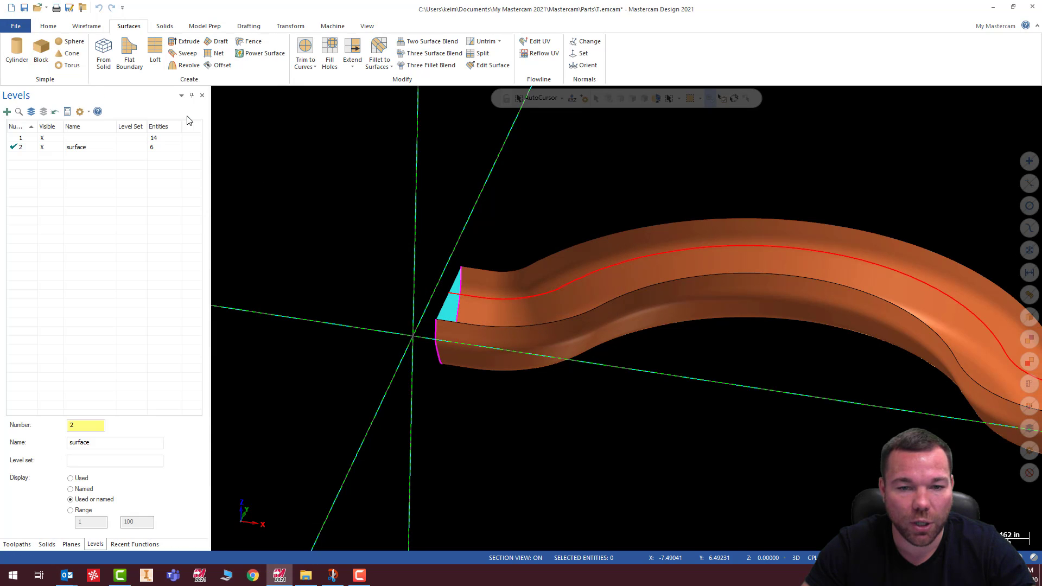
Hide level 1 and move the edge curve at the slot's far end onto it instead of the active level.
middle_drag(537, 285, 657, 244)
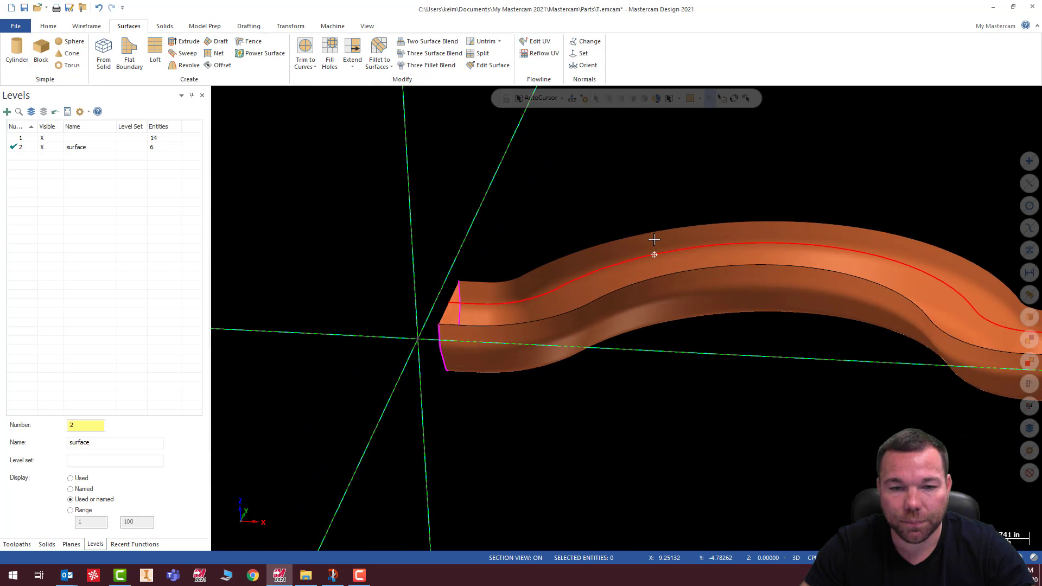
click(43, 139)
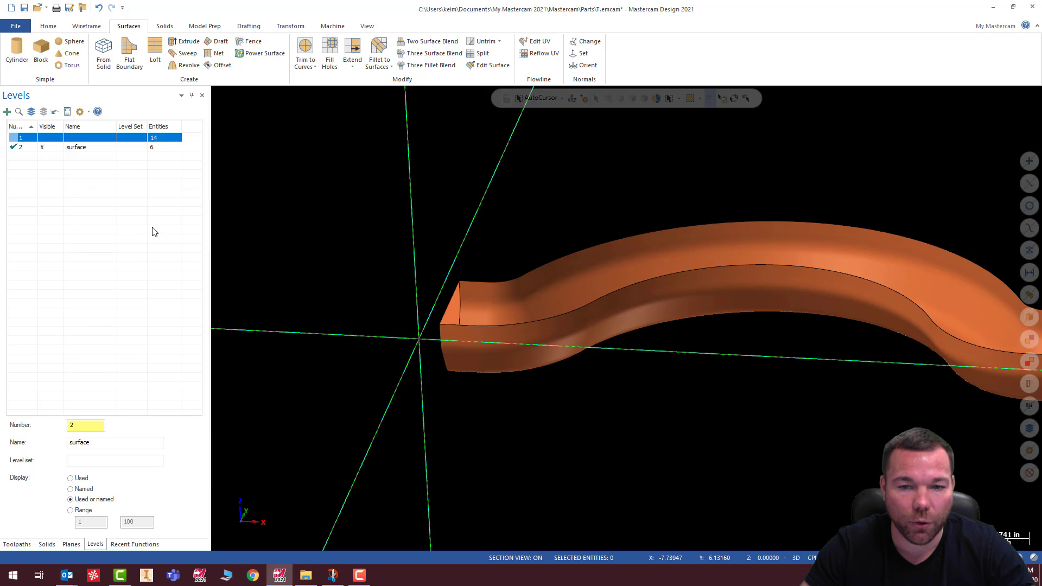
middle_drag(698, 320, 570, 323)
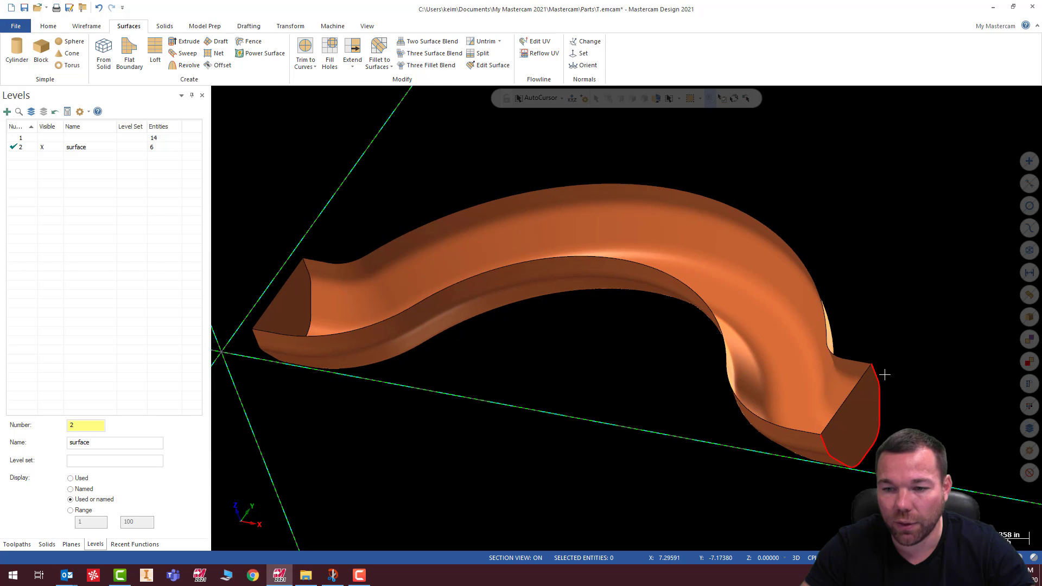
click(884, 373)
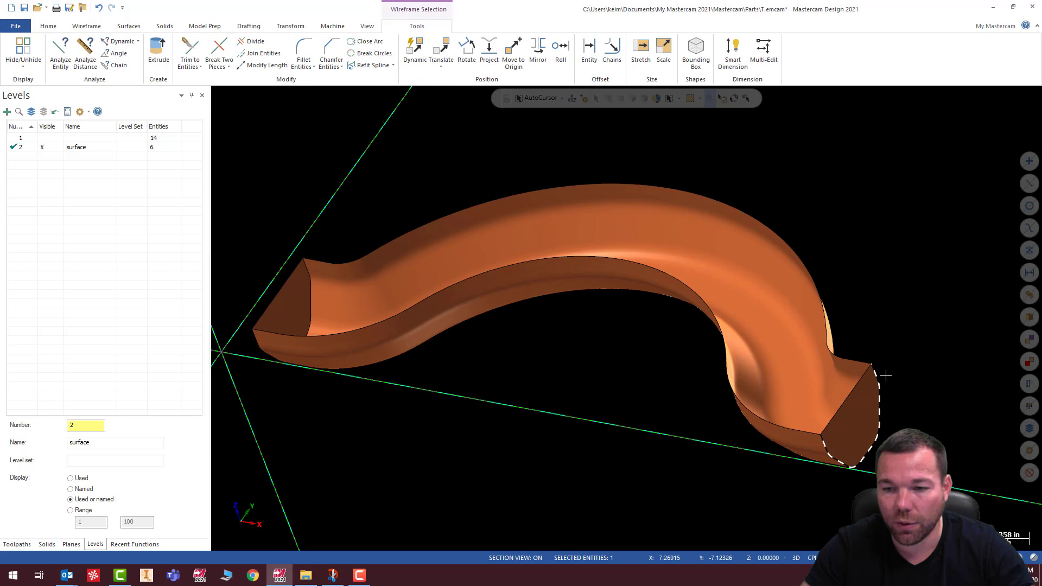
right_click(940, 284)
click(963, 263)
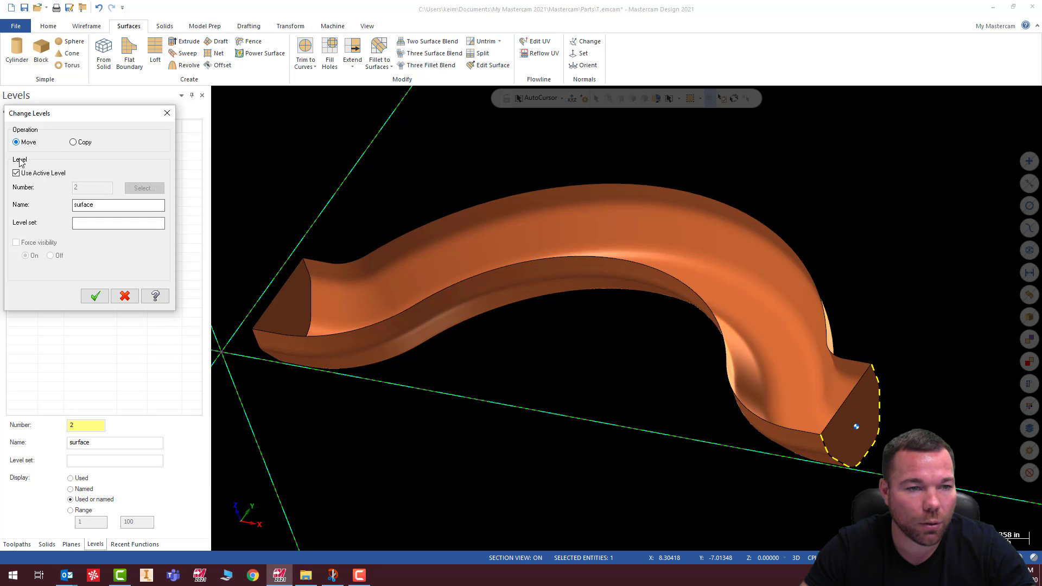
click(16, 173)
click(136, 188)
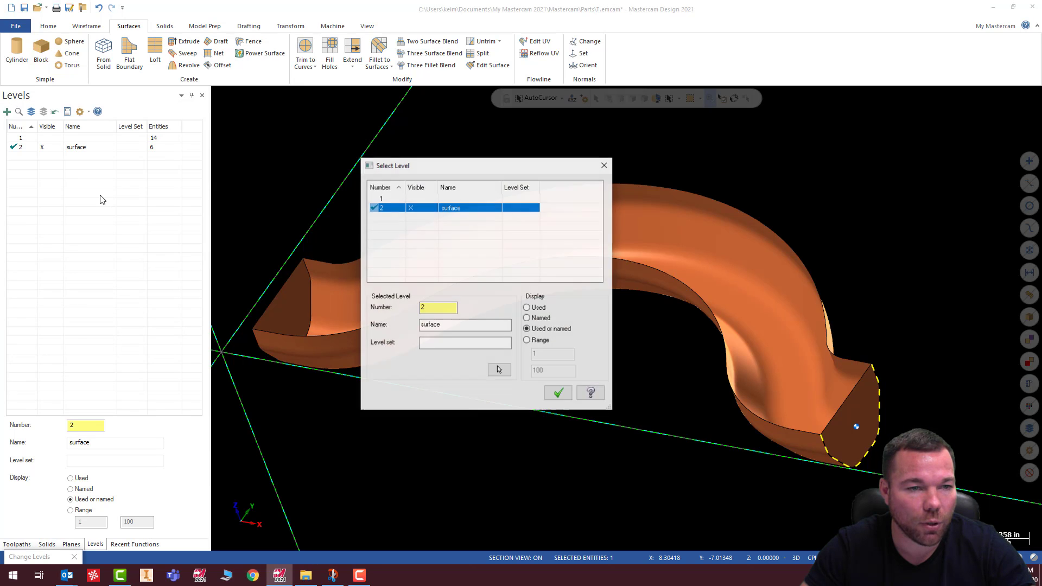
click(445, 198)
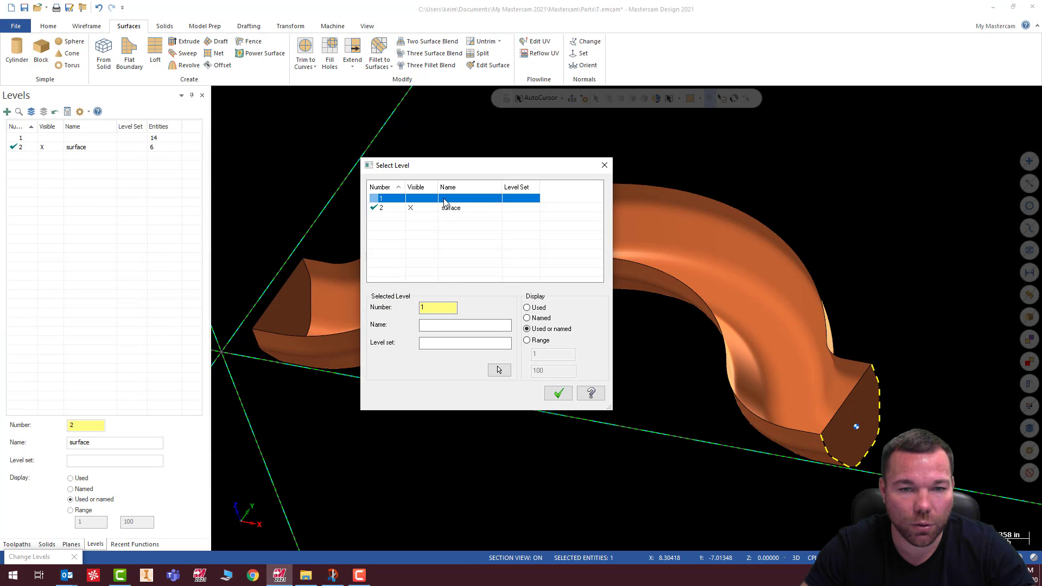
click(559, 393)
click(97, 297)
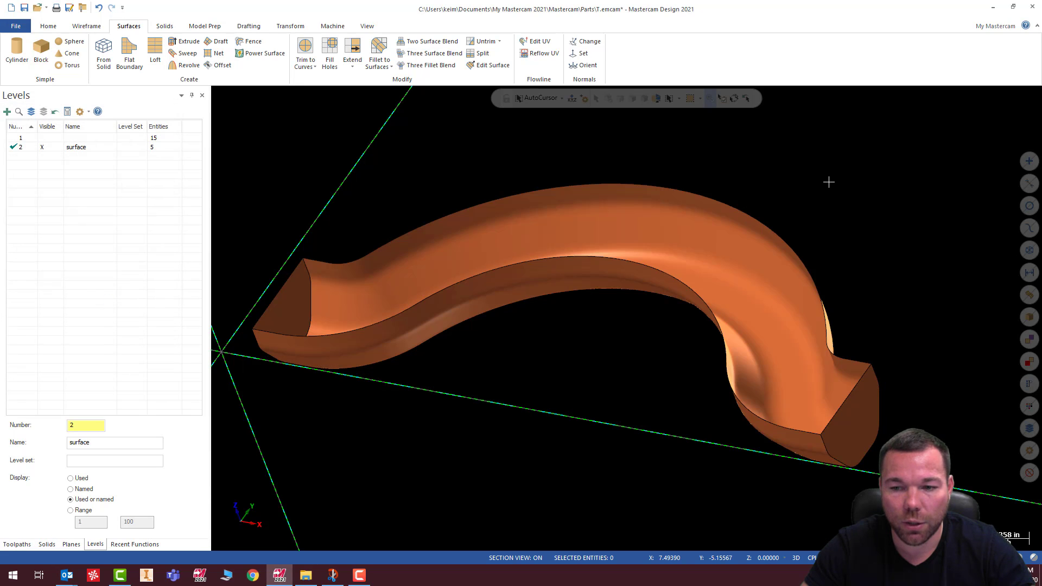
Fillet the slot's start-end flat surface to the swept surface with a 0.125 radius, trimming both sets and deleting the originals.
middle_drag(833, 234, 599, 314)
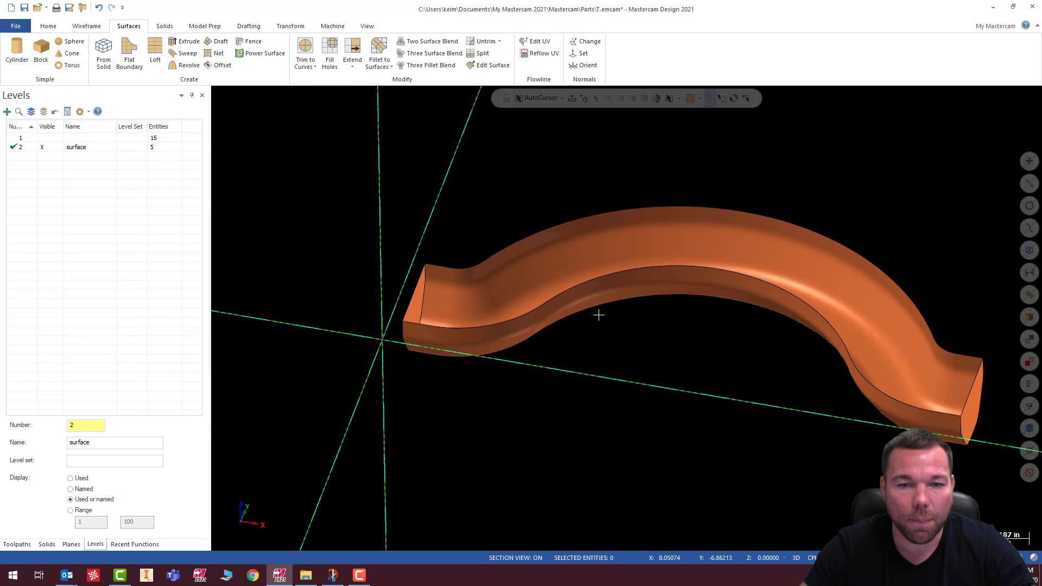
click(379, 52)
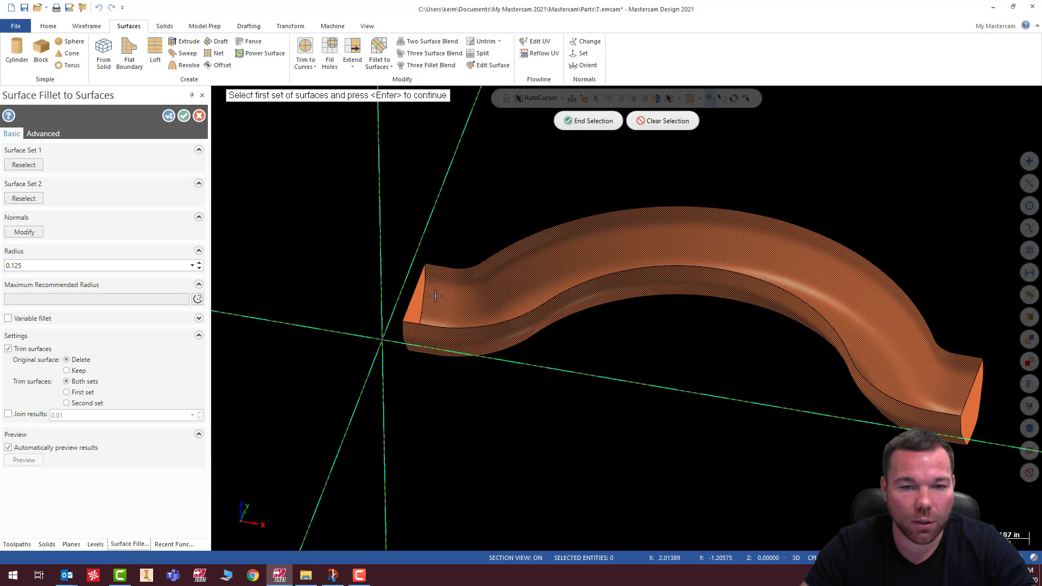
click(429, 300)
key(Return)
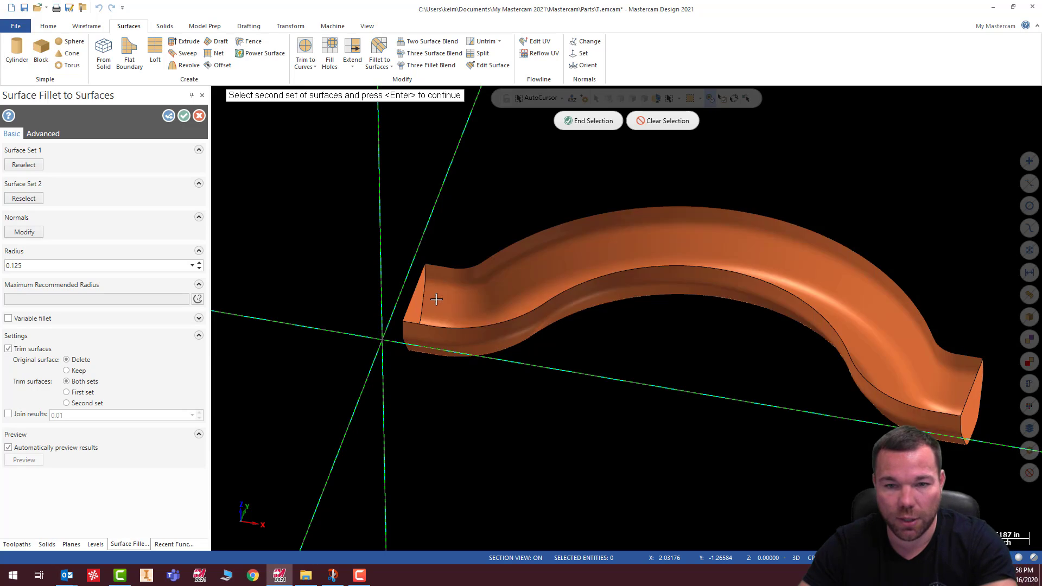
click(441, 298)
click(595, 120)
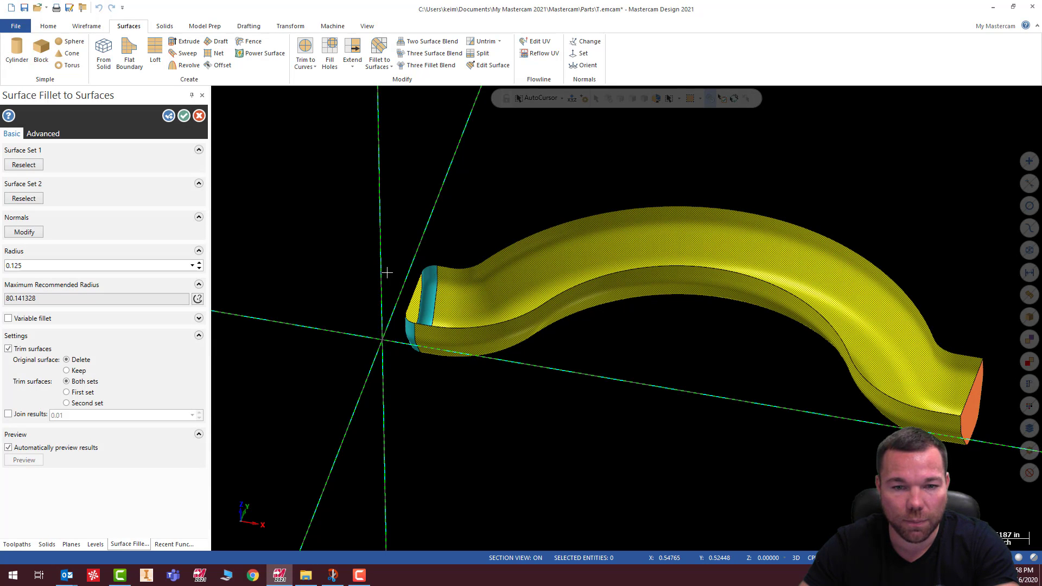
click(26, 266)
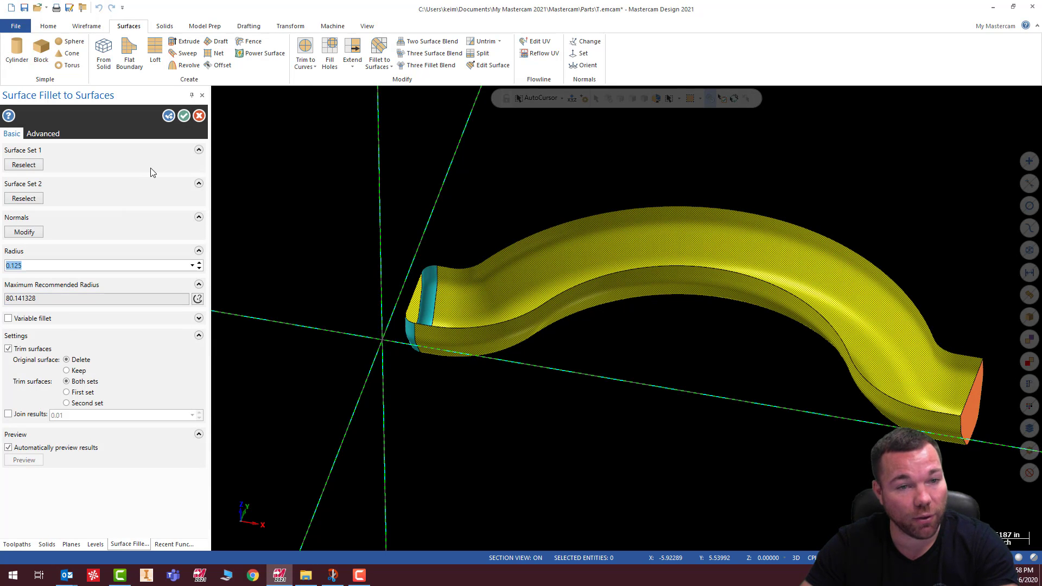
click(184, 115)
Fillet the far-end flat surface to the swept surface with a 0.125 radius, using the same trim settings.
middle_drag(425, 289, 614, 379)
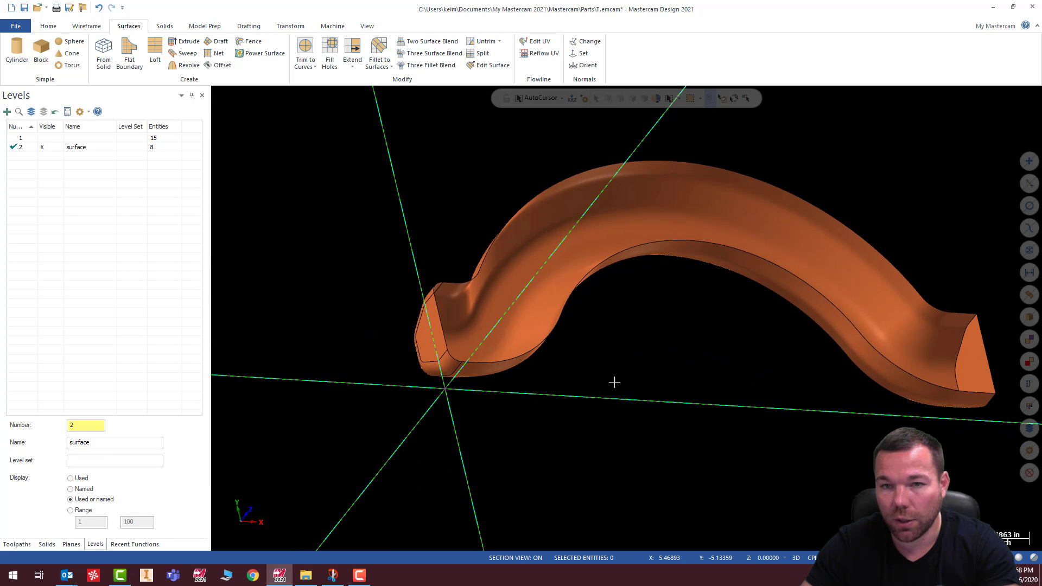
click(975, 348)
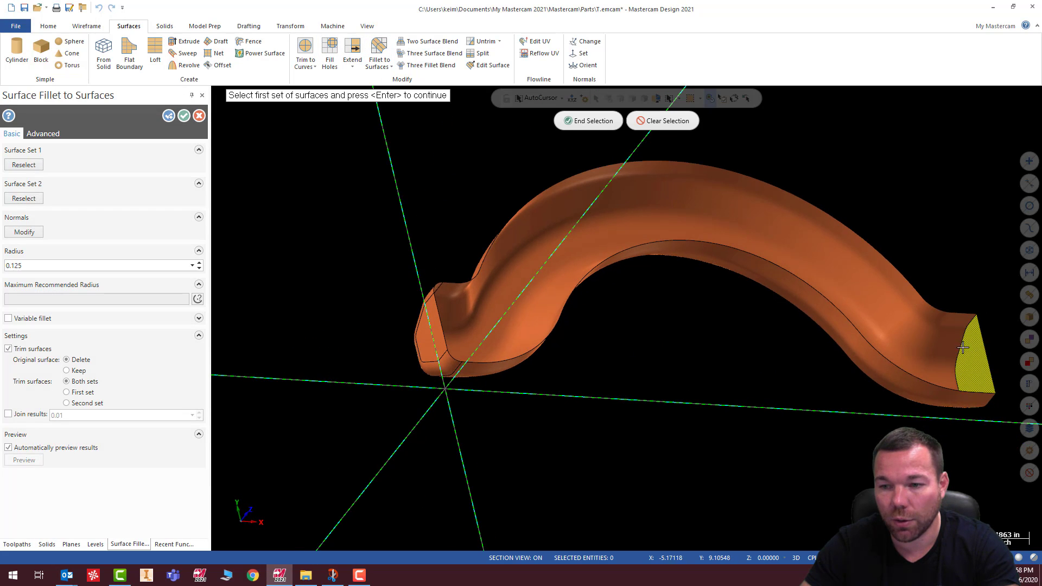
key(Return)
click(941, 344)
key(Return)
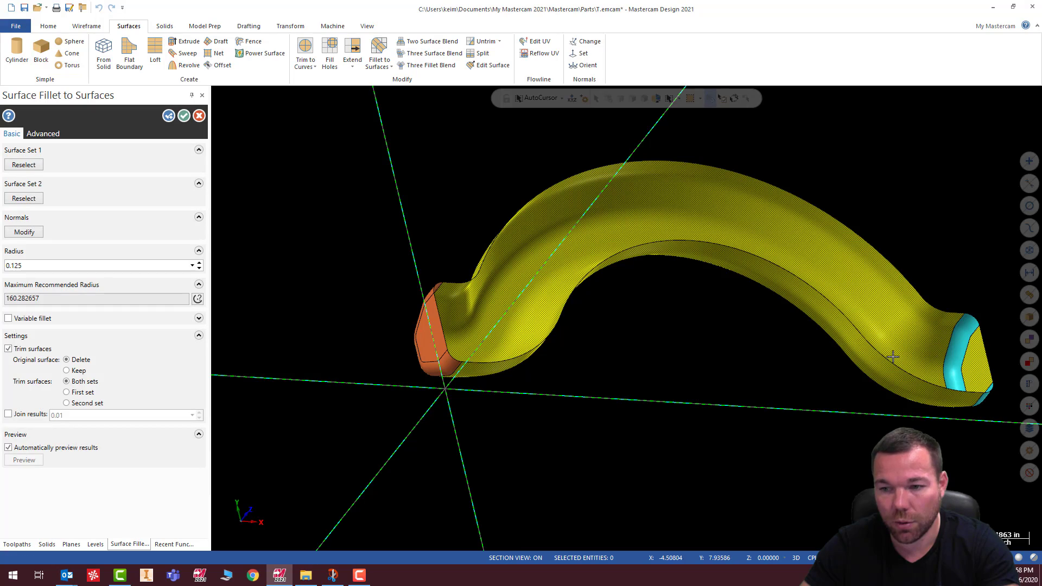
click(183, 117)
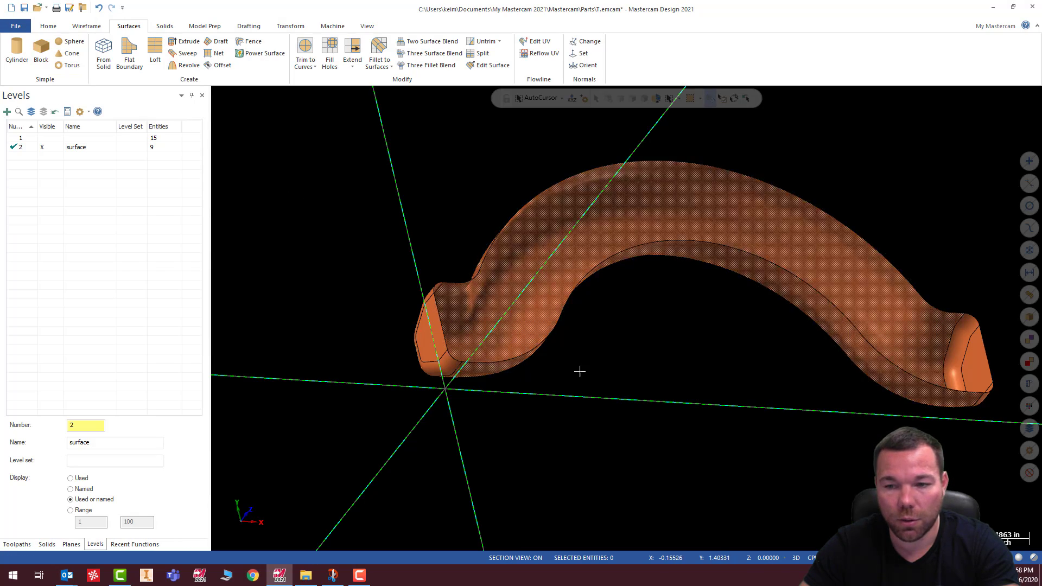
Add a mill machine group using the GENERIC HAAS 3X MILL definition, with the part shown in the Top view.
middle_drag(579, 368, 541, 261)
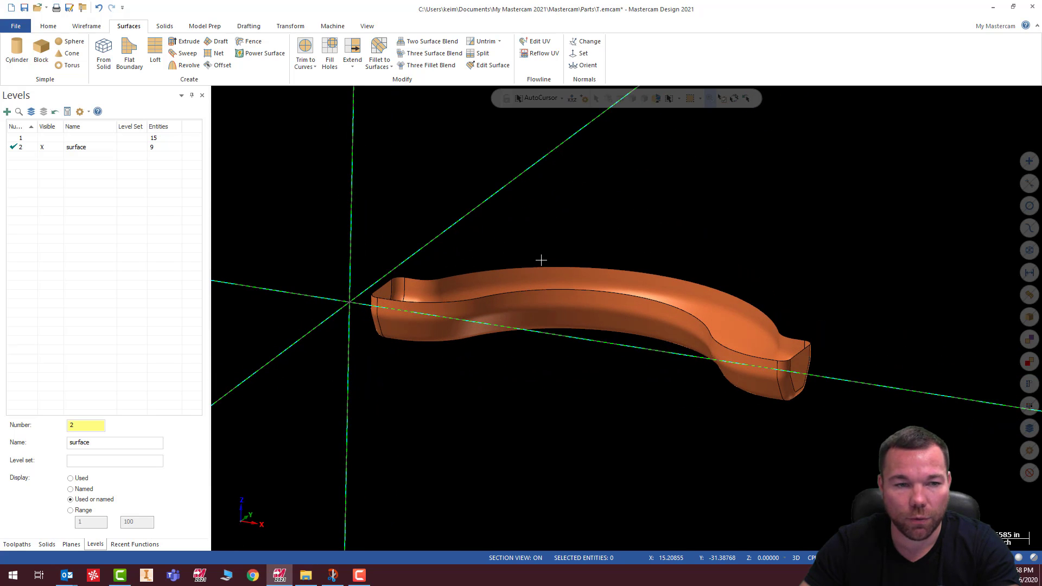
right_click(712, 164)
click(725, 225)
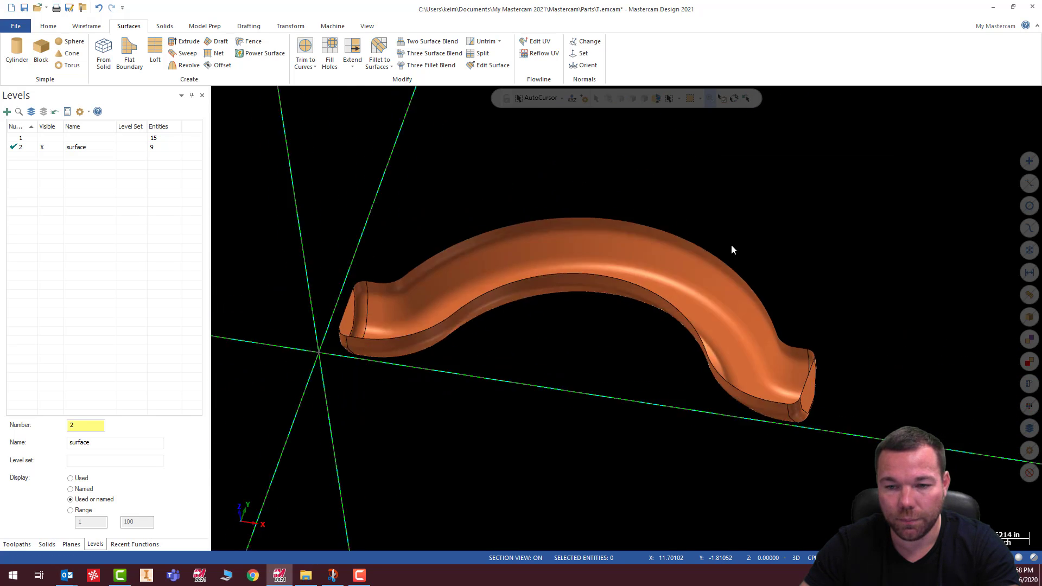
scroll(673, 372, down, 1)
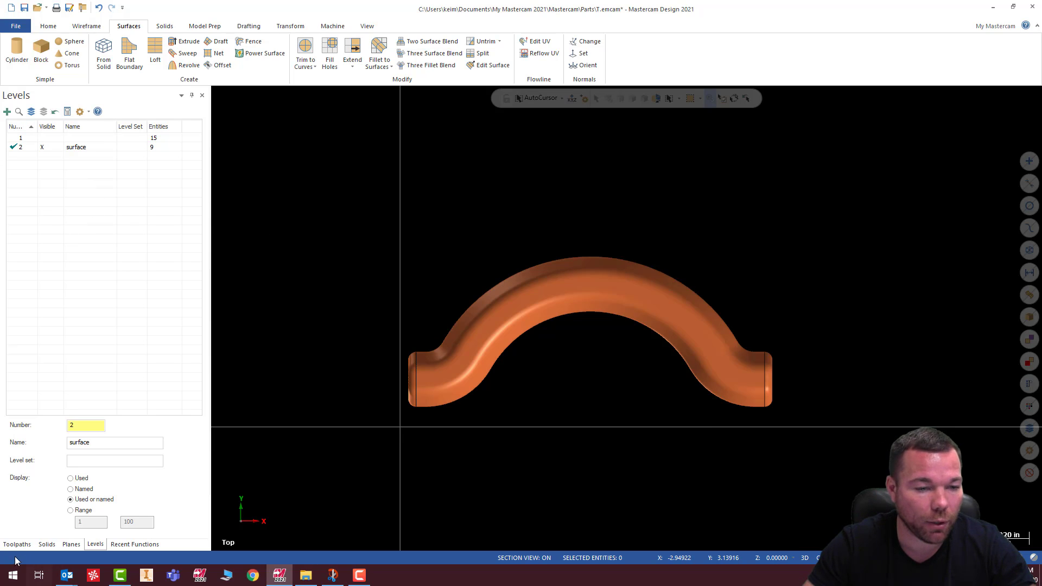
click(325, 27)
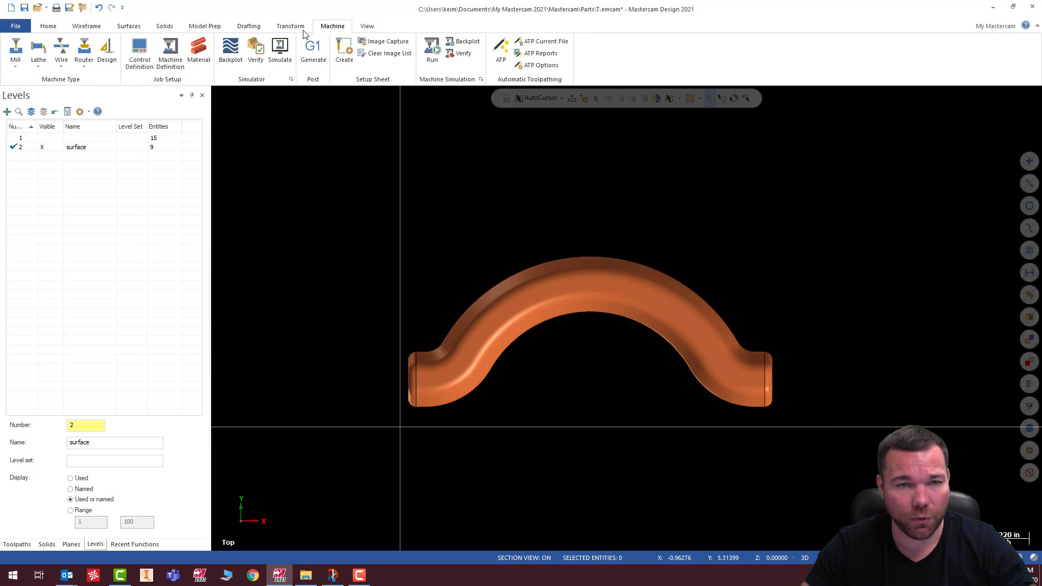
click(15, 65)
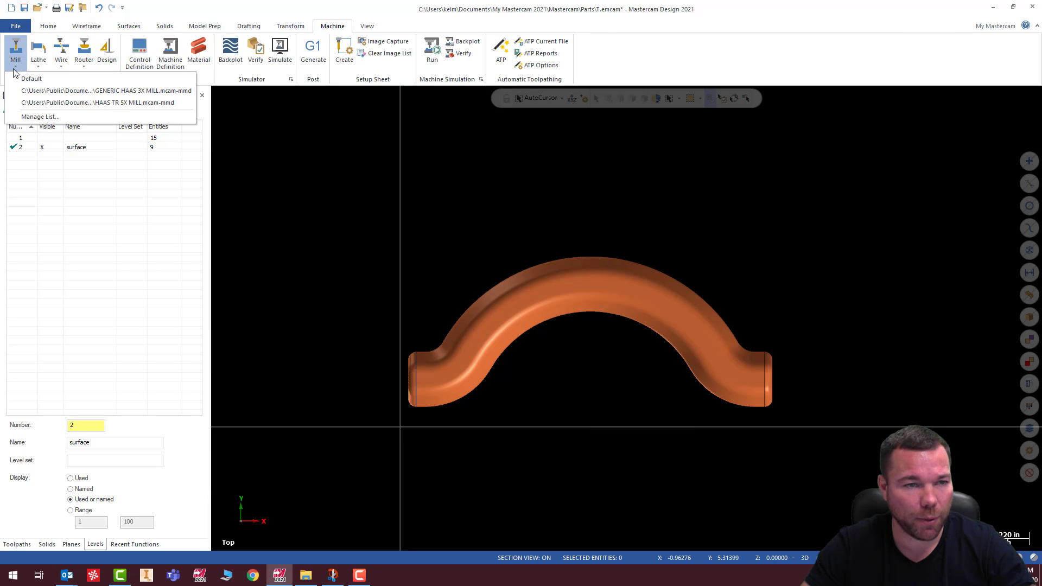
click(35, 92)
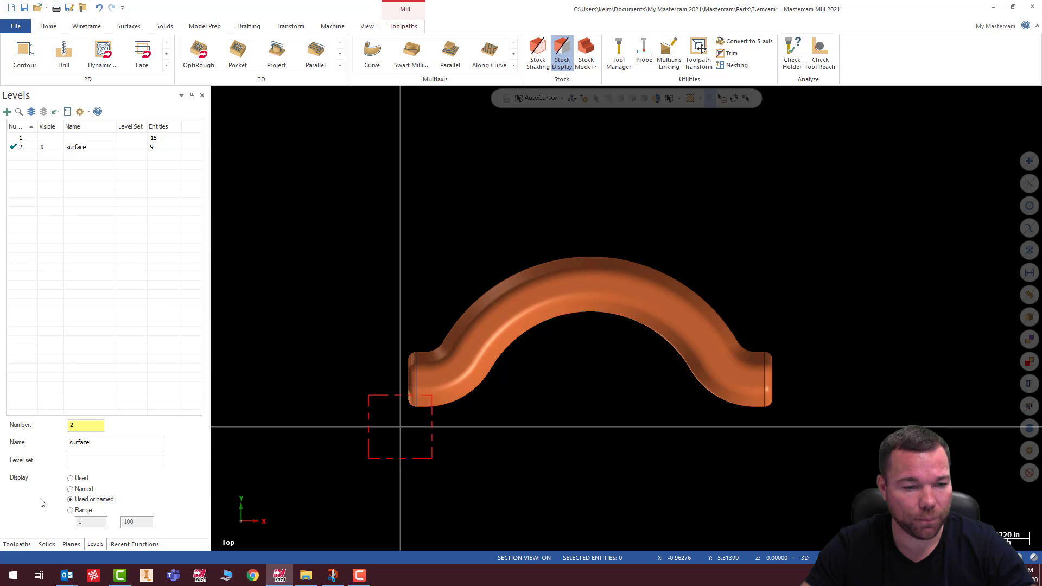
Define rectangular stock of X 6.0, Y 2.875 and Z 0.75, with the 0,0,0 stock origin at its top front-left corner.
click(18, 545)
click(19, 148)
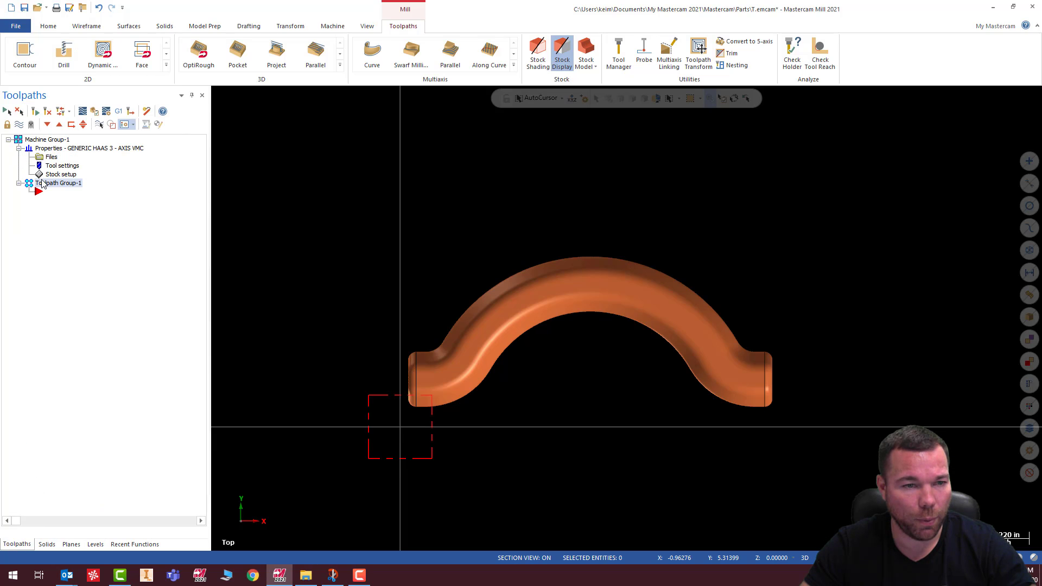
click(47, 174)
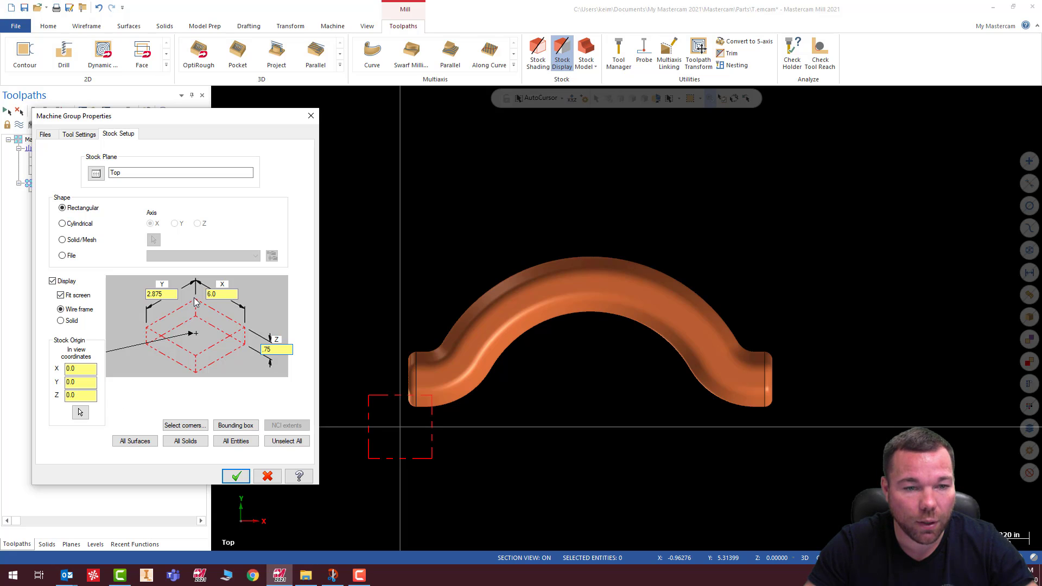
click(239, 477)
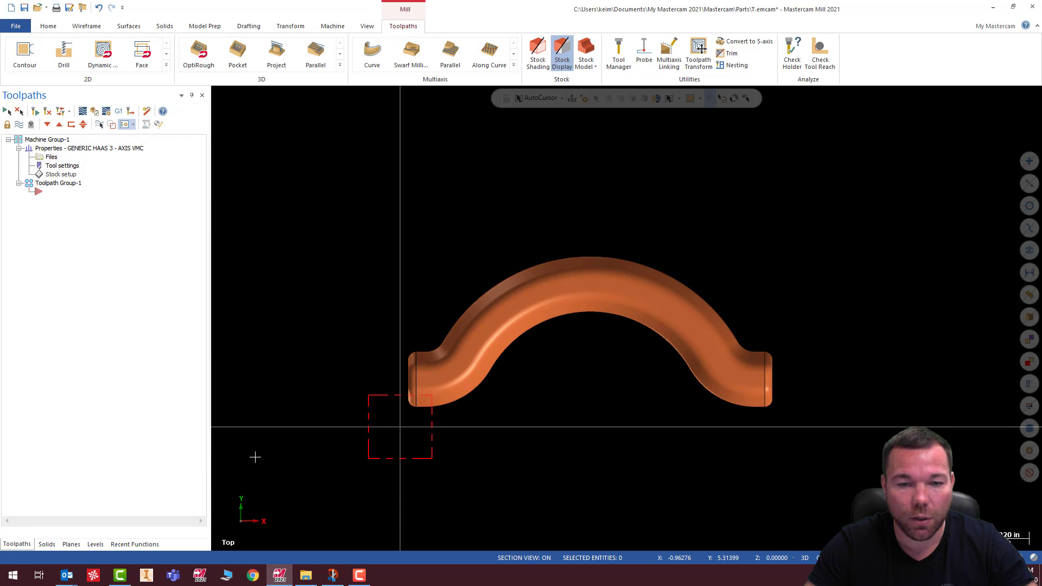
click(39, 176)
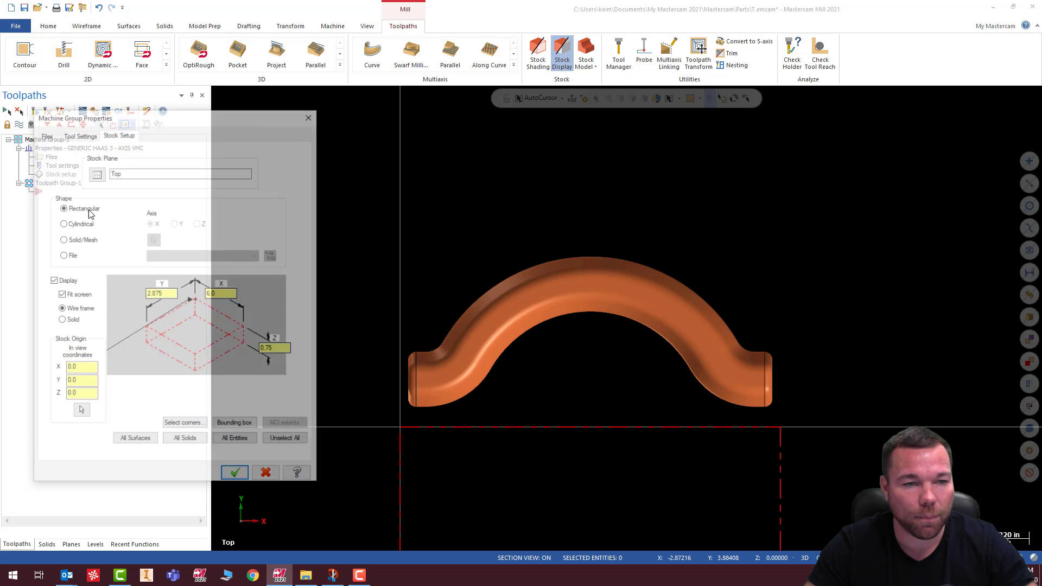
click(235, 475)
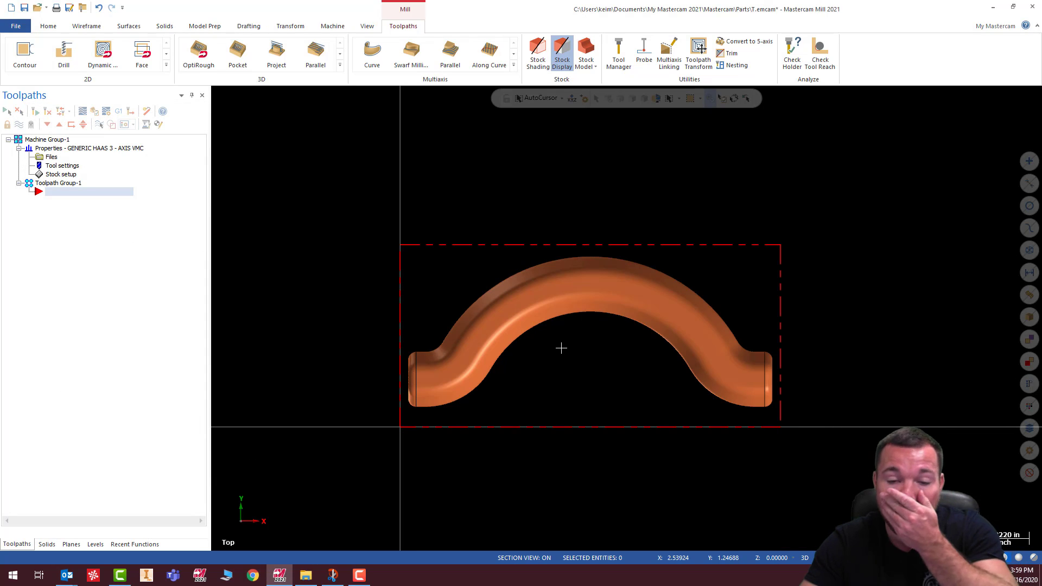
Start a 3D Surface Rough Pocket toolpath with all the slot surfaces as drive surfaces, leaving containment unset.
mouse_move(696, 331)
middle_down()
mouse_move(698, 244)
mouse_move(502, 252)
mouse_move(619, 239)
mouse_move(621, 279)
mouse_move(632, 263)
mouse_move(612, 242)
mouse_move(621, 274)
middle_up()
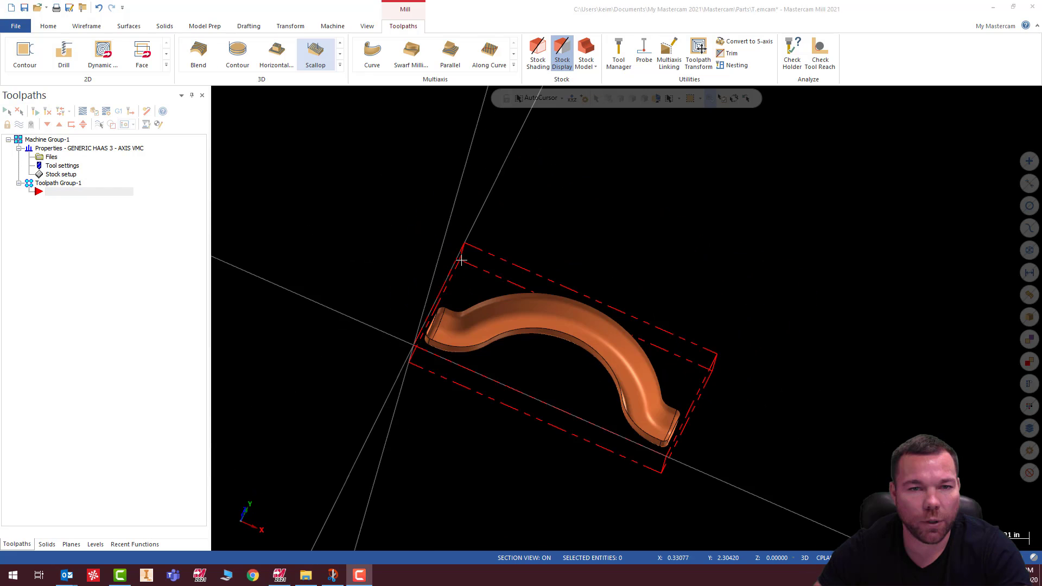
click(341, 66)
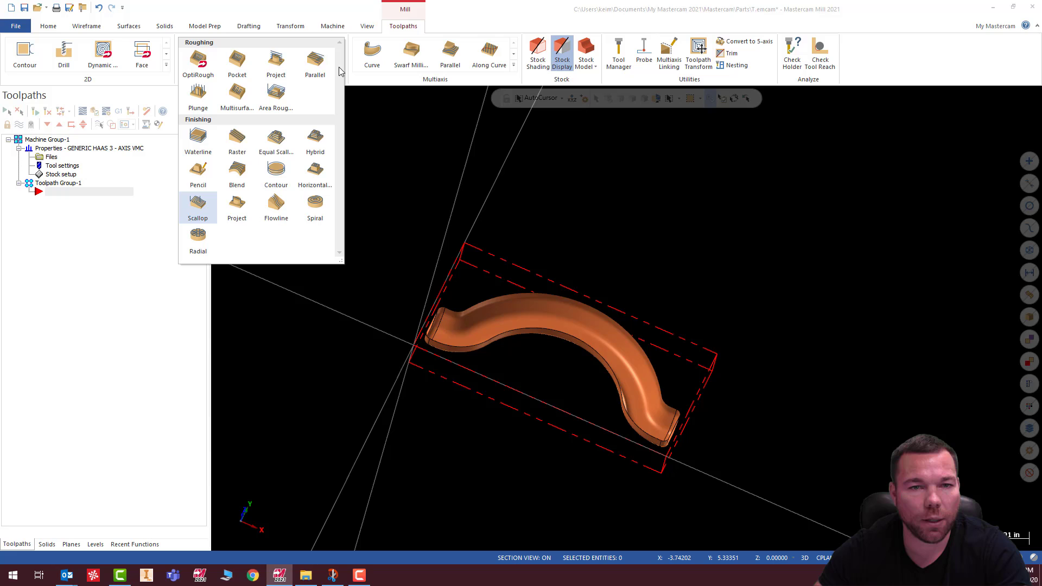
click(238, 63)
scroll(644, 360, up, 4)
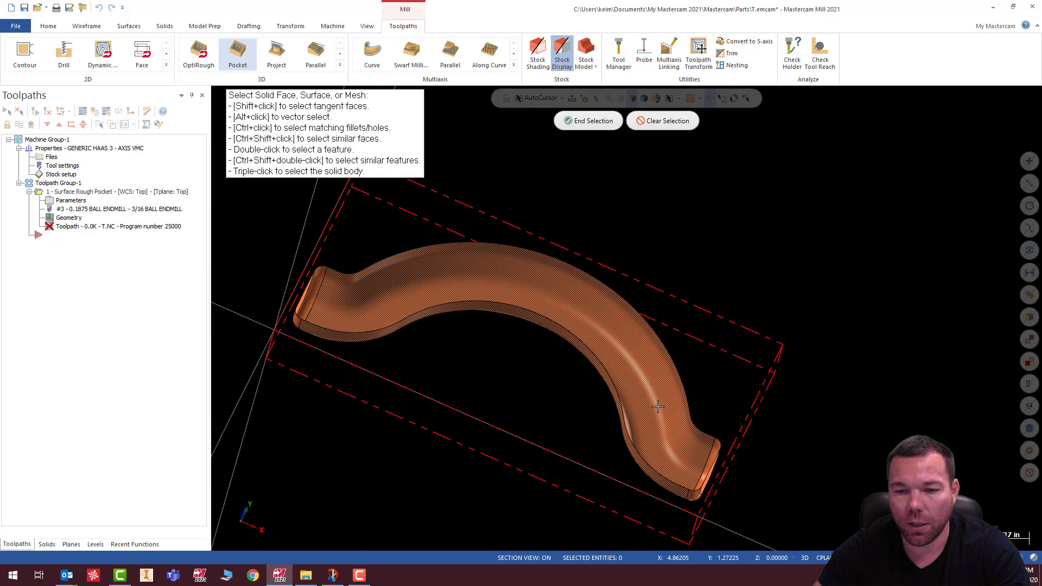
click(1030, 296)
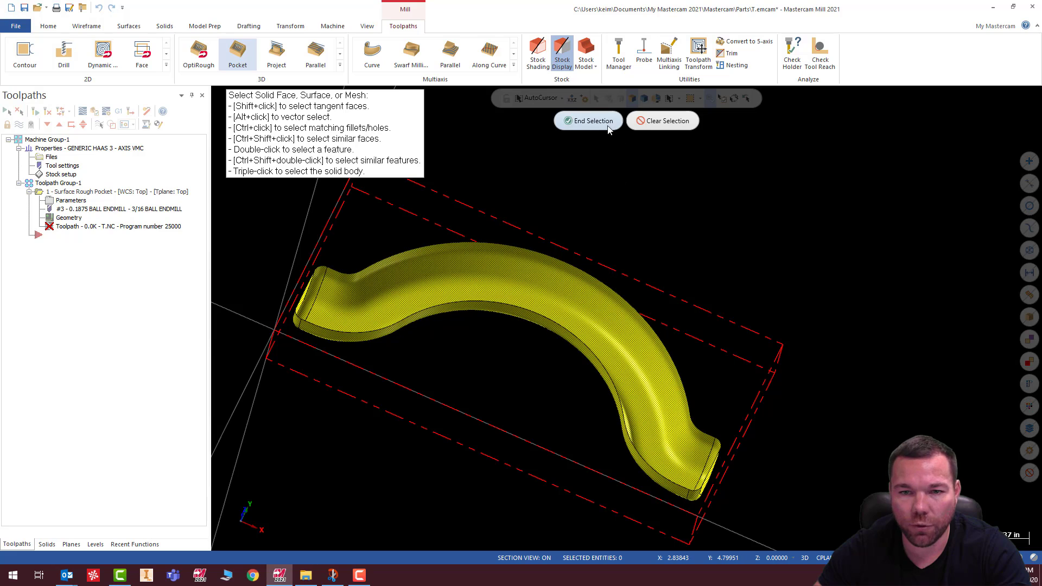
click(581, 121)
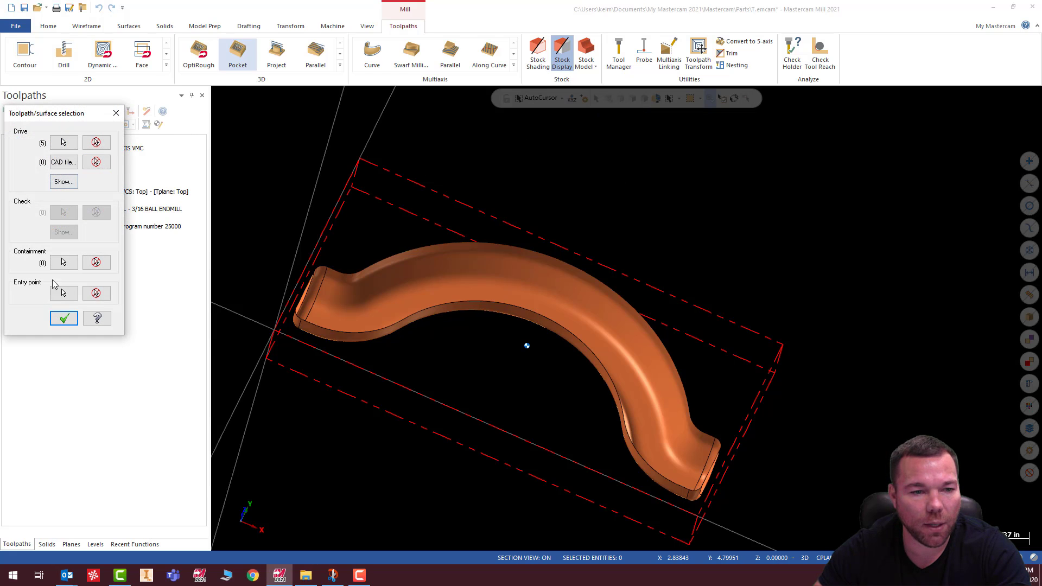
click(64, 316)
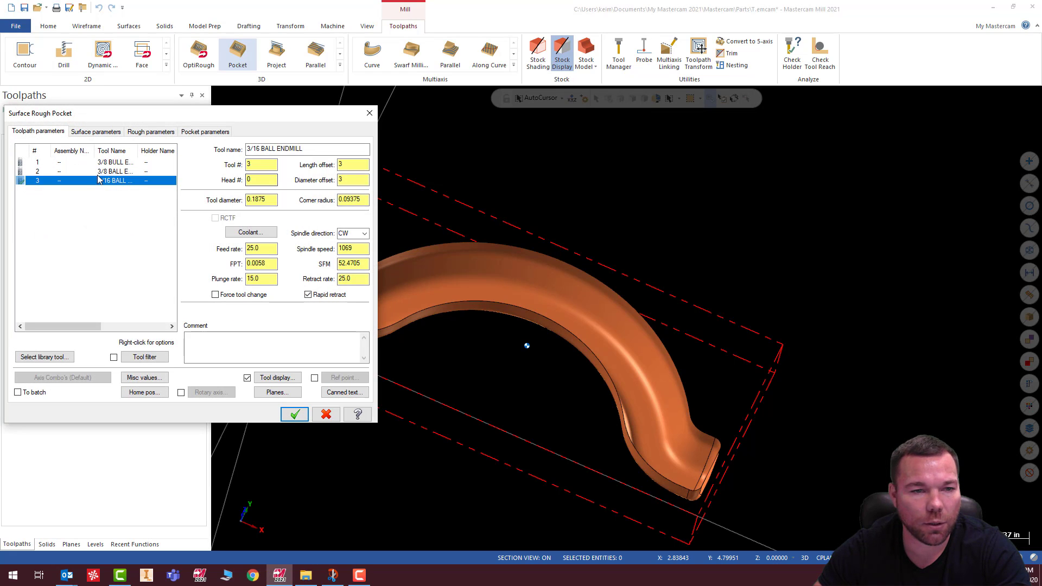
Choose tool 1, the 3/8 BULL ENDMILL 0.125 RAD, for the Surface Rough Pocket toolpath.
drag(124, 114, 217, 108)
click(226, 159)
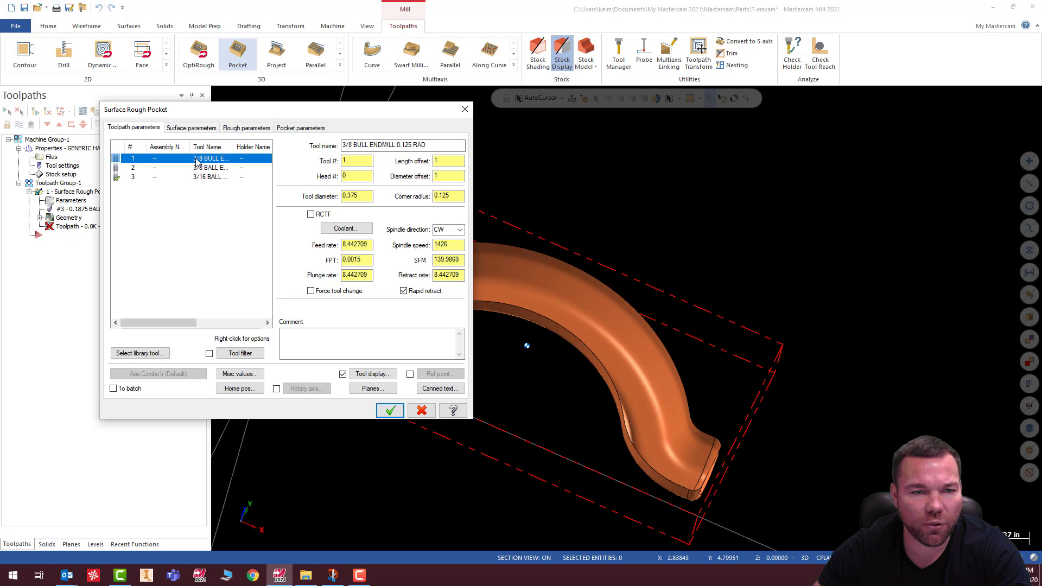
Set the rough pocket feed rate to 100.0 and spindle speed to 12000, and replace the default plunge rate.
double_click(372, 245)
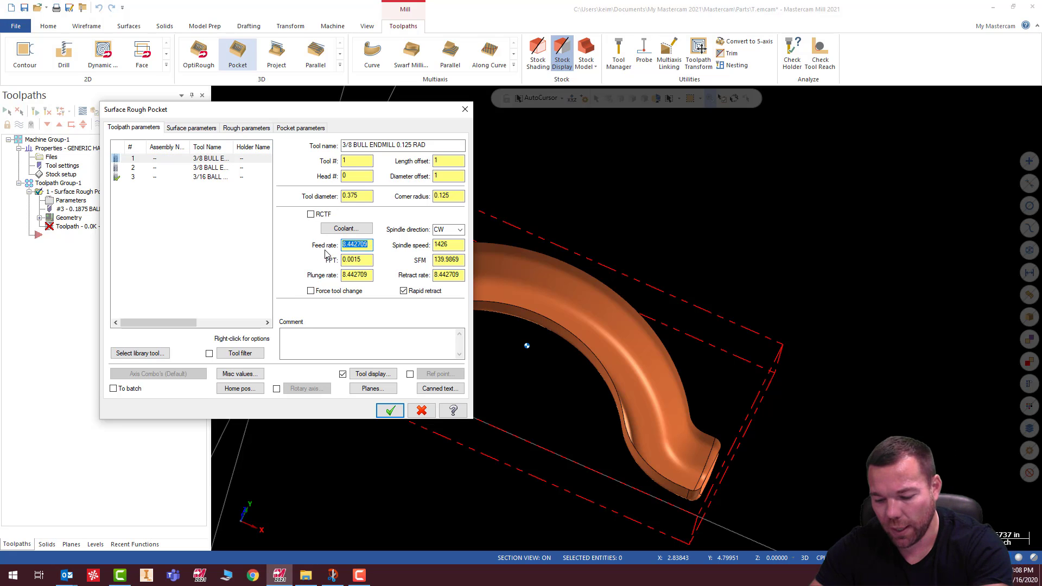
text(100.0)
click(453, 247)
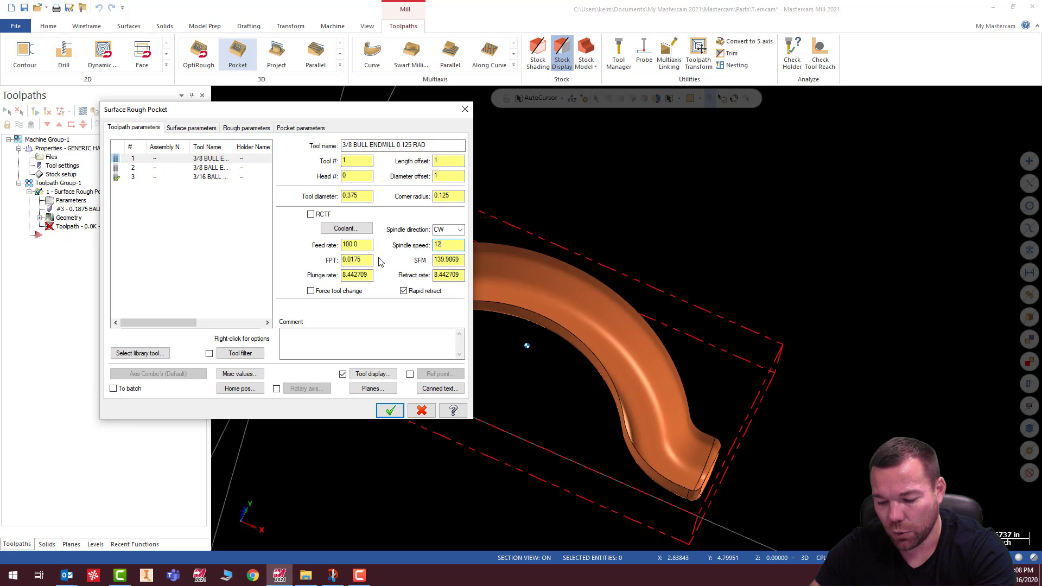
text(12000)
drag(372, 276, 350, 278)
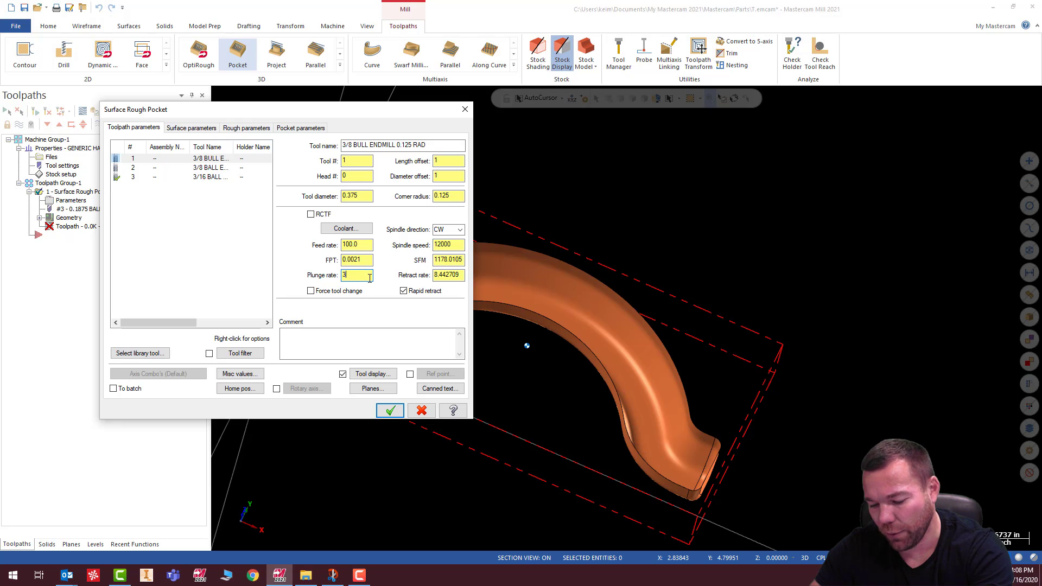
Set the rough pocket's stock to leave on the drive surfaces to .01.
click(198, 128)
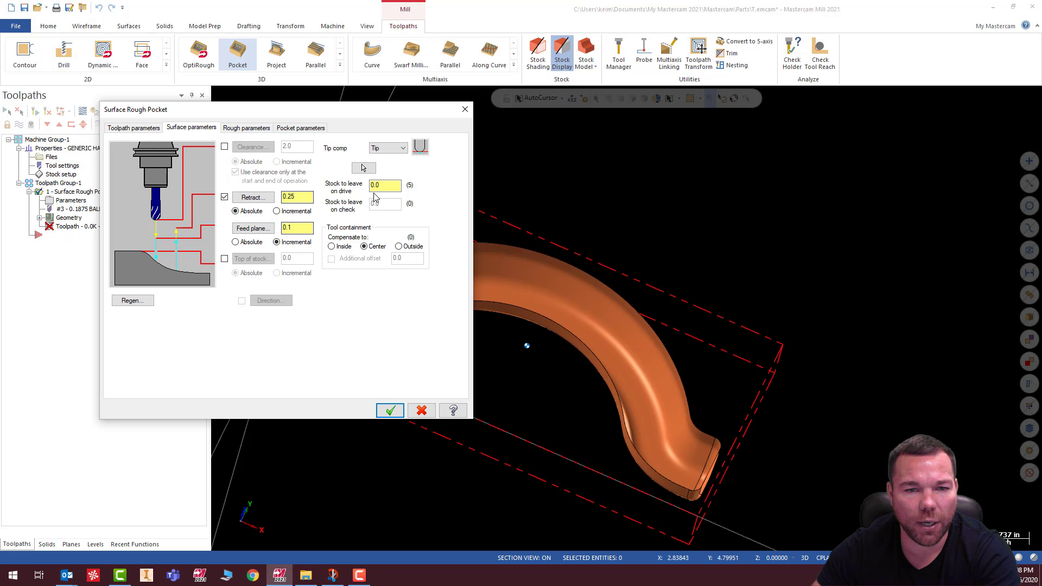
click(376, 186)
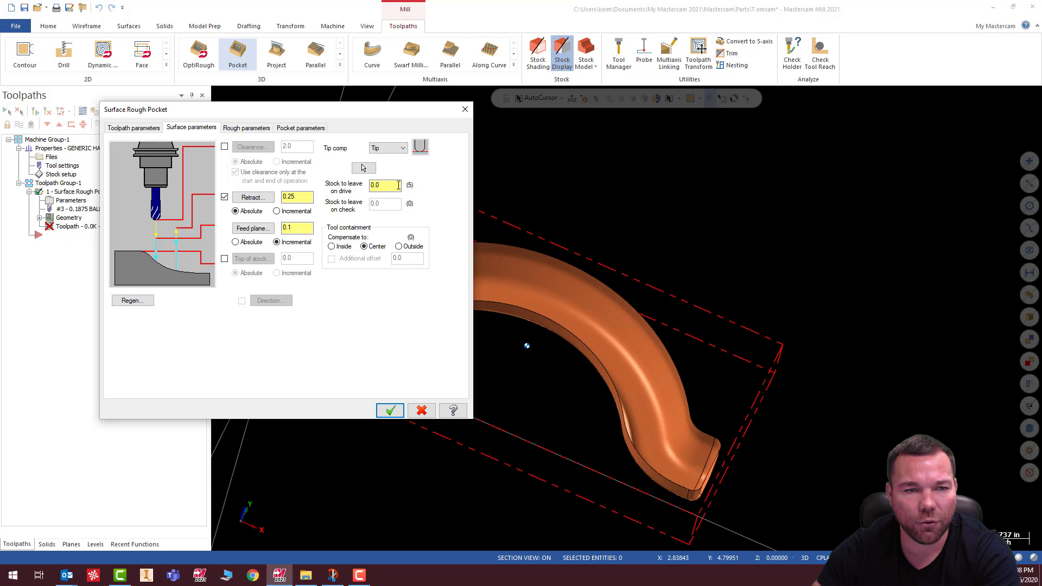
double_click(398, 185)
text(.01)
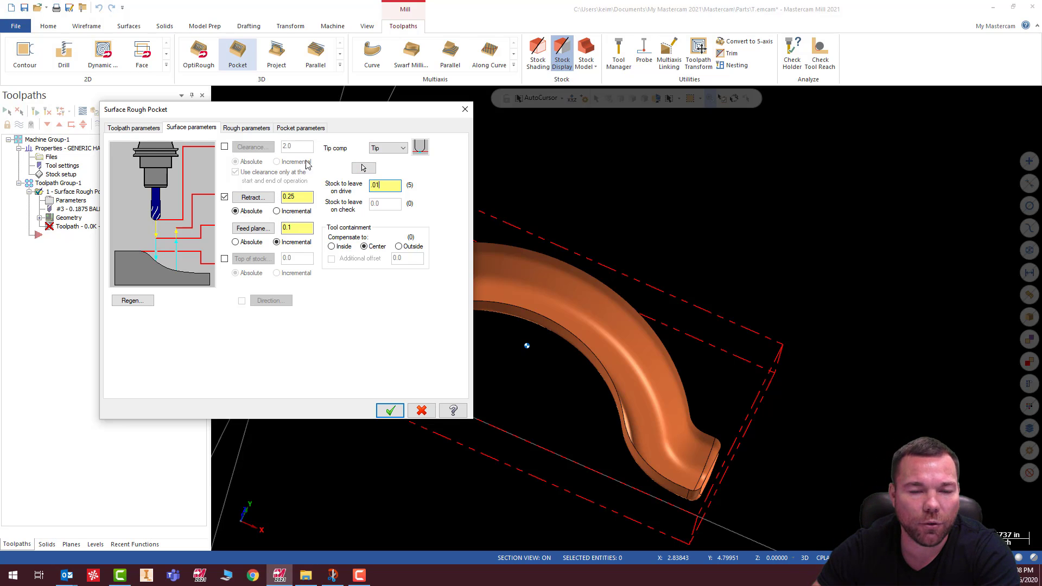
Use Constant Overlap Spiral cutting with a 45% stepover and no finish passes, and generate the rough pocket toolpath.
click(247, 128)
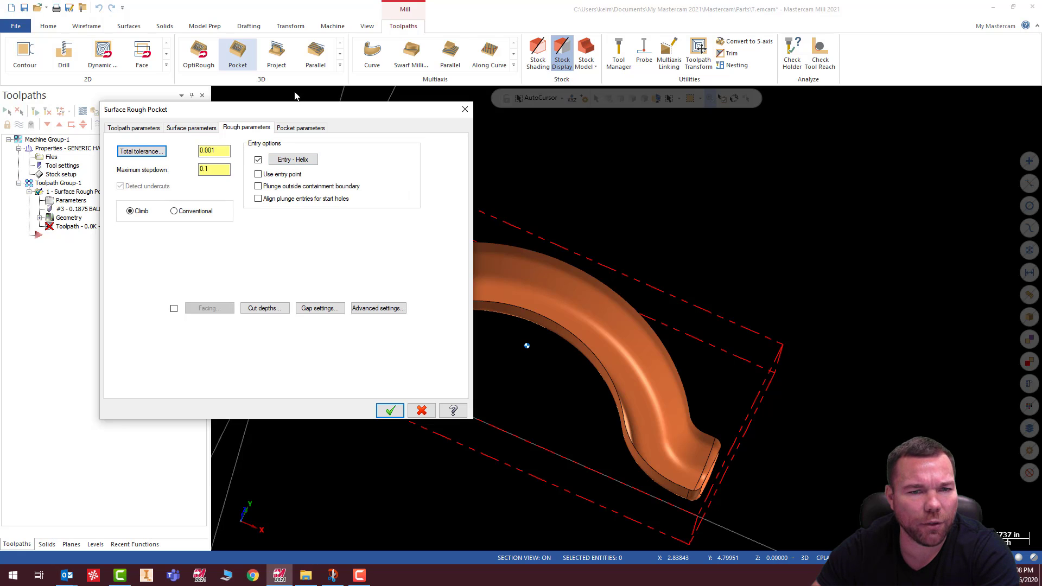
click(300, 128)
click(174, 169)
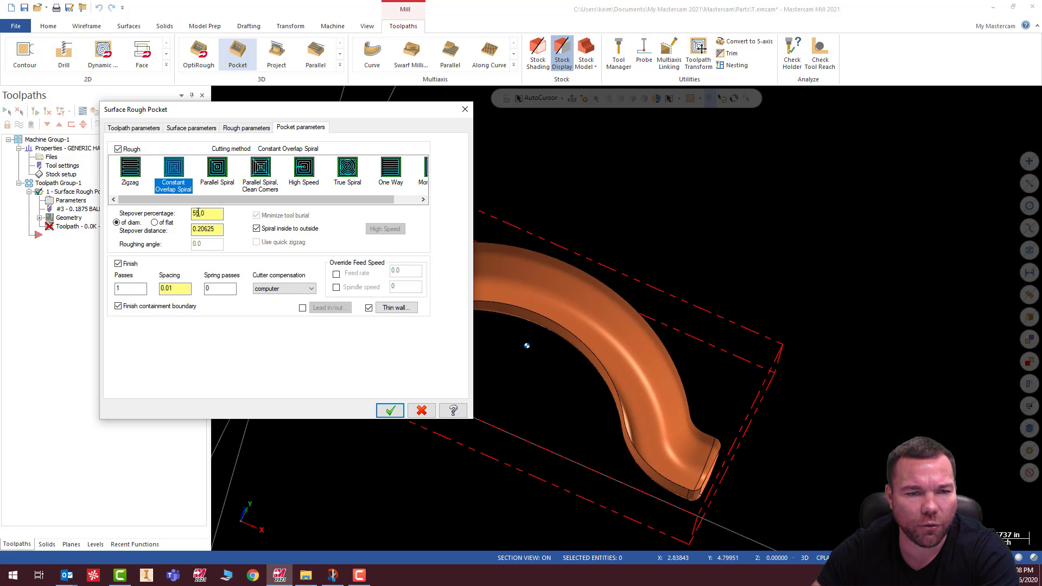
text(45.)
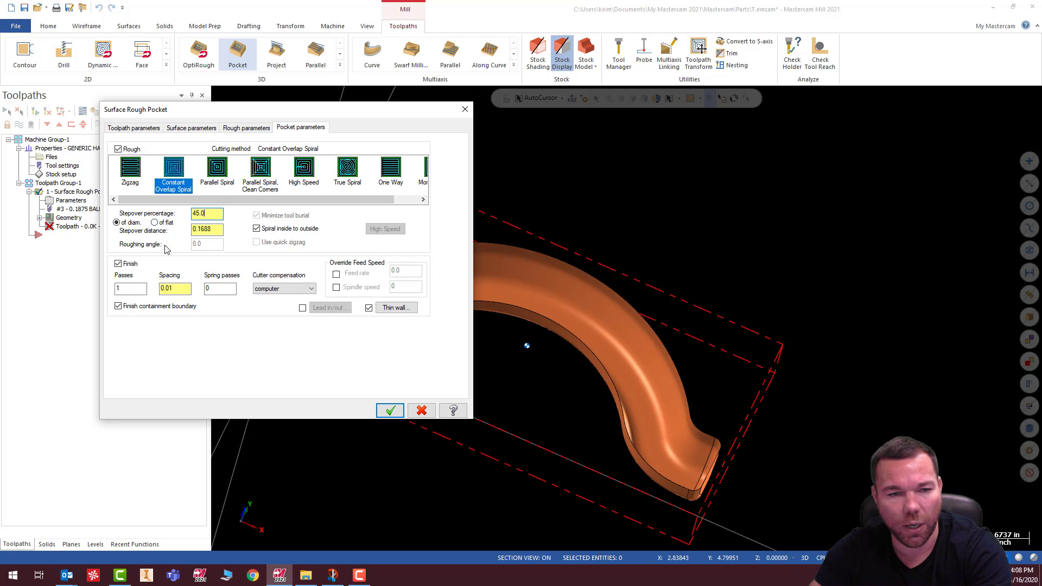
click(118, 265)
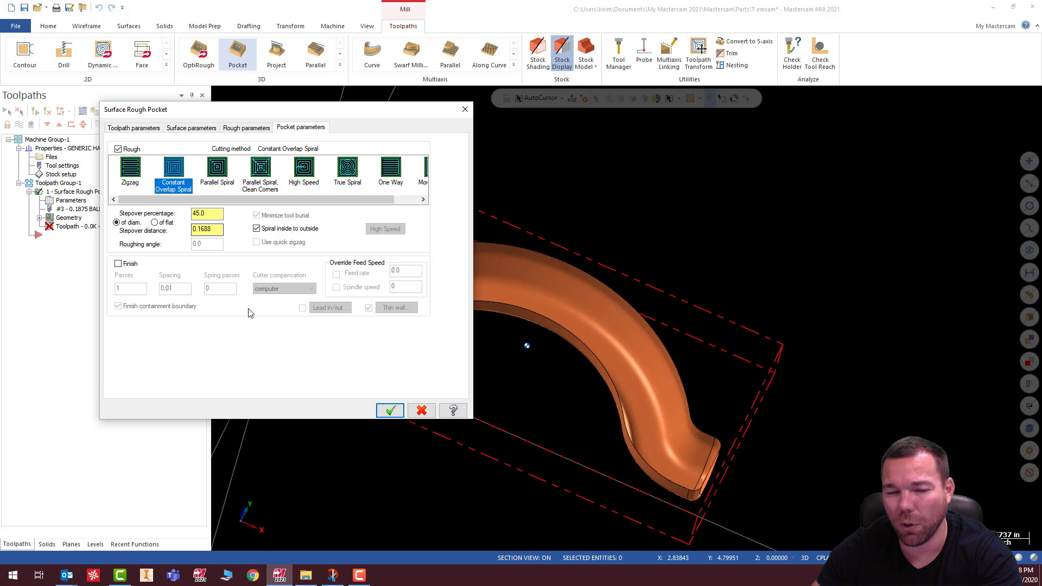
click(391, 411)
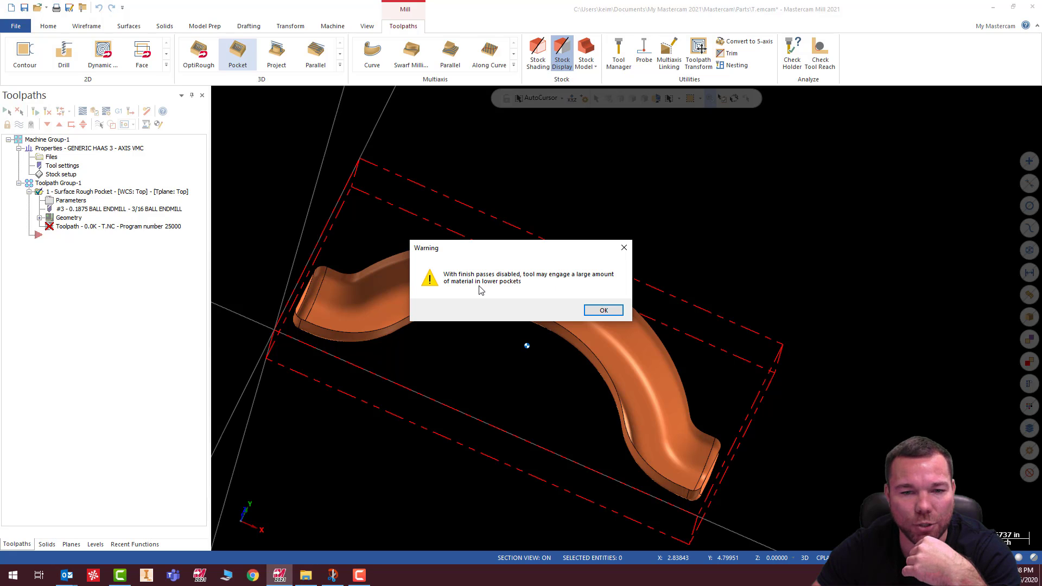
click(603, 311)
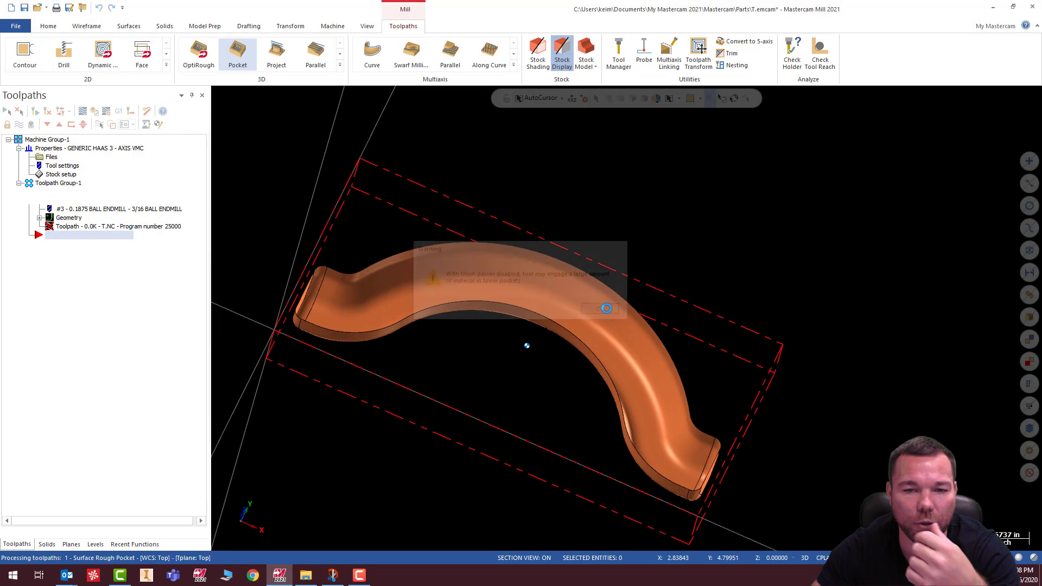
mouse_move(509, 303)
middle_down()
mouse_move(527, 296)
mouse_move(495, 267)
mouse_move(494, 333)
mouse_move(530, 258)
mouse_move(521, 299)
mouse_move(535, 282)
mouse_move(540, 301)
mouse_move(540, 289)
middle_up()
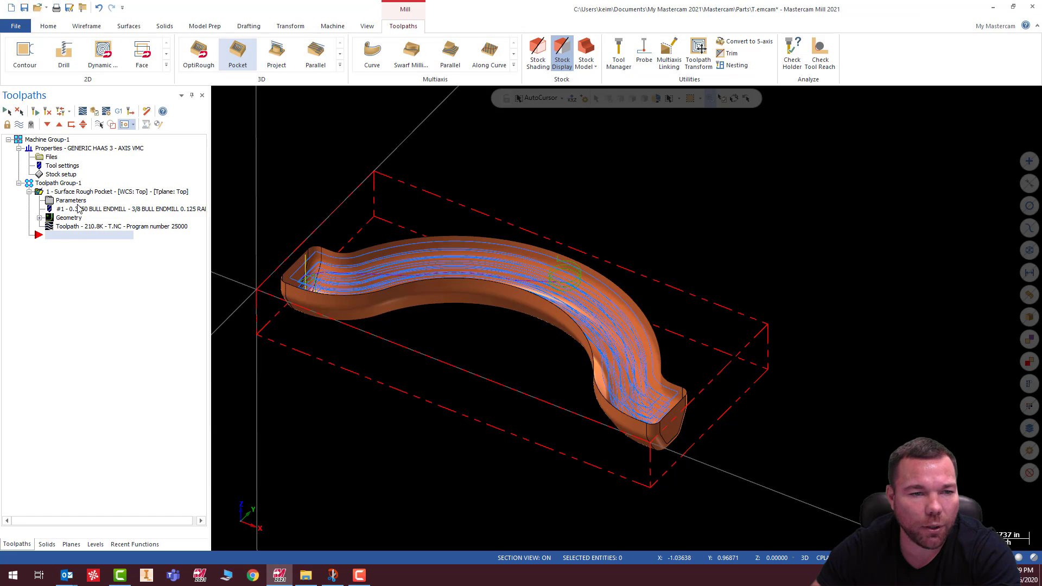
Start a Waterline finishing toolpath with all the slot surfaces as machining geometry and 0 wall and floor stock.
click(340, 64)
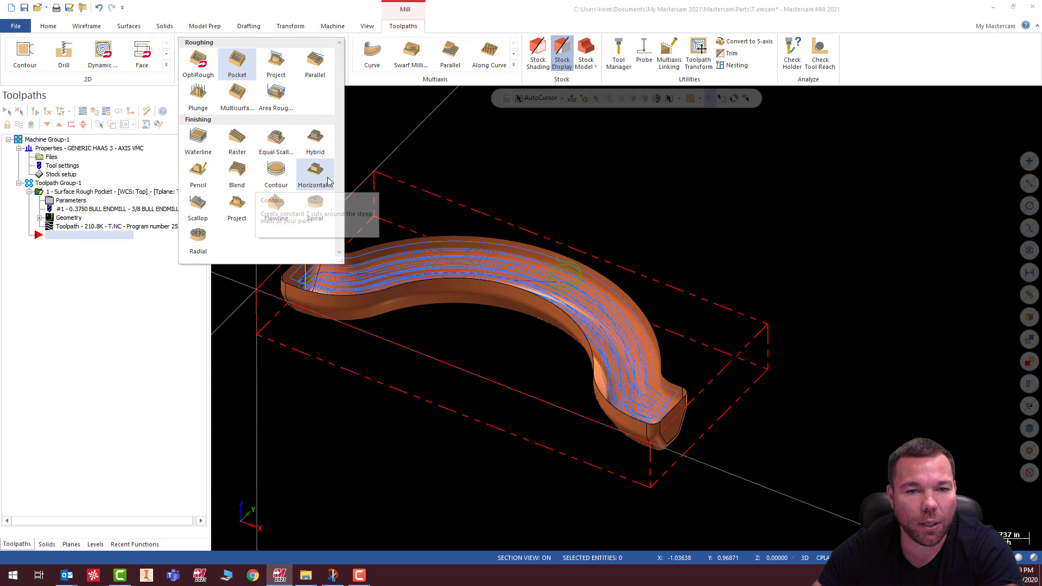
click(198, 138)
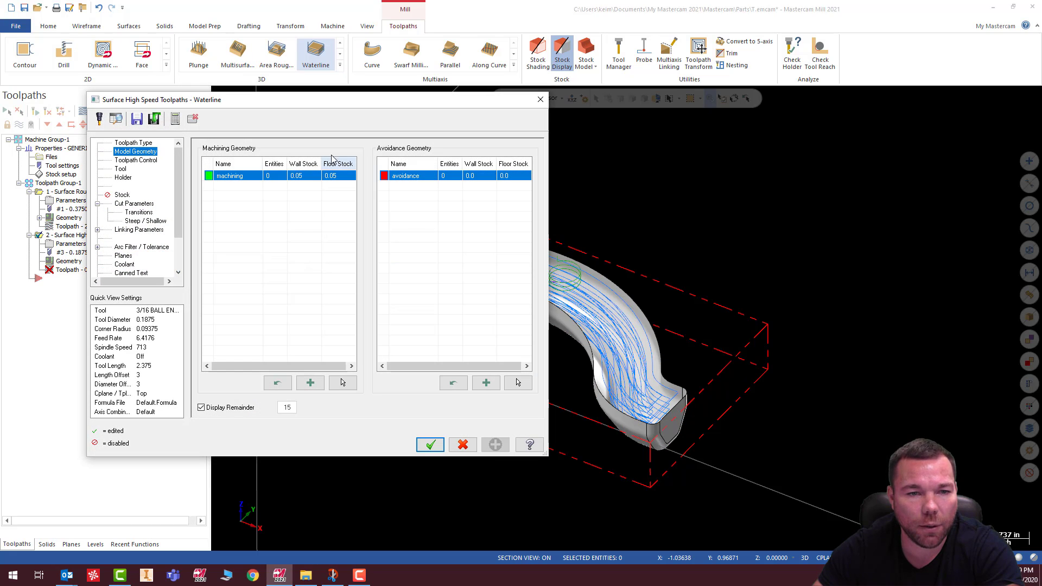
text(0)
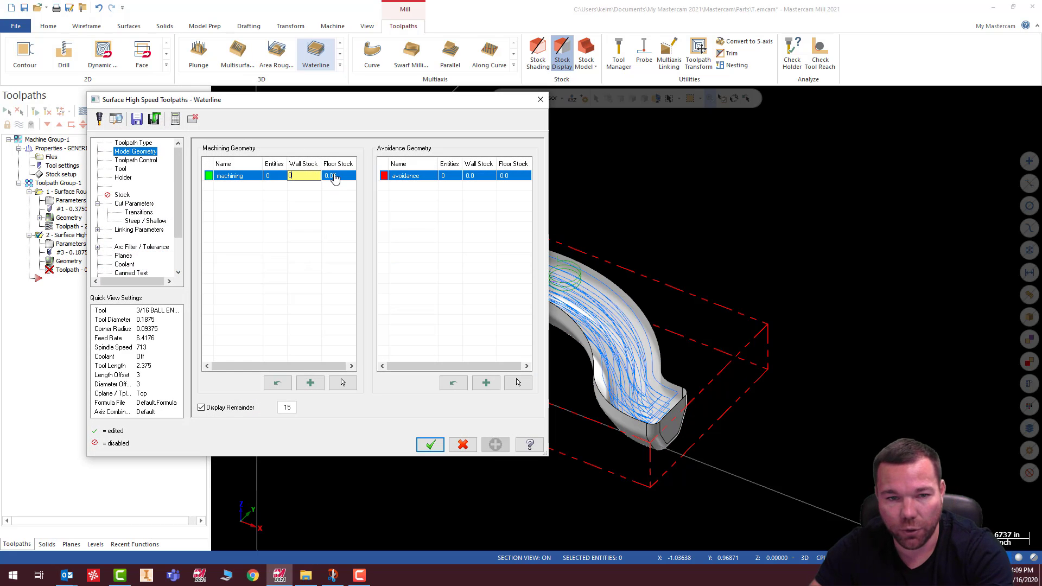
click(335, 178)
text(0)
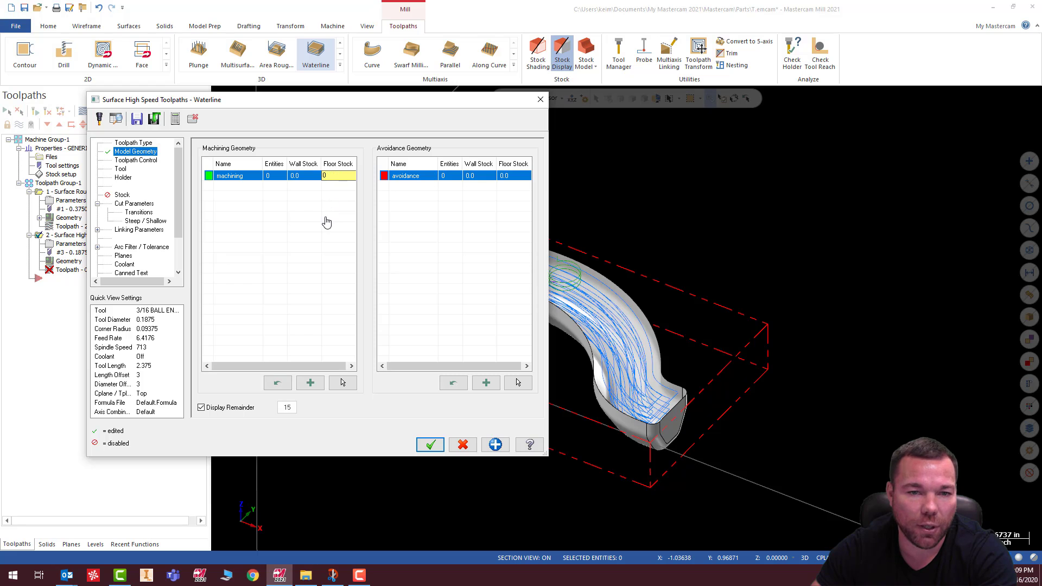
key(Return)
click(342, 383)
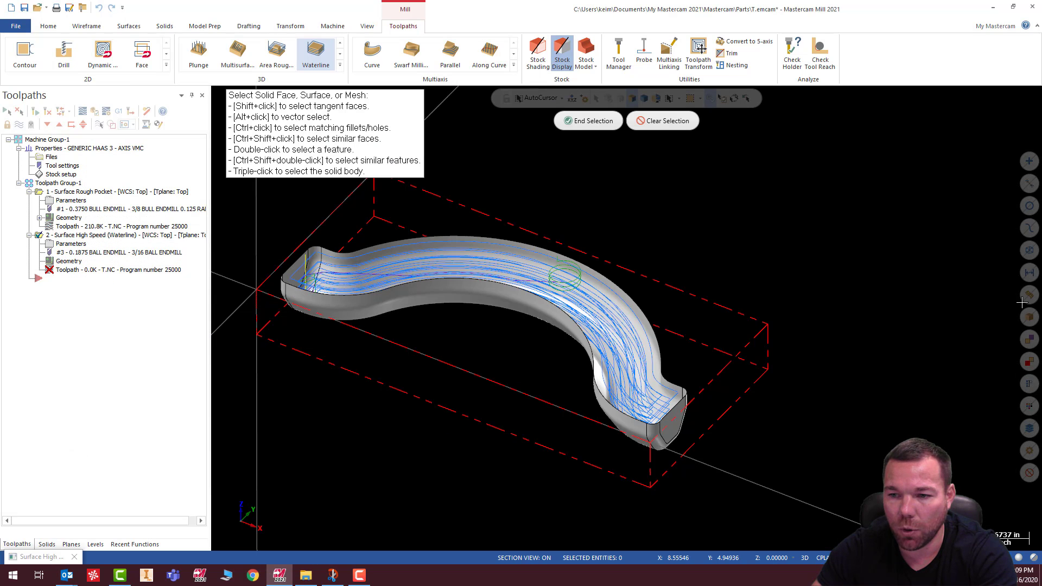
click(588, 120)
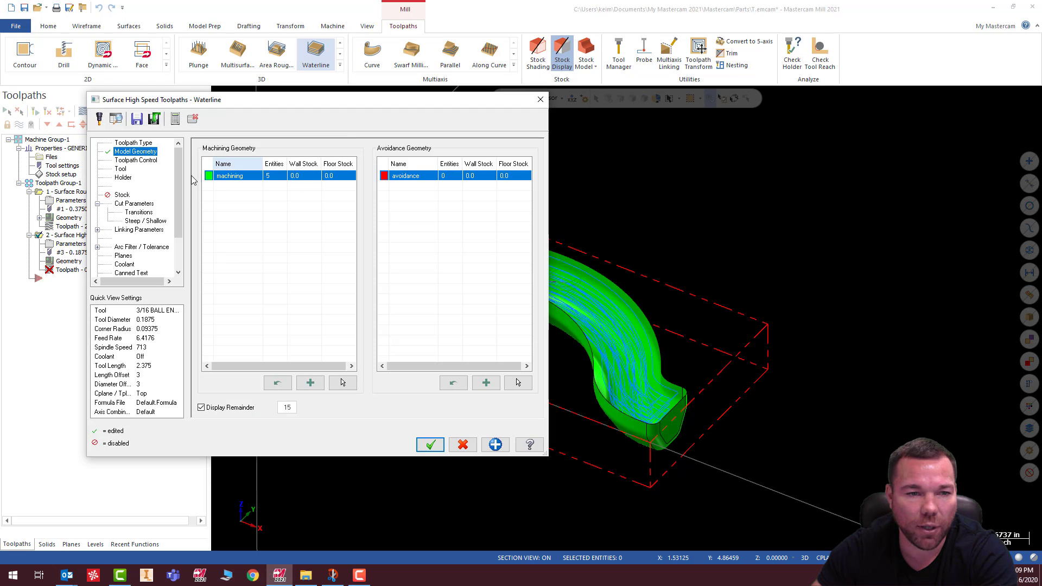
Choose tool 2, the 3/8 BALL ENDMILL, for the Waterline toolpath with feed rate 100.0, spindle speed 12000 and plunge rate 30.0.
click(135, 160)
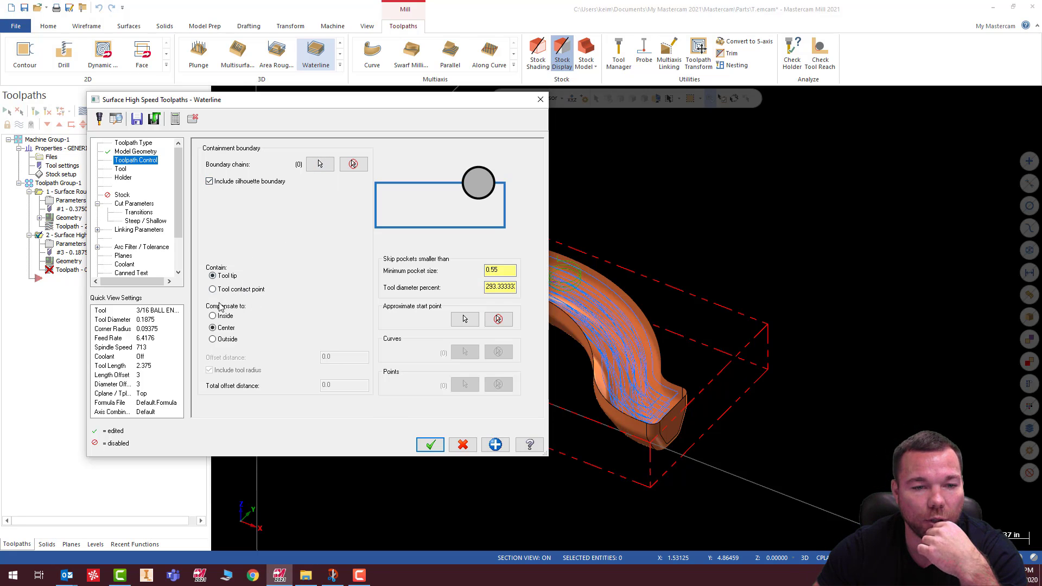
click(120, 169)
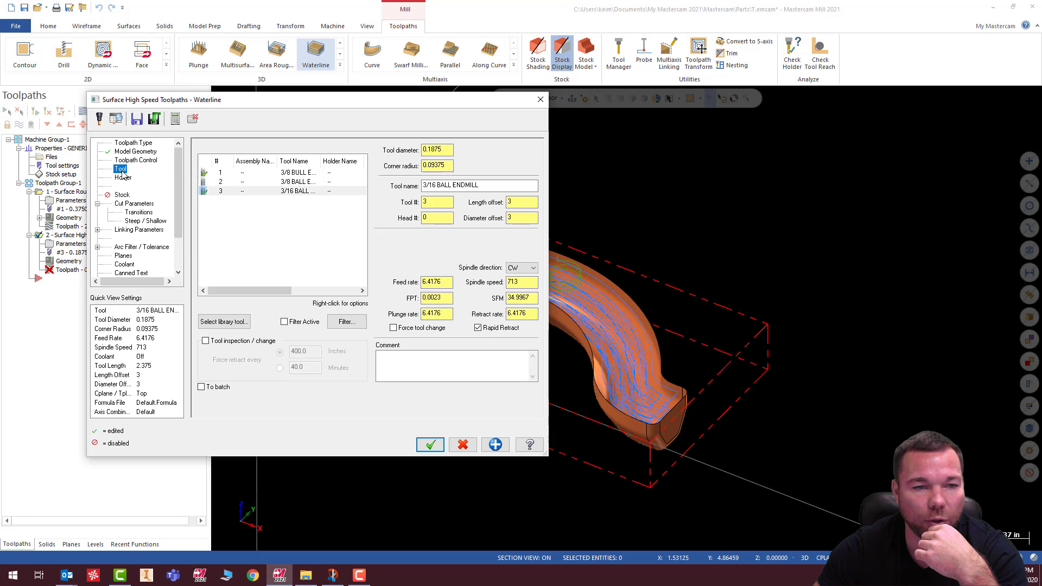
click(298, 183)
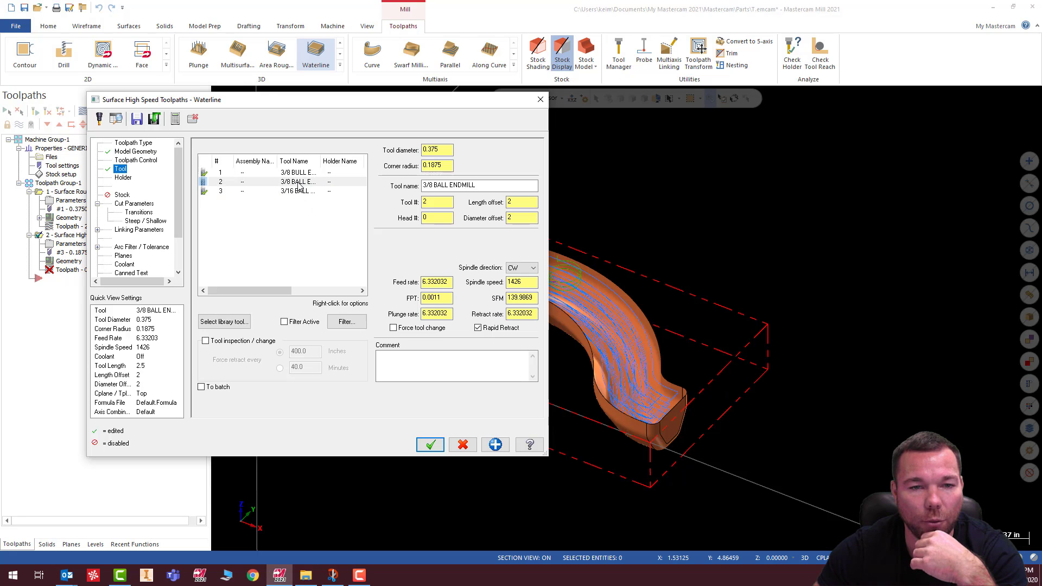
double_click(438, 282)
text(100)
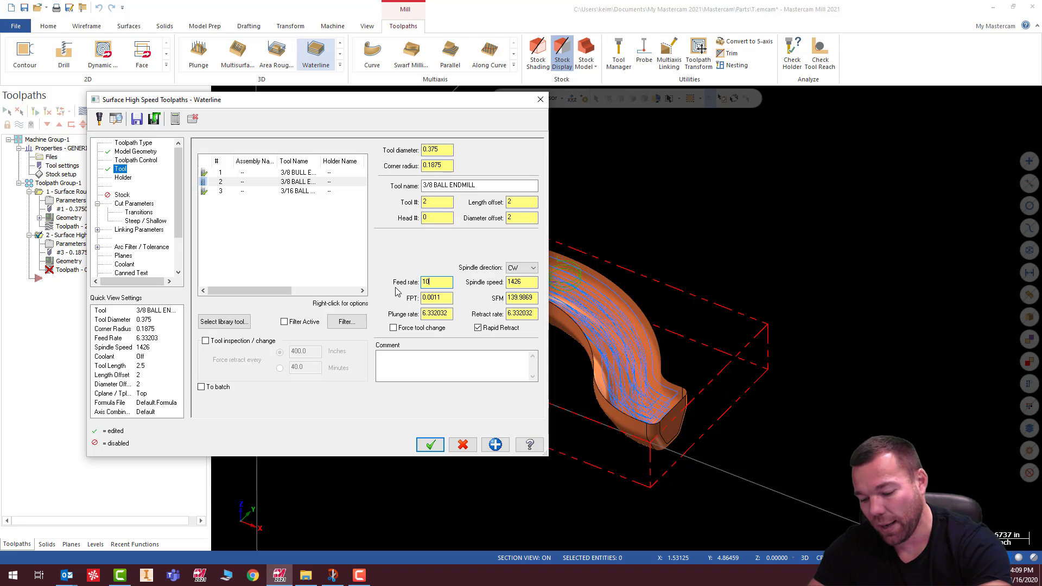
key(Tab)
text(12)
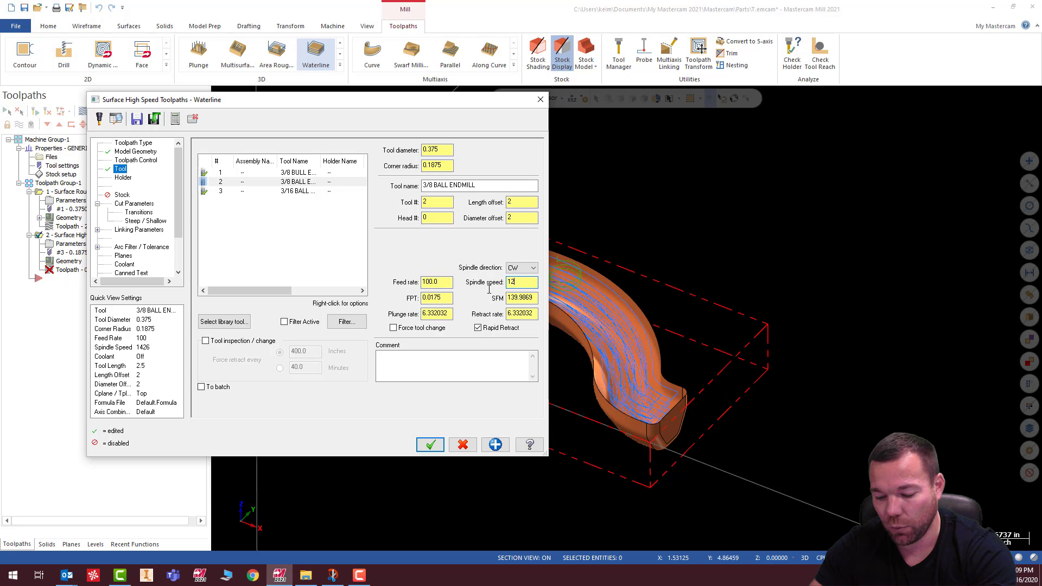
text(000)
drag(448, 314, 398, 321)
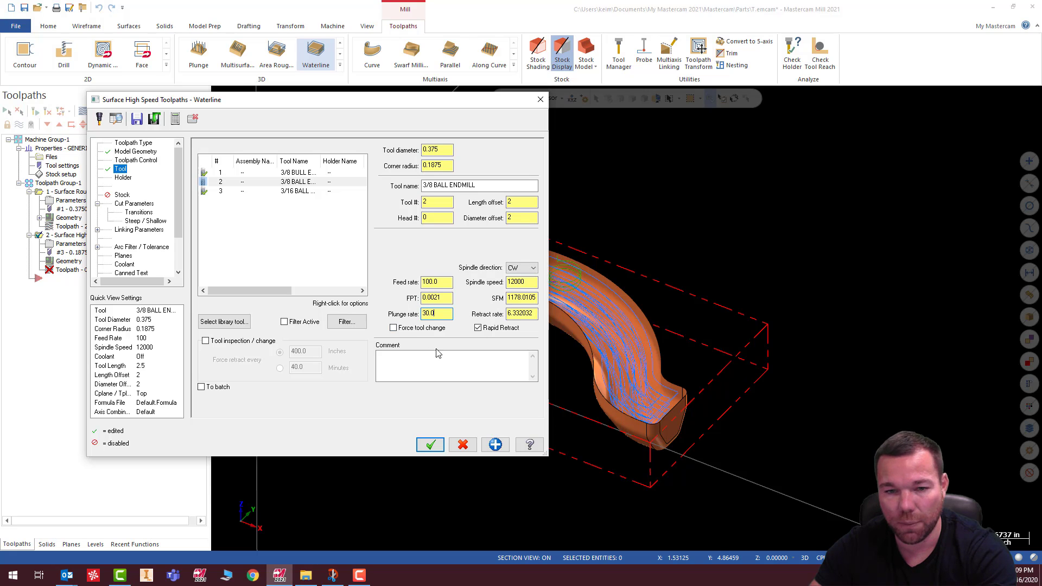
Set the Waterline stepdown to .01 and review the transition and steep/shallow settings.
click(134, 204)
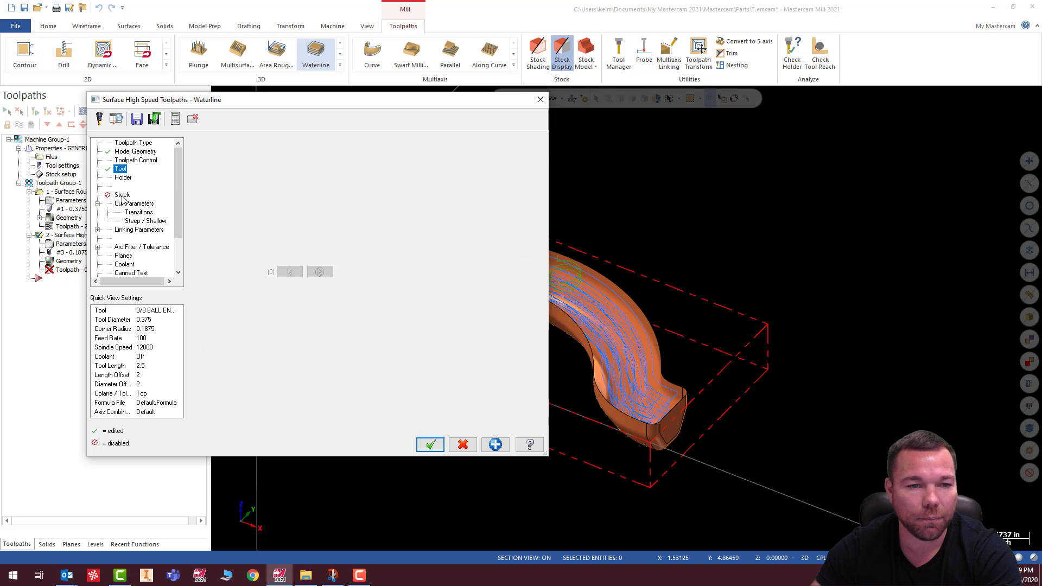
drag(338, 255, 302, 262)
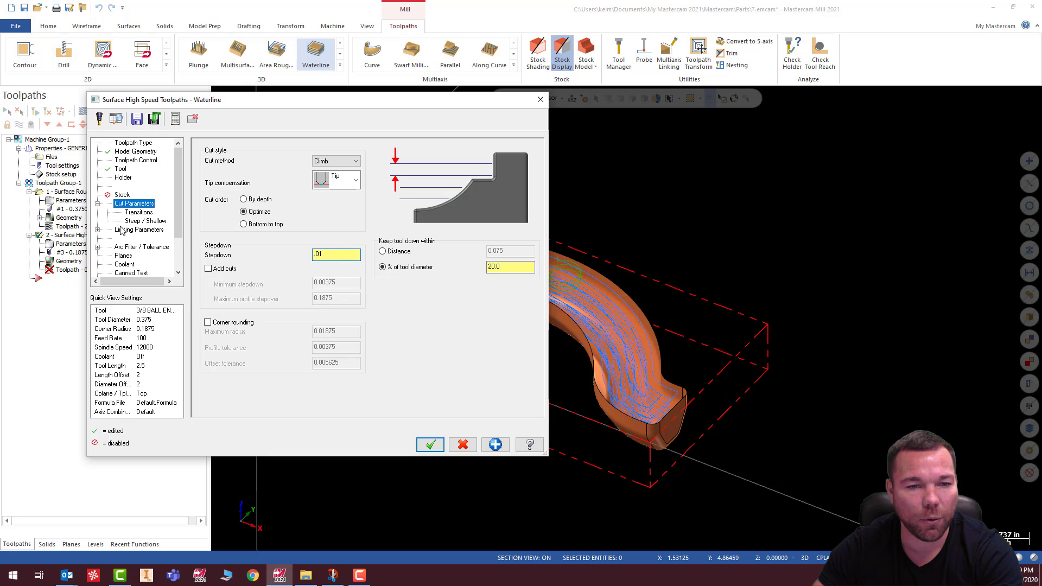
click(136, 212)
click(133, 220)
click(131, 230)
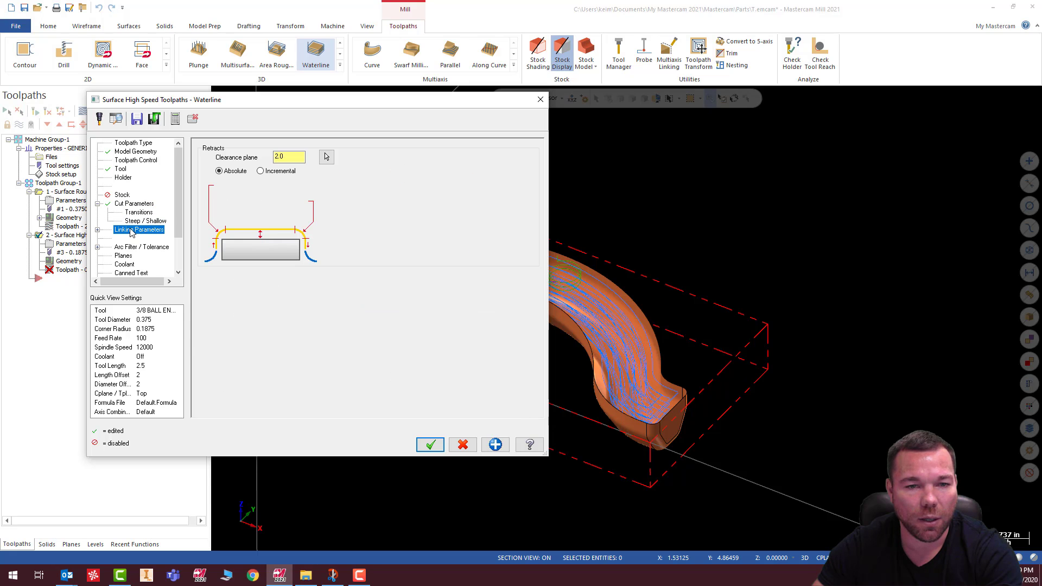
click(142, 222)
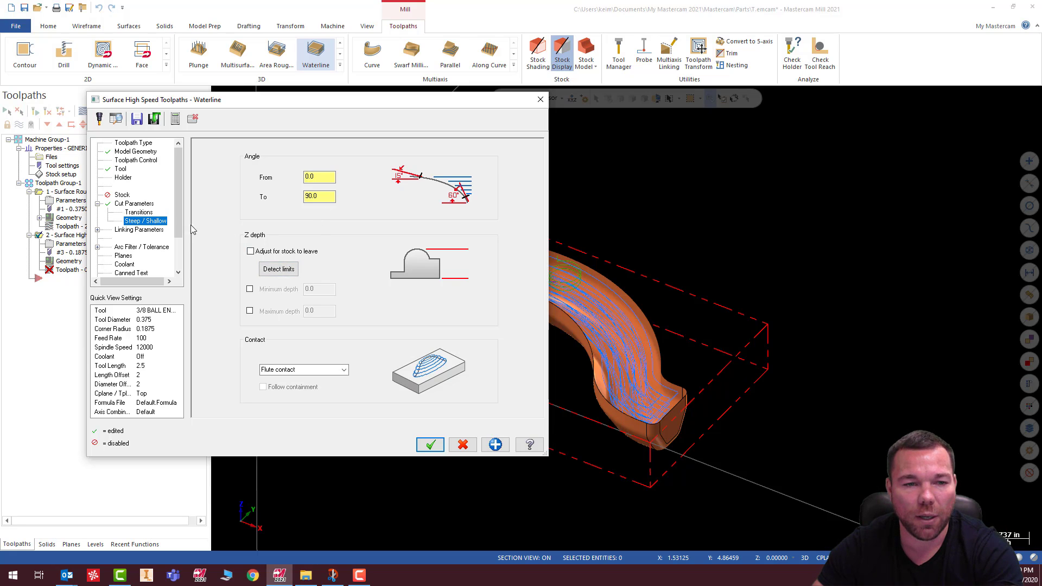
Set the Waterline clearance plane to an absolute 1.0 and generate the toolpath.
click(126, 230)
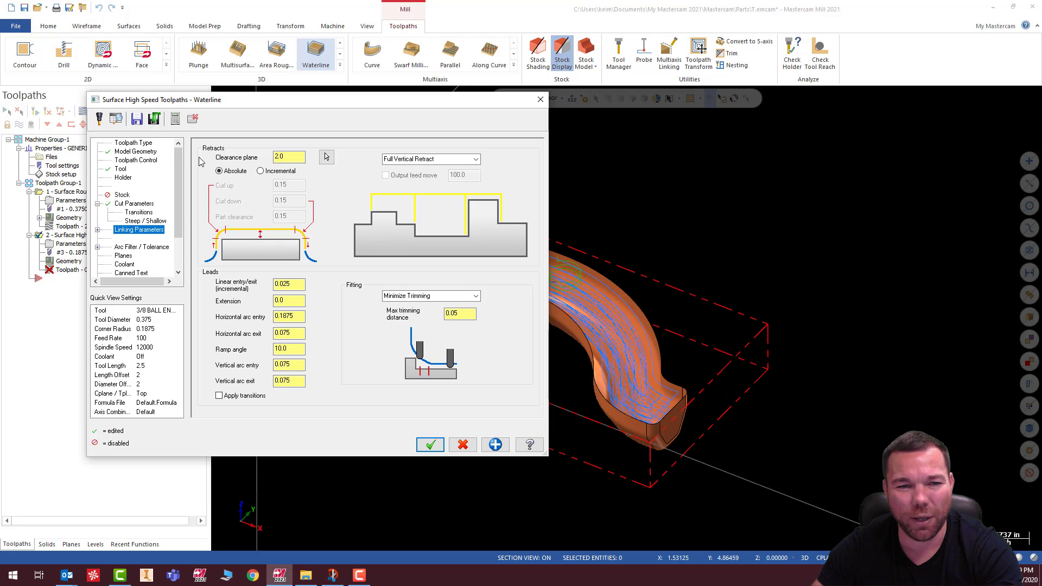
double_click(278, 157)
text(1.0)
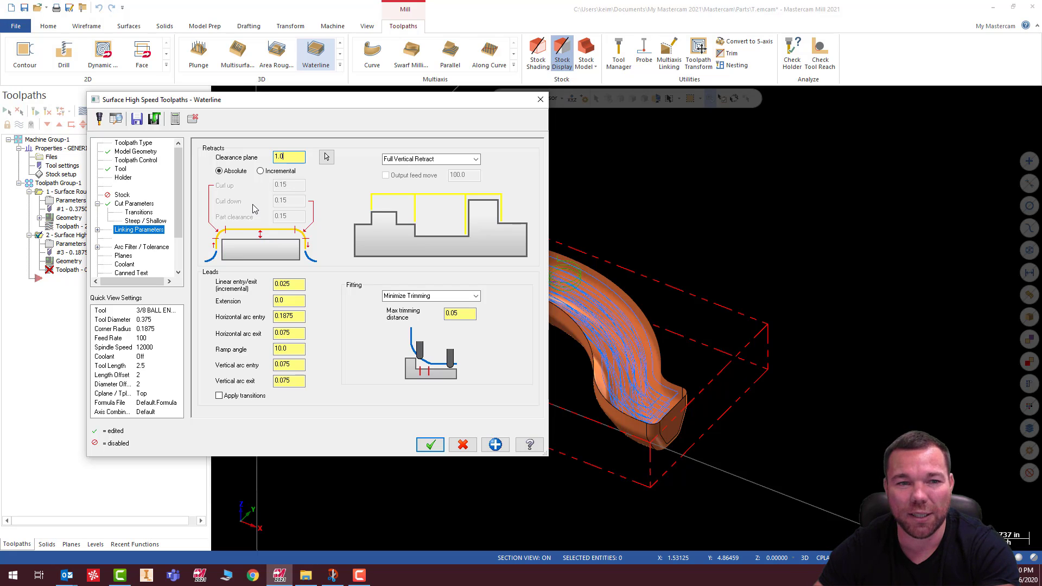
click(125, 248)
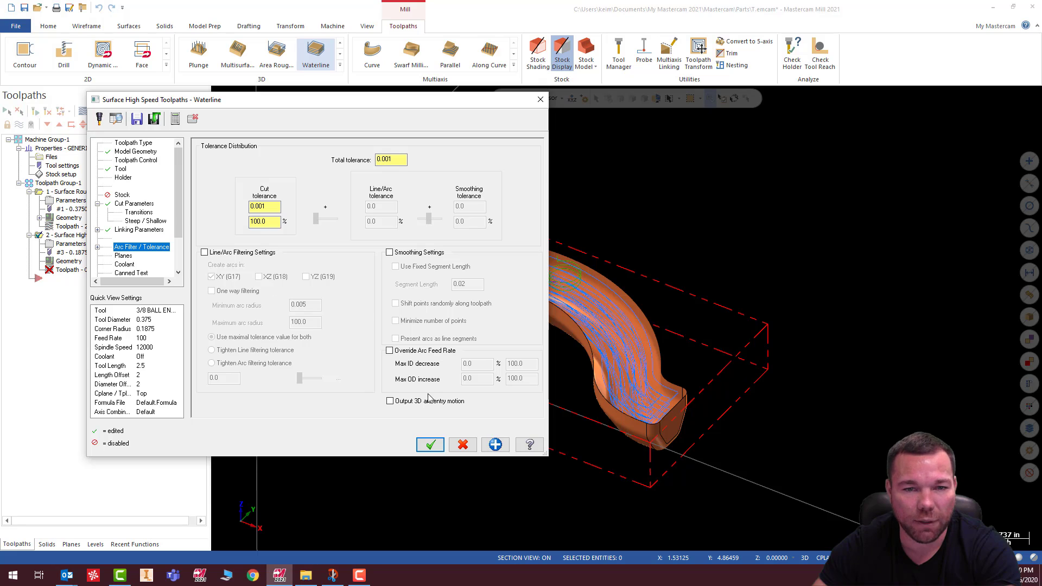
click(437, 446)
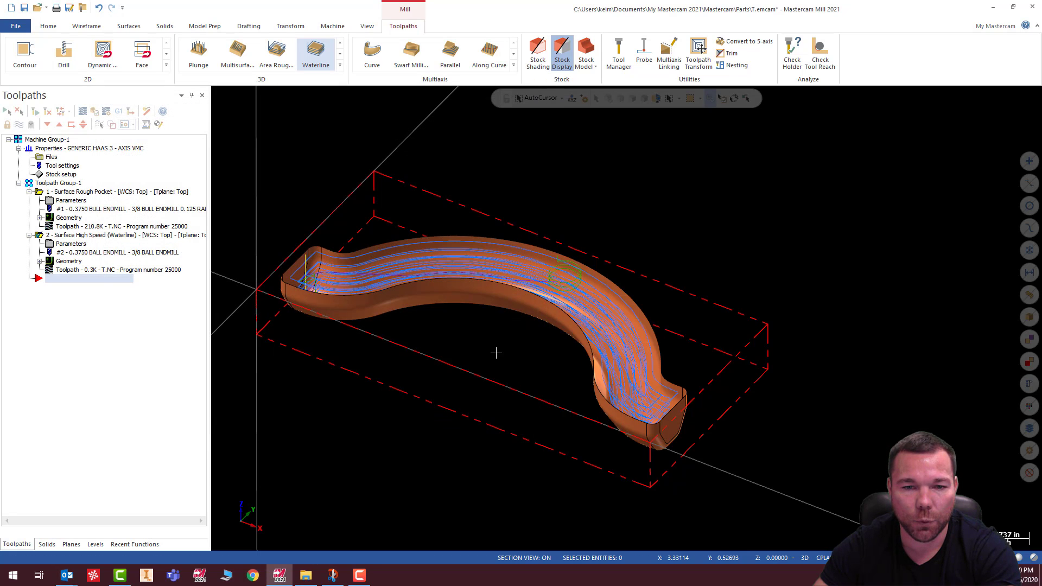
Select all operations in the machine group and regenerate their toolpaths.
mouse_move(485, 296)
middle_down()
mouse_move(490, 275)
mouse_move(477, 337)
mouse_move(488, 279)
middle_up()
click(7, 111)
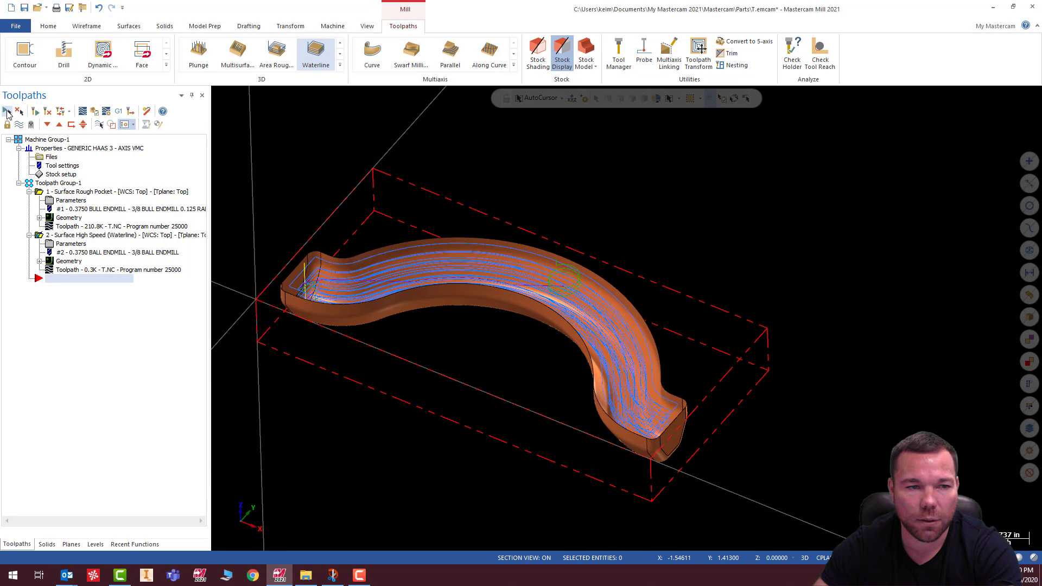
click(35, 112)
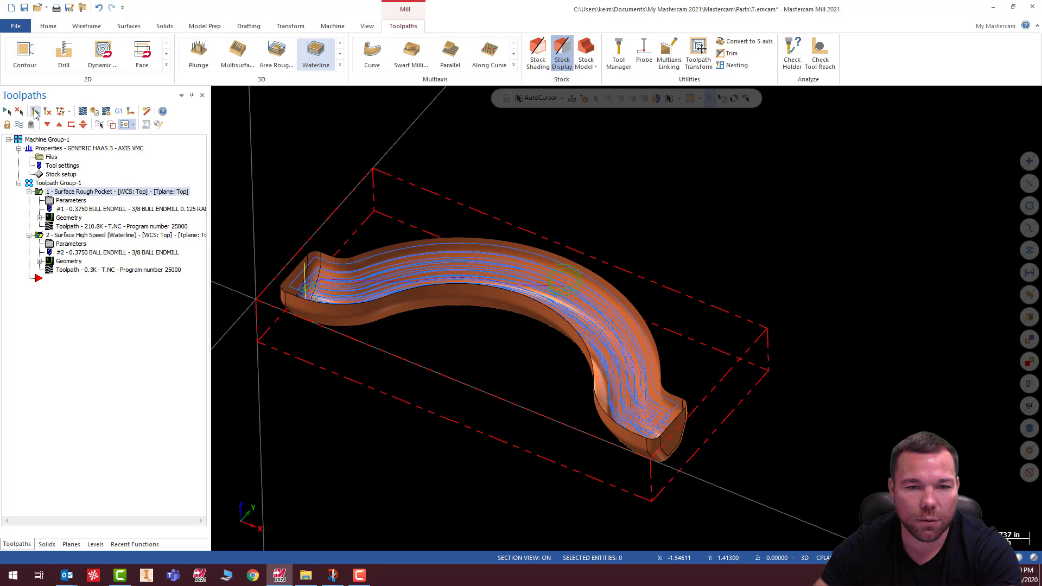
Run the cutting verification of the selected toolpaths on the stock, inspect the machined slot and close the simulation.
click(95, 111)
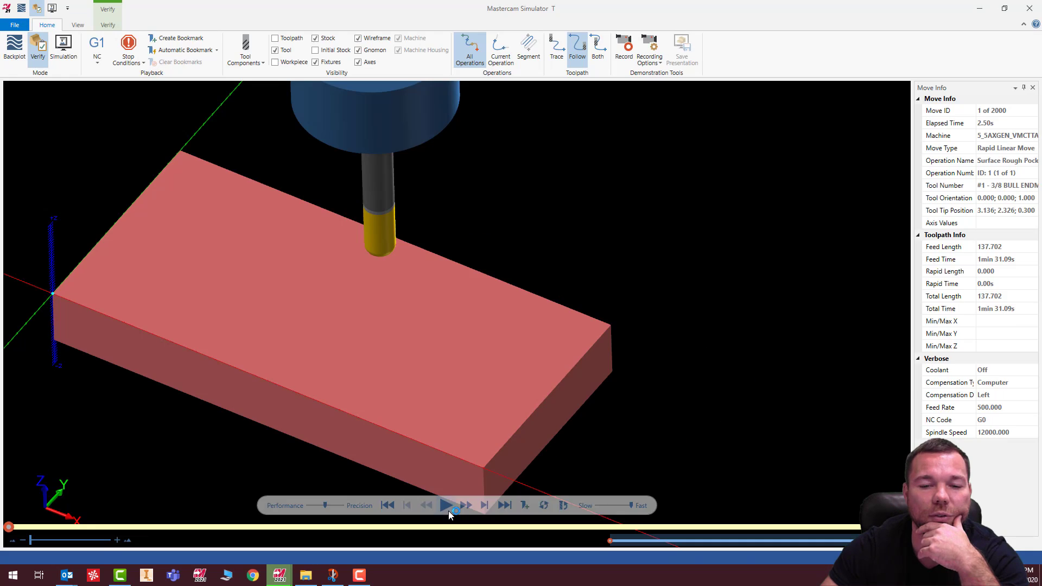
click(447, 507)
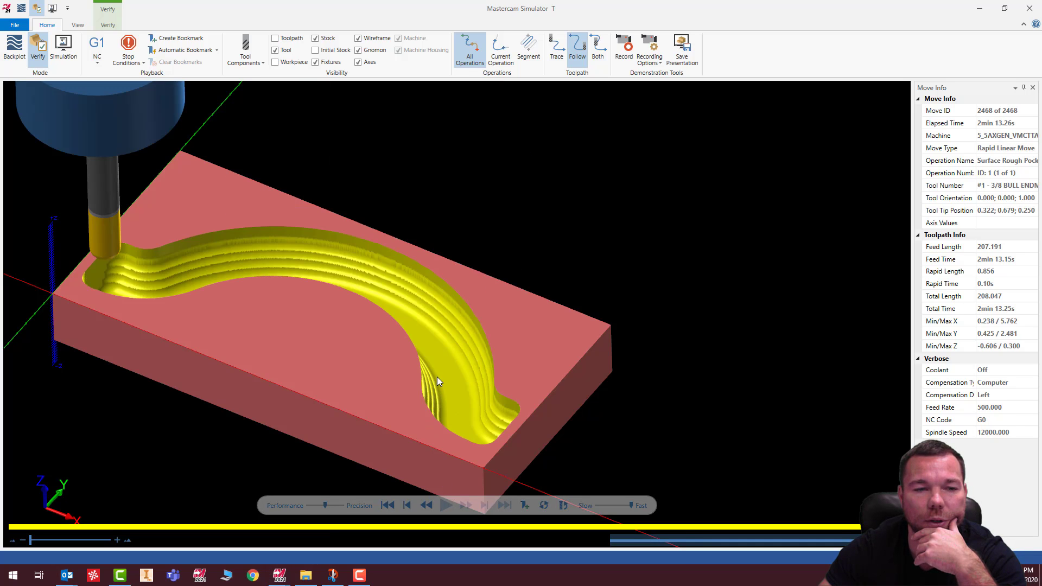
middle_drag(451, 340, 485, 332)
click(1031, 7)
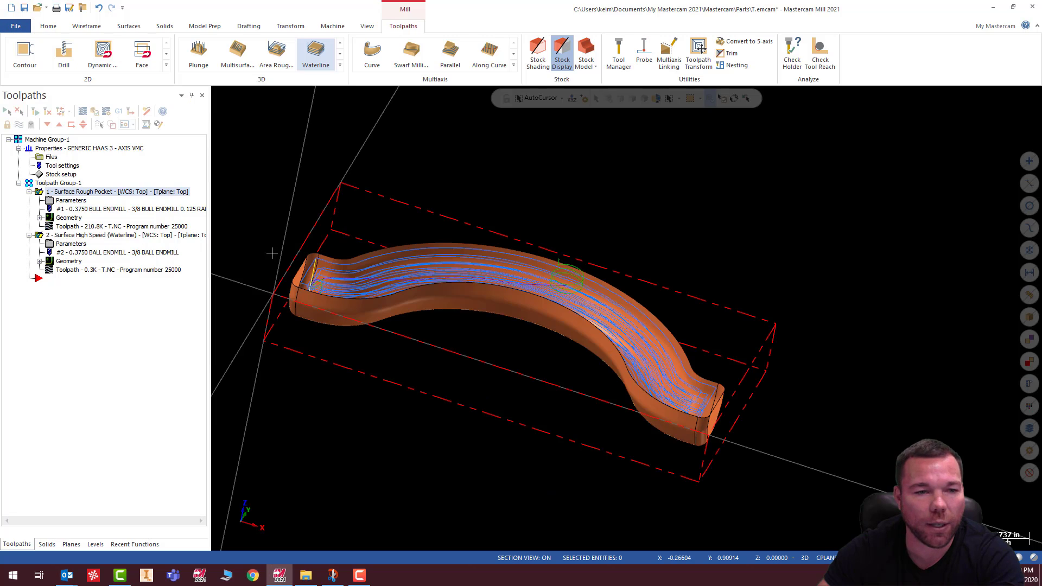
click(73, 237)
key(Delete)
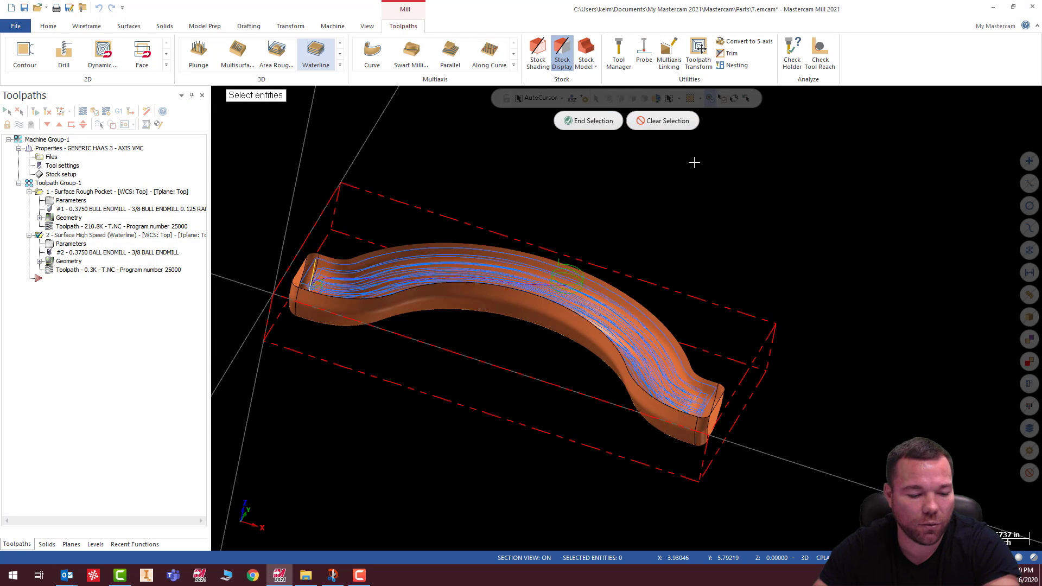
key(Escape)
Review the Waterline operation's model geometry, containment and tool settings, keeping tool 2, the 3/8 BALL ENDMILL, selected.
click(71, 244)
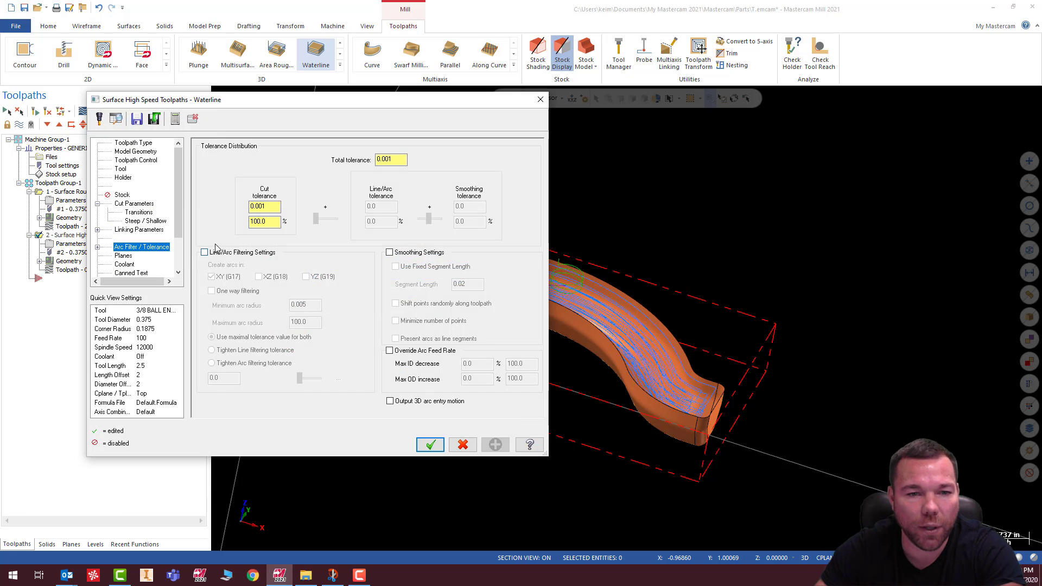
click(131, 152)
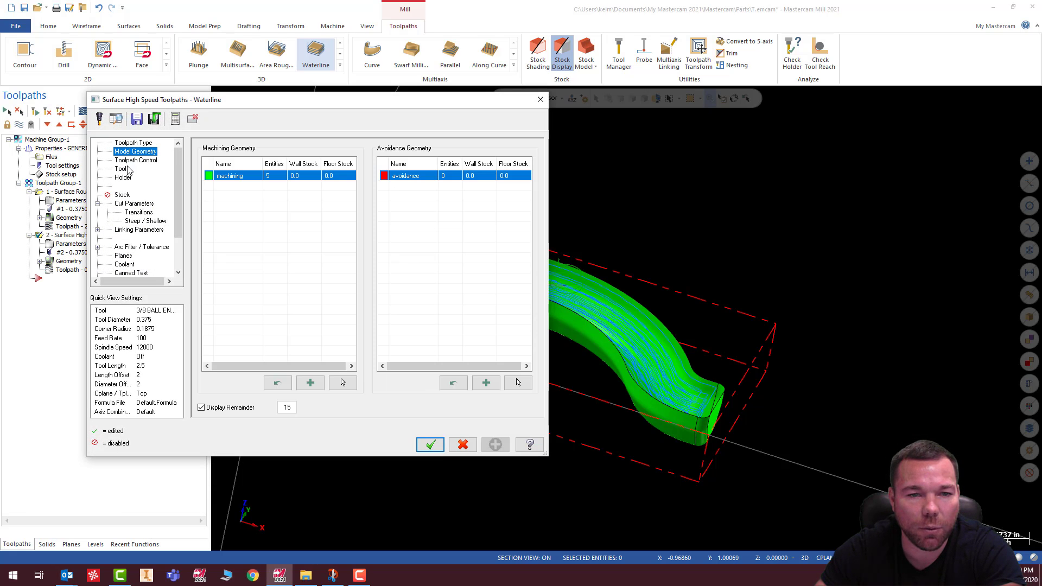
click(130, 161)
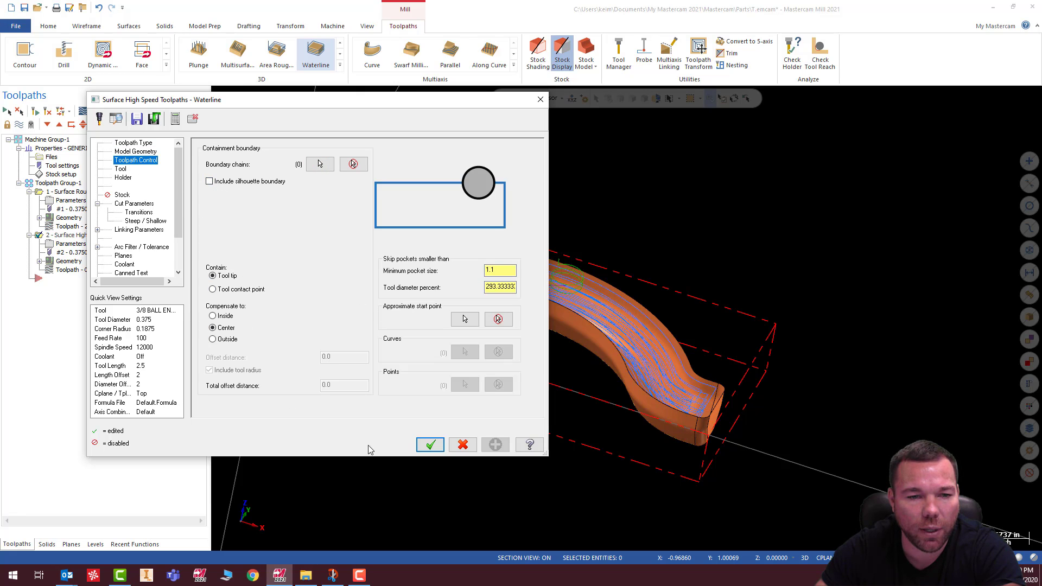
click(120, 168)
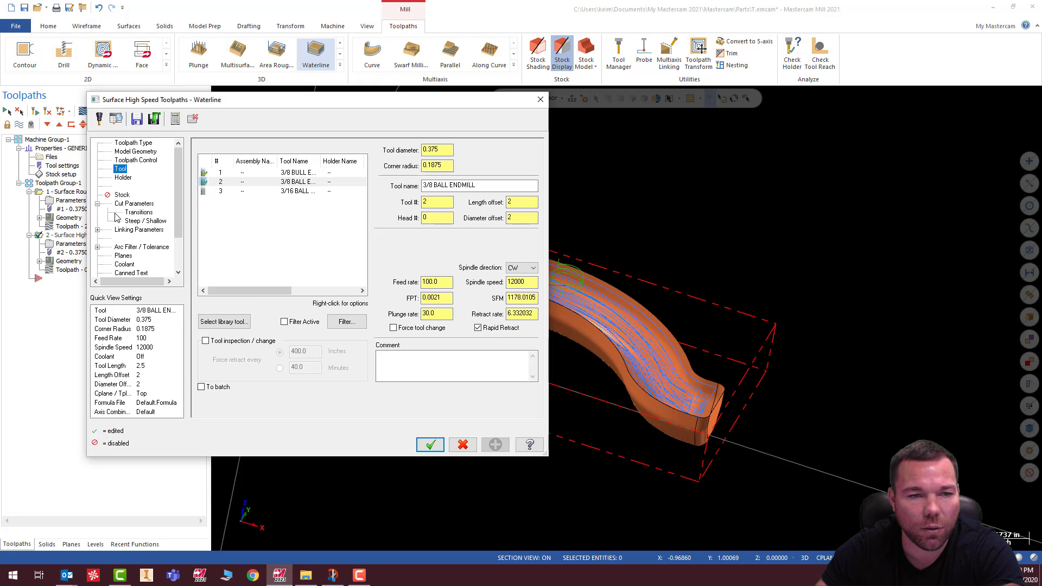
drag(321, 161, 366, 163)
click(269, 182)
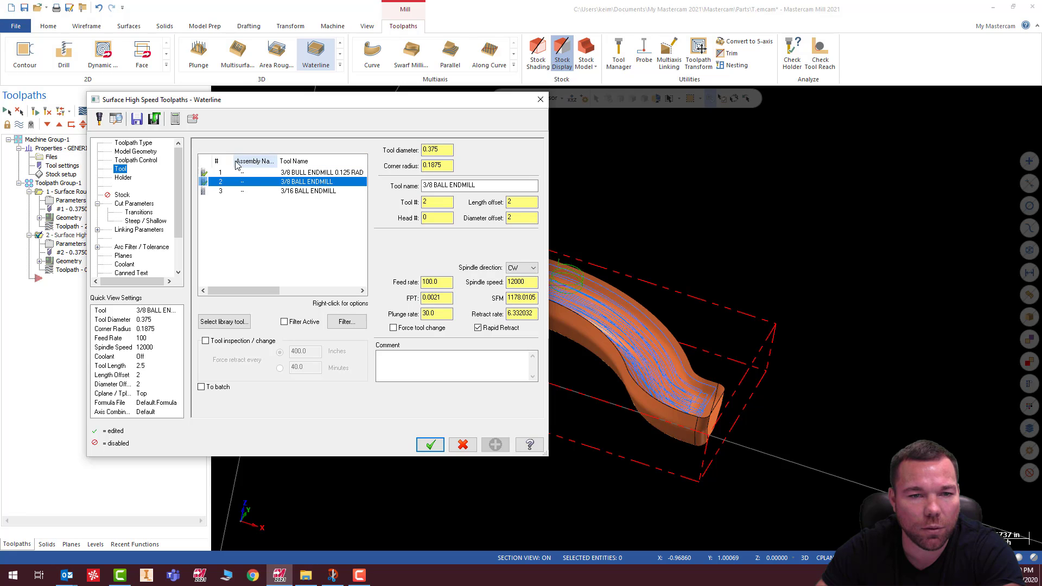
Detect the Z depth limits in the Waterline's steep/shallow settings, accept the parameters and regenerate the toolpath.
click(125, 205)
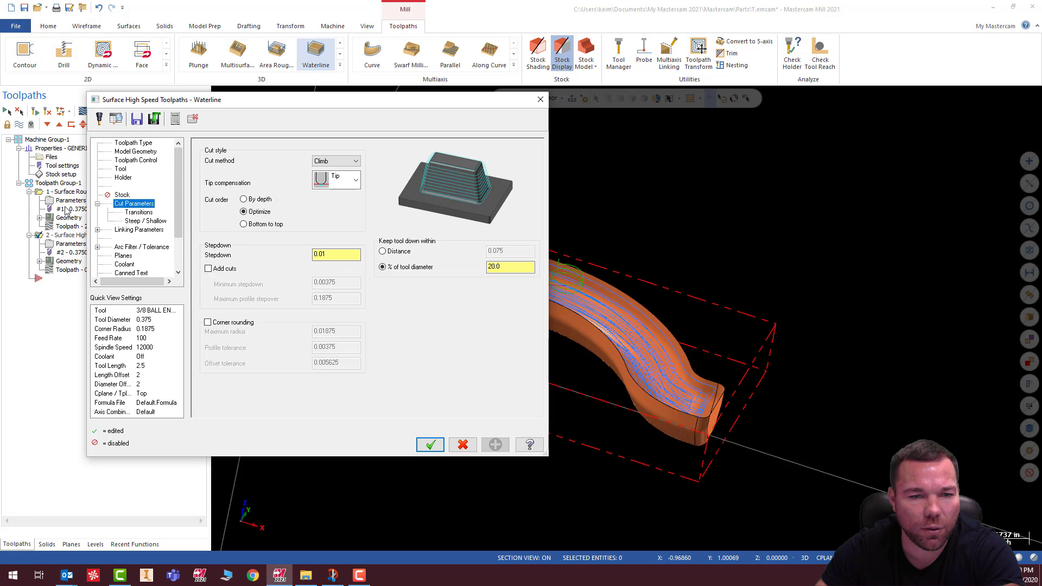
click(134, 213)
click(137, 221)
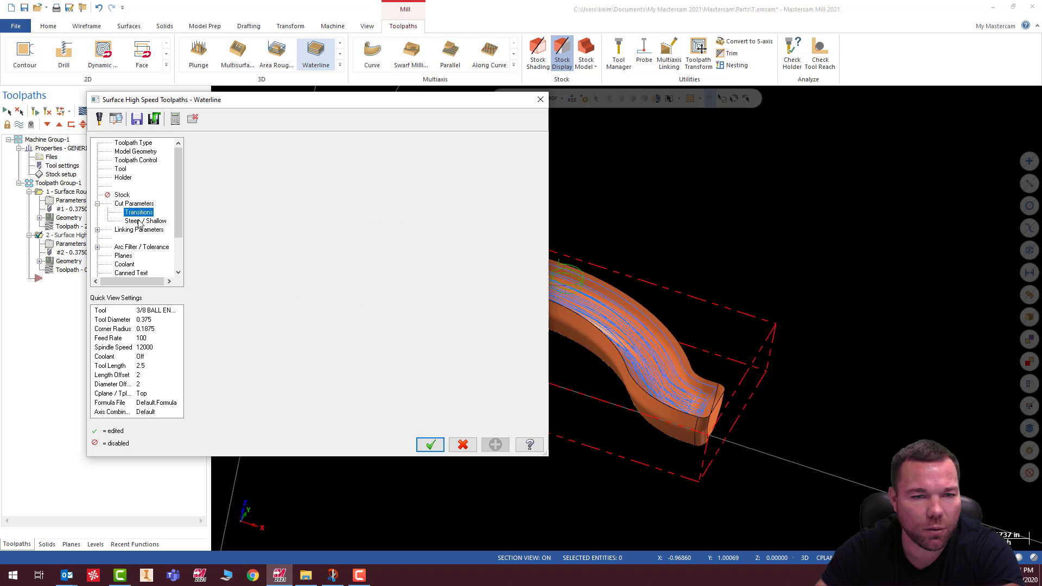
click(130, 232)
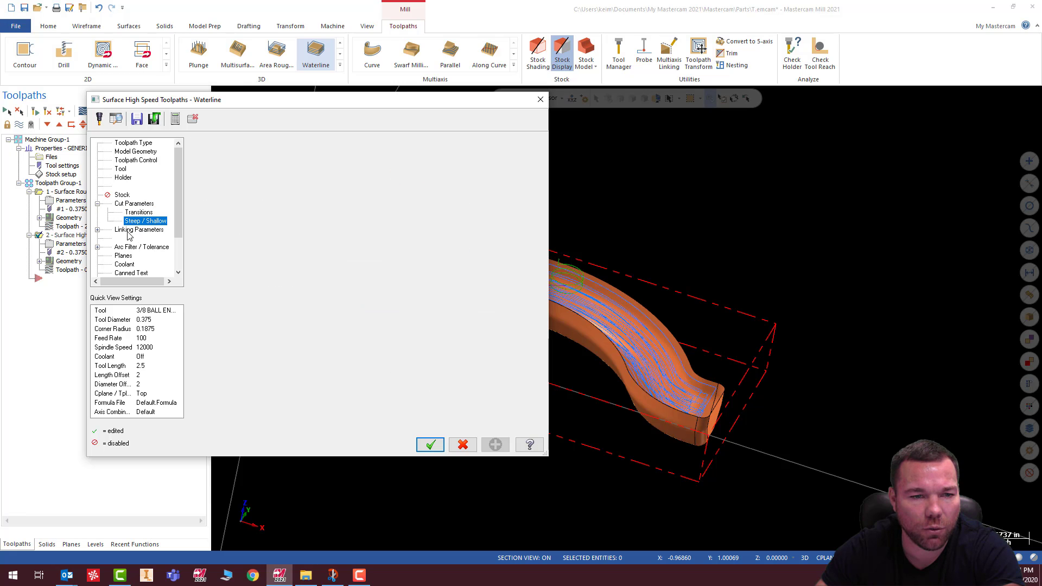
click(143, 223)
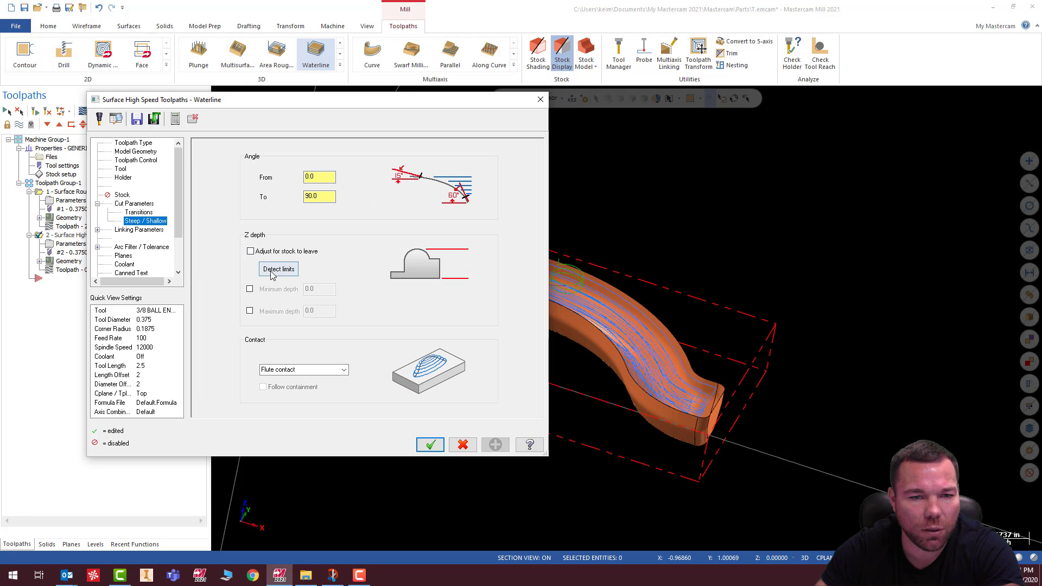
click(272, 274)
click(138, 230)
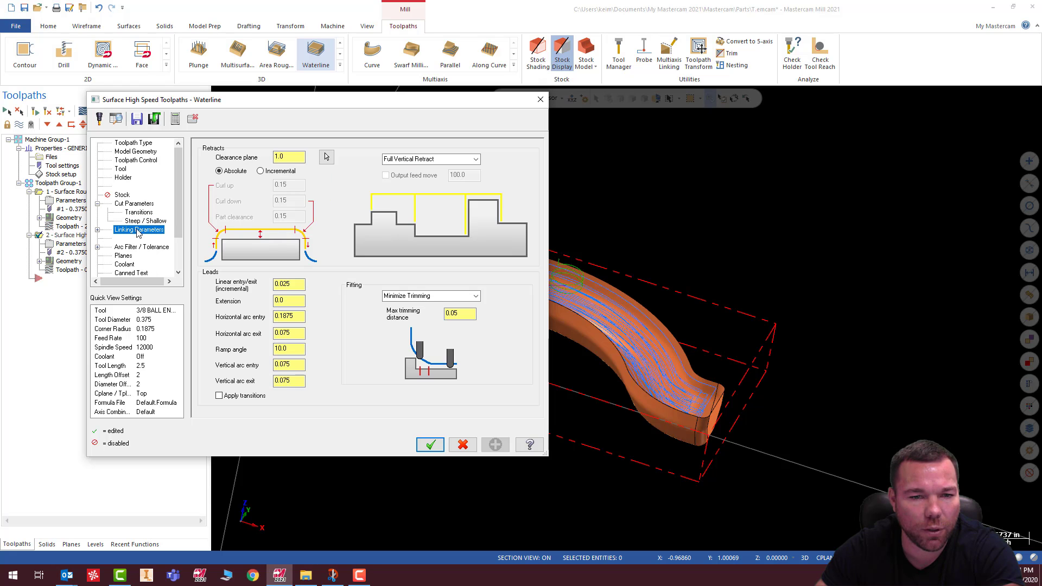
click(431, 445)
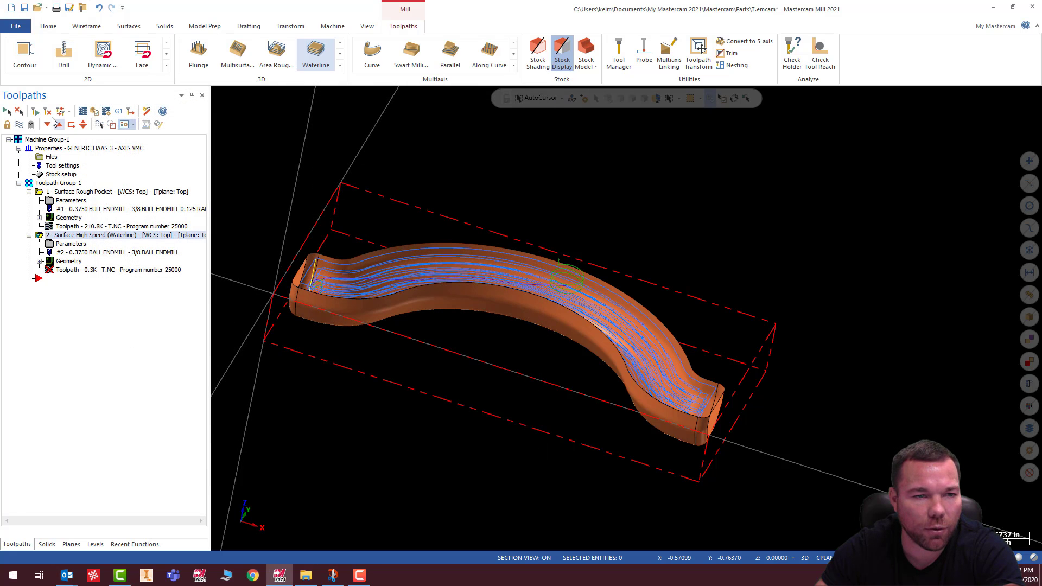
click(39, 112)
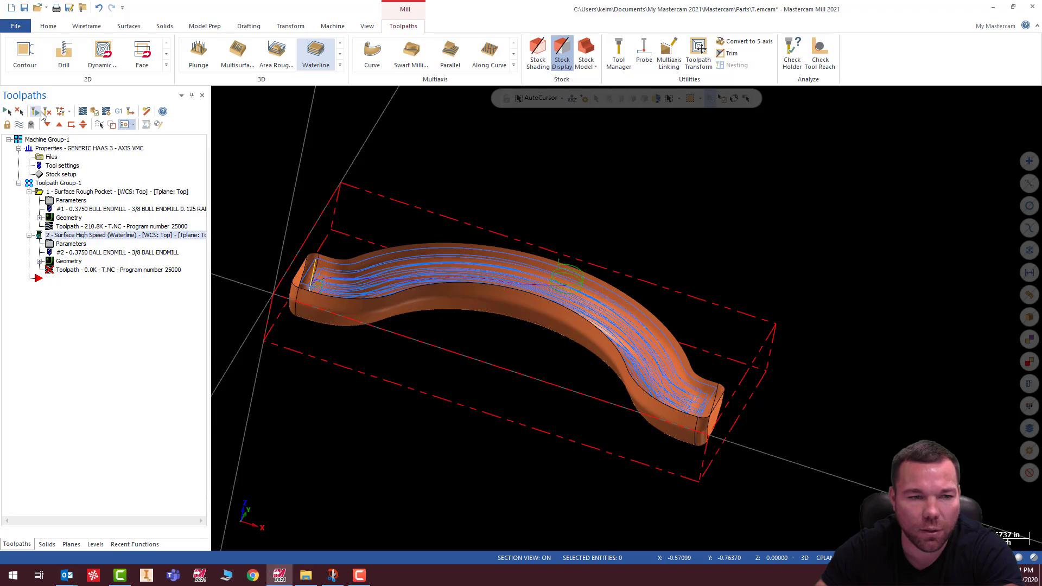
middle_drag(491, 275, 401, 294)
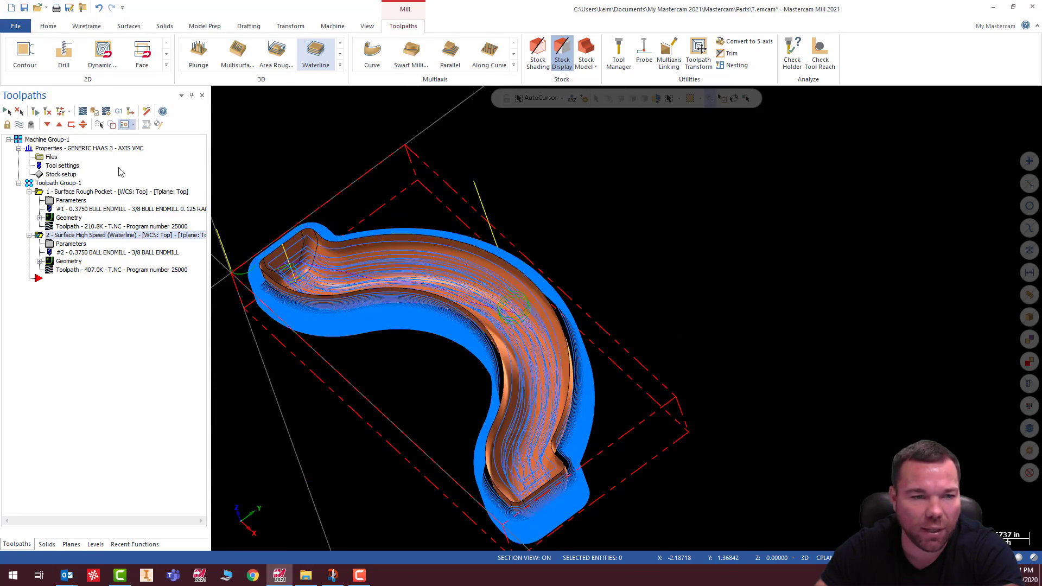
Include the silhouette boundary in the Waterline's containment settings and accept the parameters.
click(68, 245)
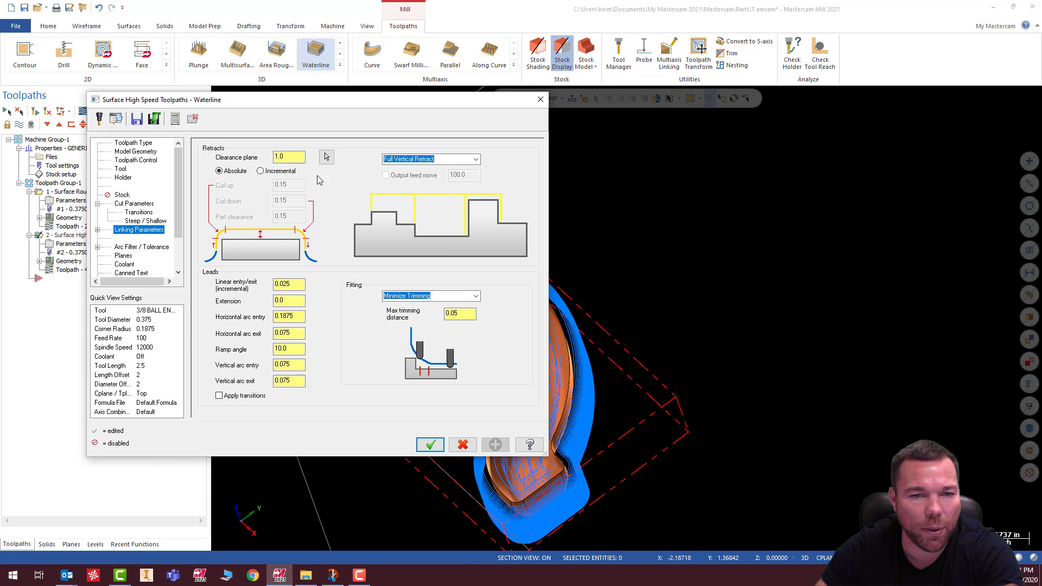
click(128, 161)
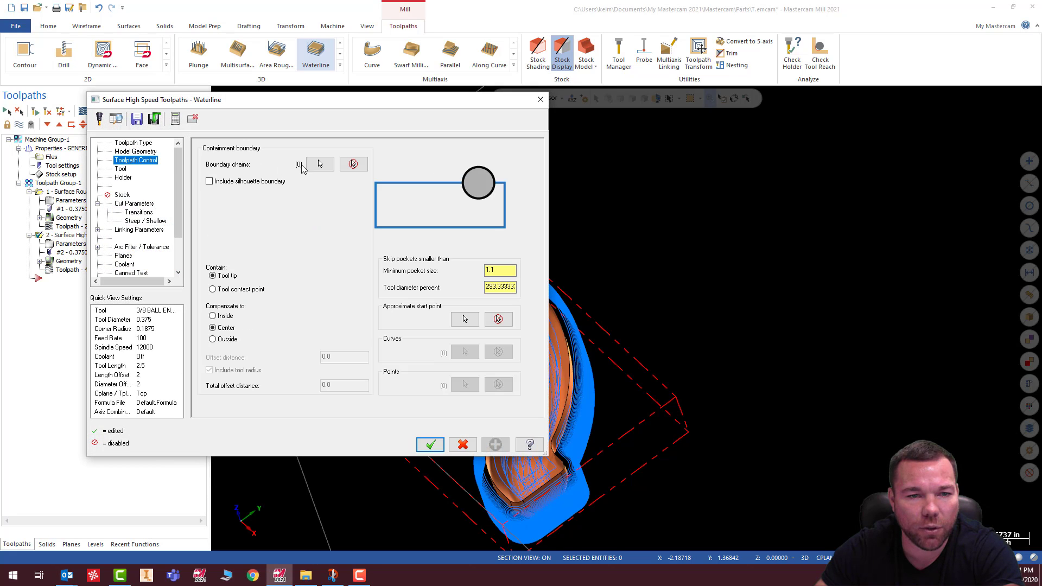
click(431, 445)
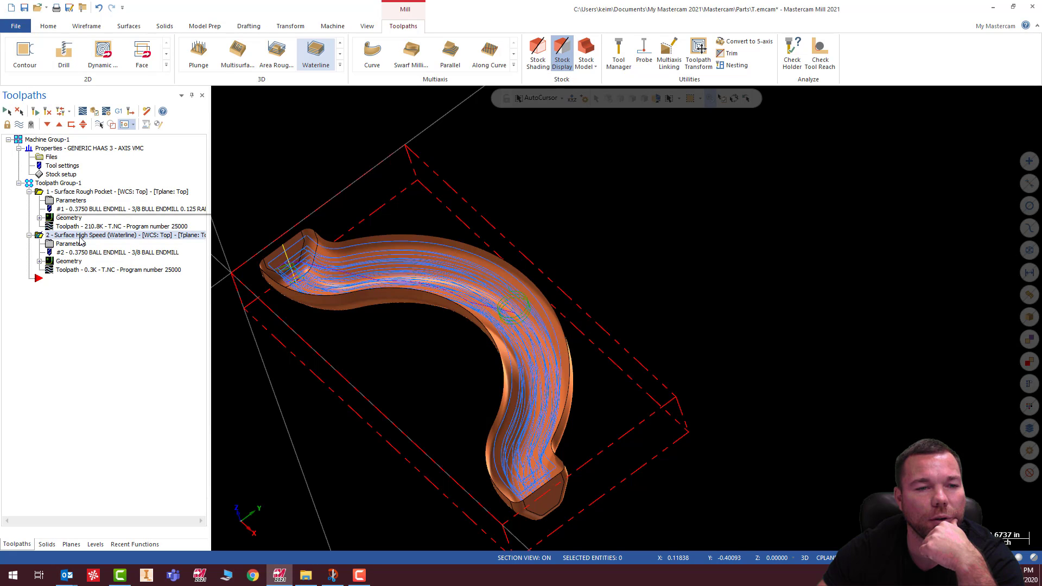
Set the Waterline's containment compensation to Inside with the tool radius included, and regenerate the toolpath.
click(109, 253)
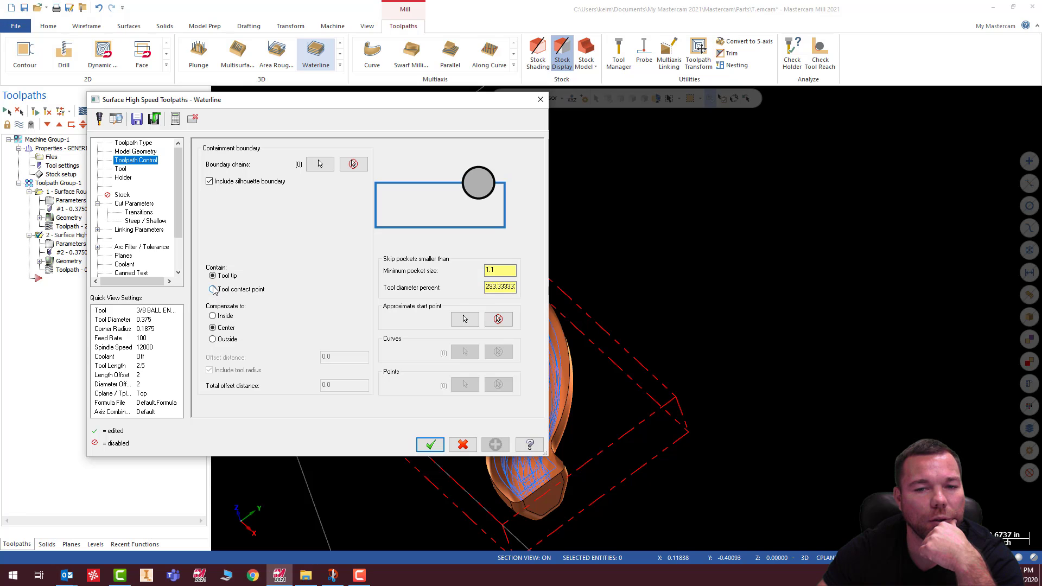
click(213, 315)
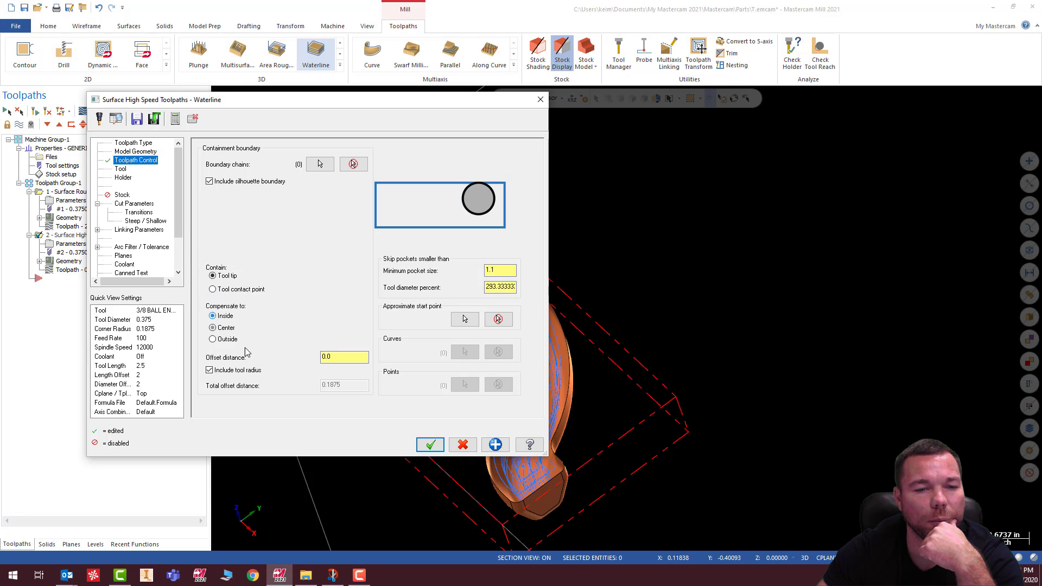
click(431, 444)
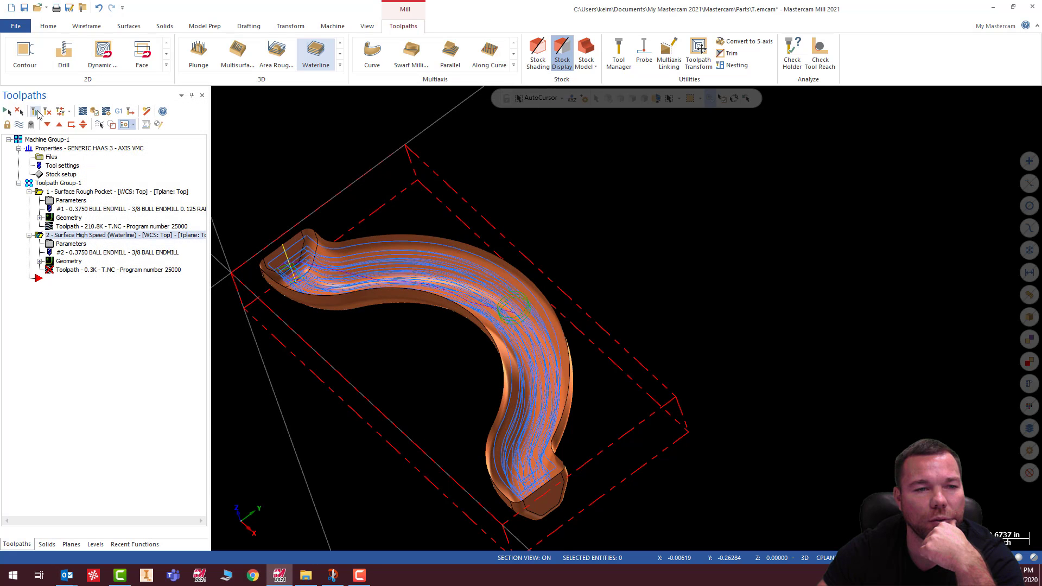
click(35, 112)
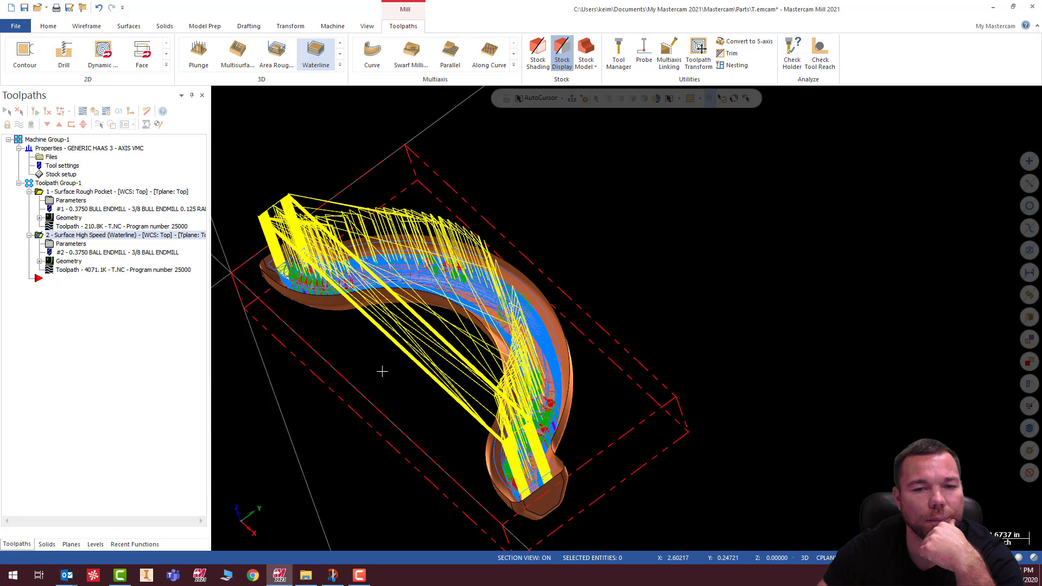
mouse_move(381, 367)
middle_down()
mouse_move(492, 360)
mouse_move(314, 353)
mouse_move(418, 310)
mouse_move(429, 278)
mouse_move(391, 304)
middle_up()
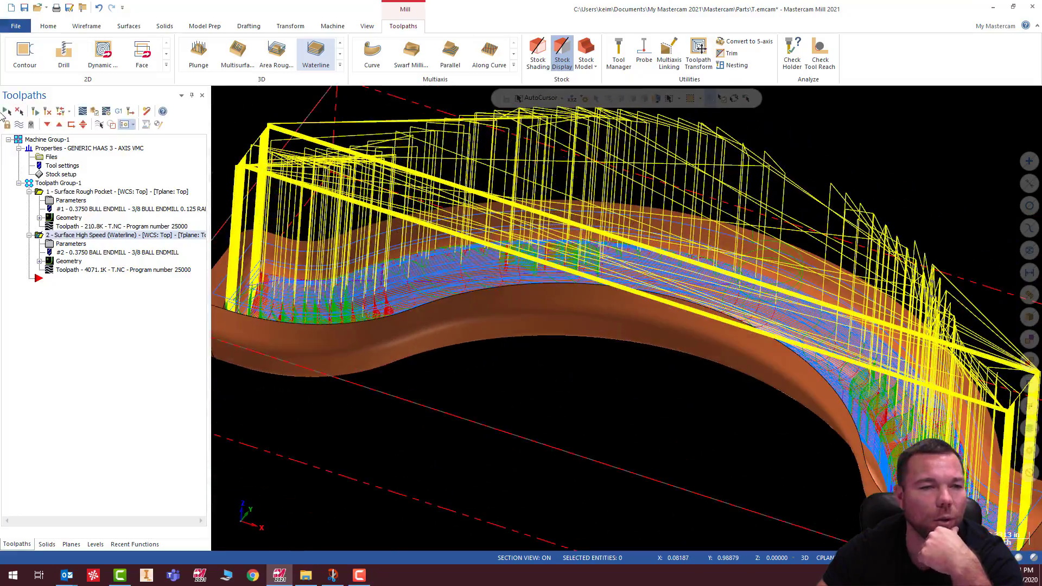
Select all operations and run the cutting verification of the rough pocket and Waterline toolpaths together.
click(95, 112)
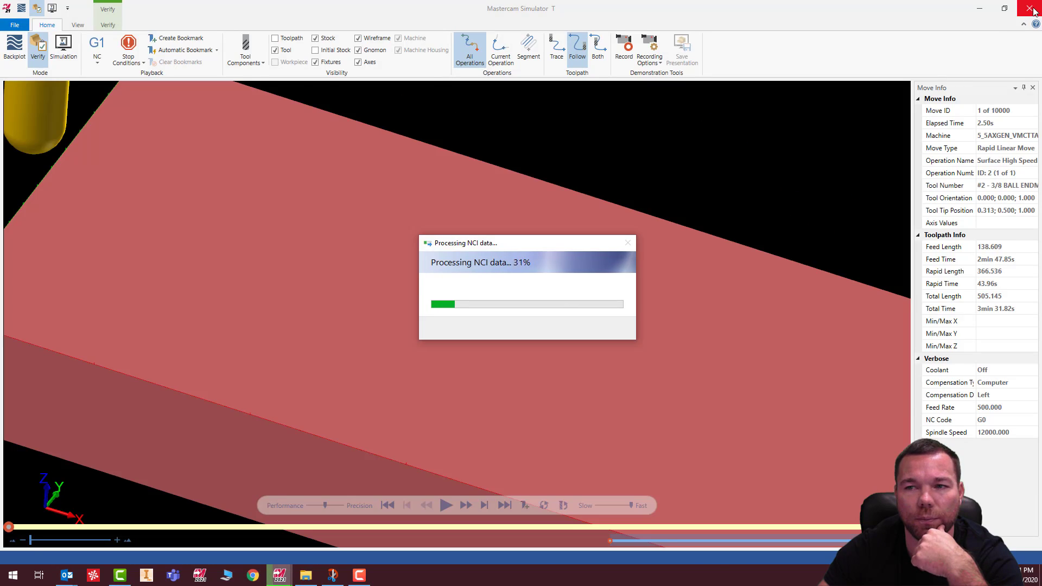
click(1031, 9)
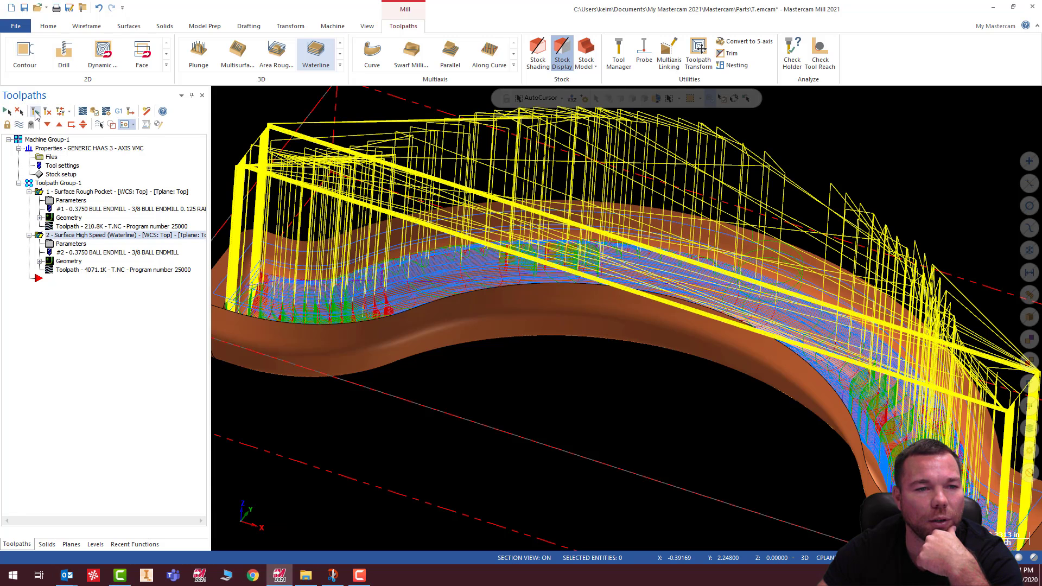
click(35, 112)
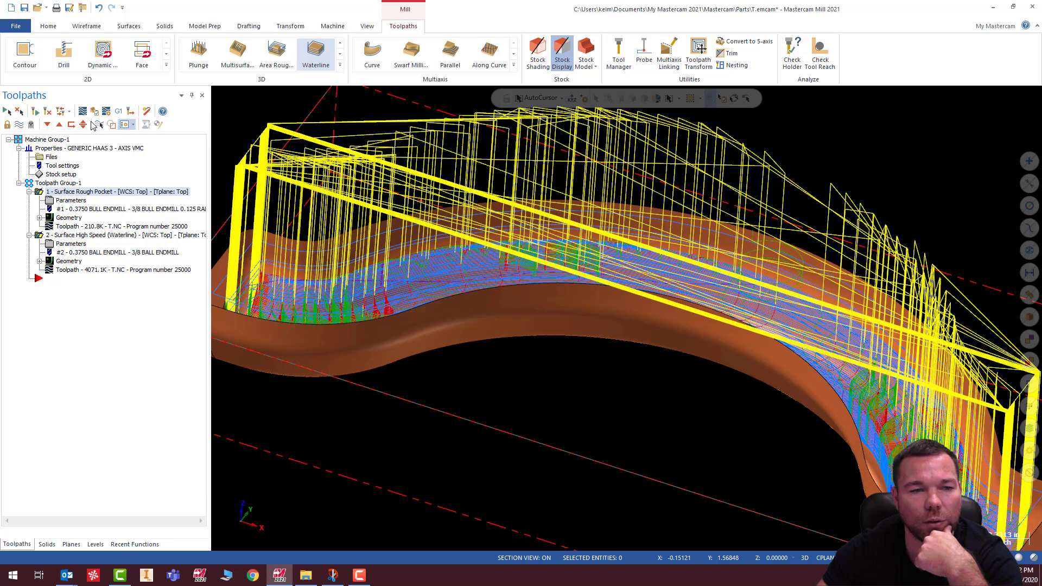
click(92, 115)
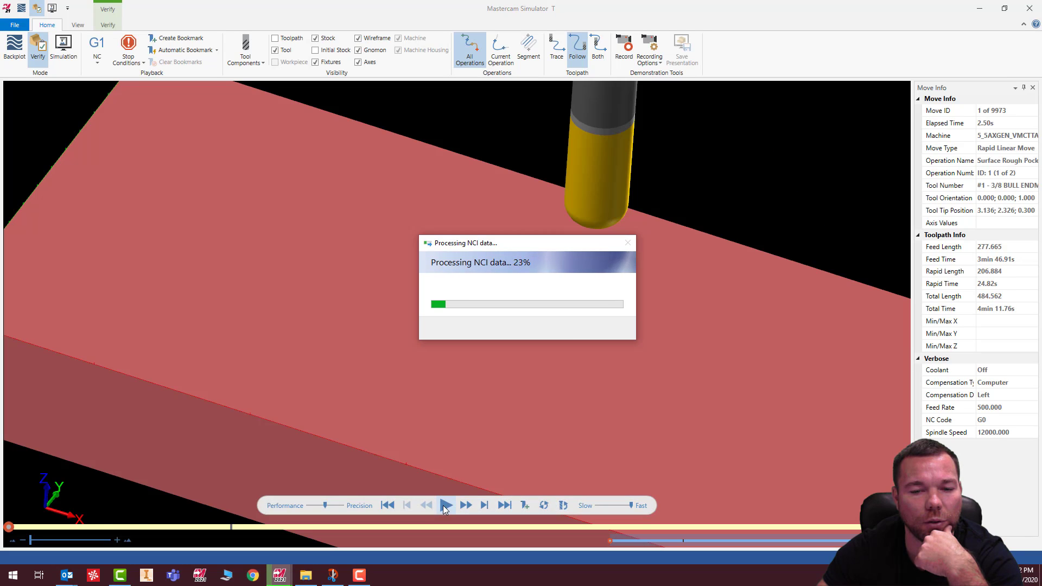
click(443, 506)
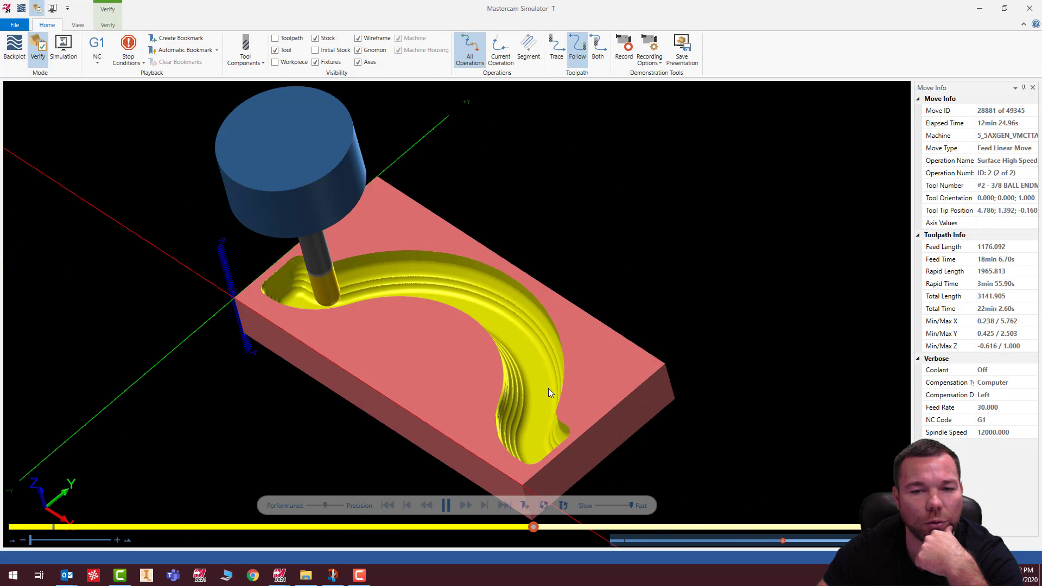
Examine the simulated slot's walls, floor and end surfaces up close from several angles.
scroll(526, 373, up, 8)
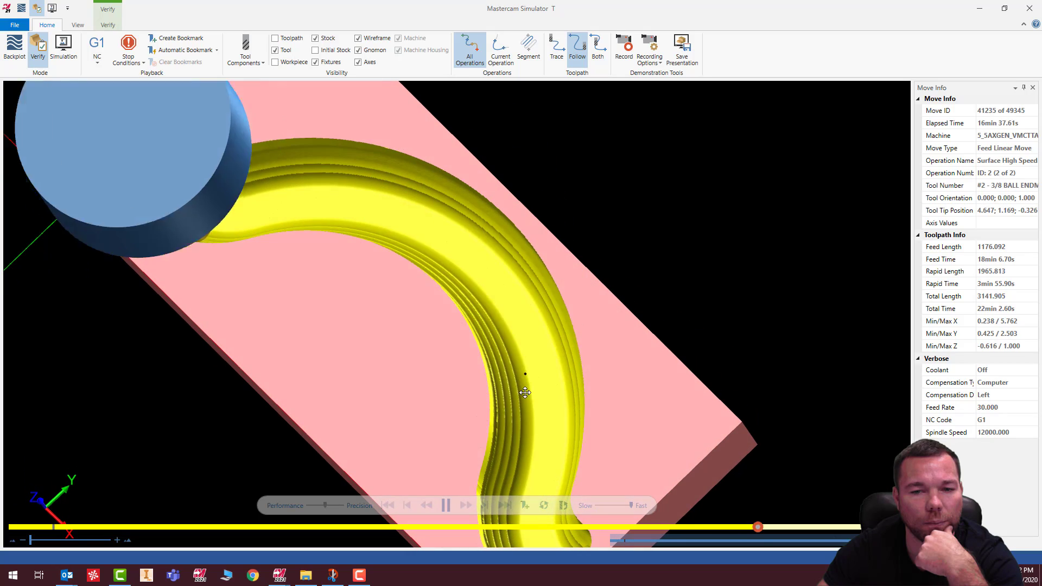
scroll(526, 393, down, 8)
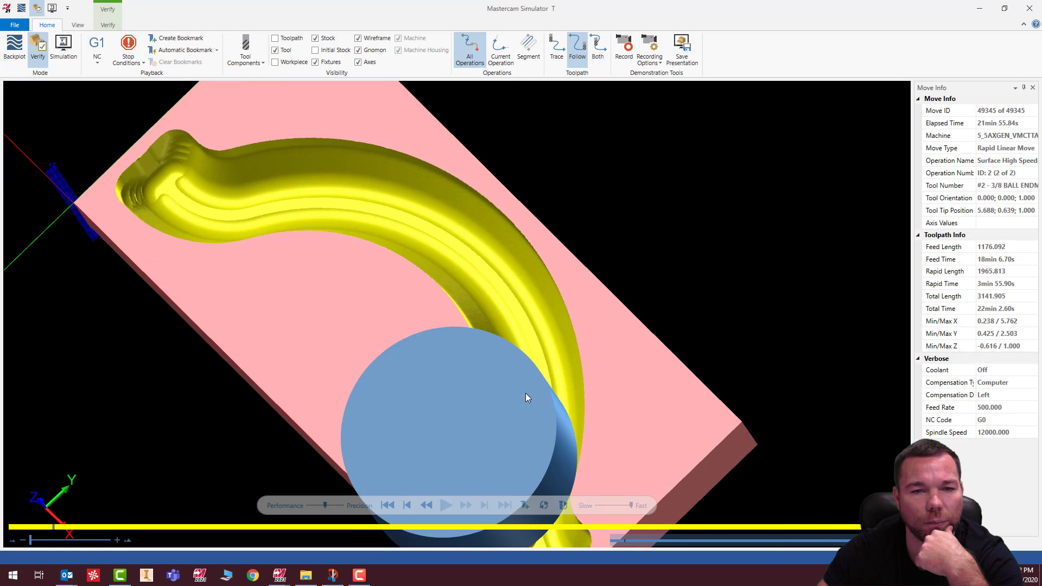
middle_drag(527, 346, 537, 303)
scroll(529, 321, up, 5)
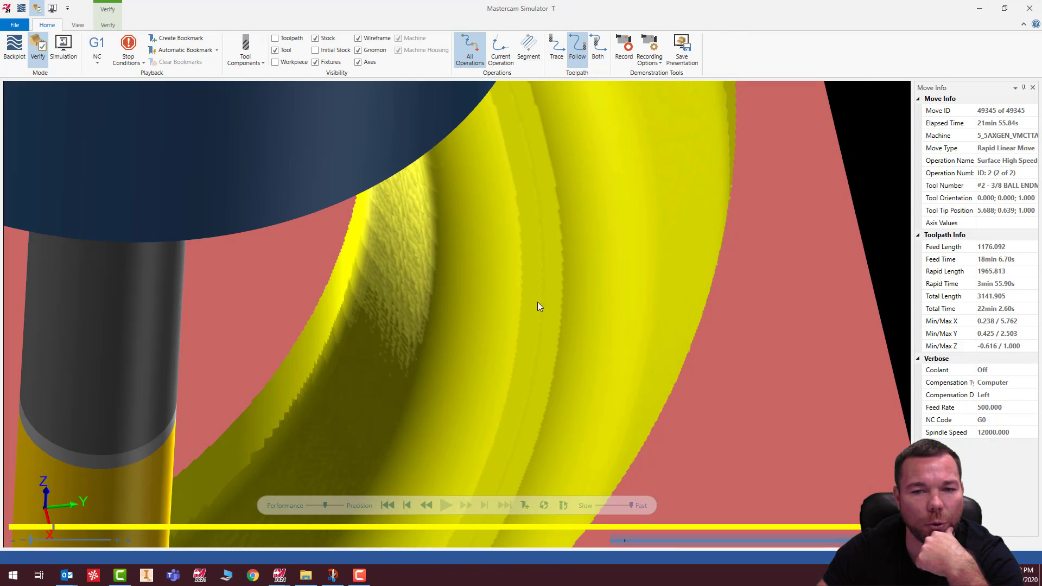
scroll(532, 403, down, 5)
middle_drag(522, 376, 414, 196)
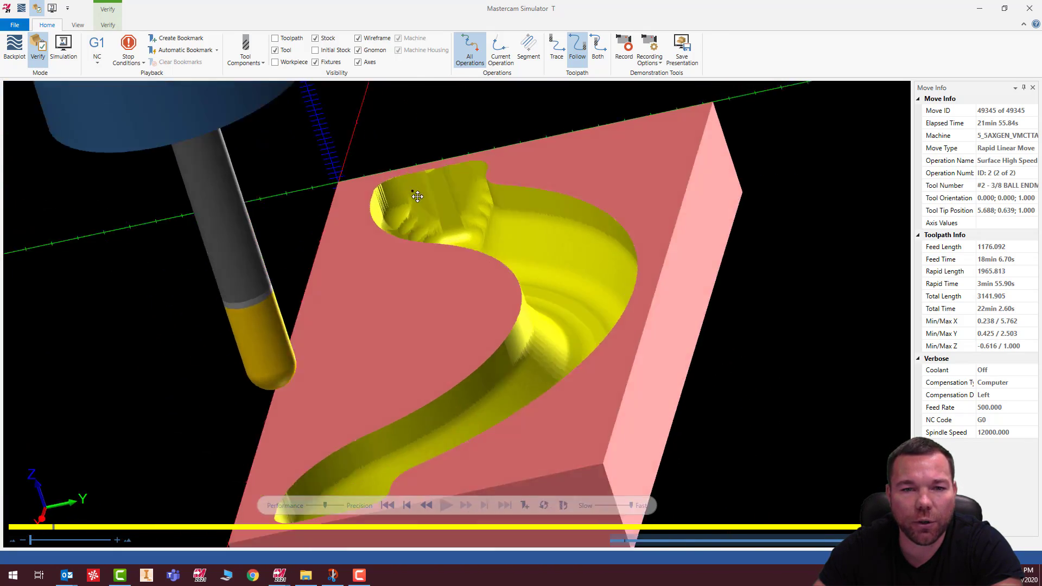
scroll(408, 227, up, 4)
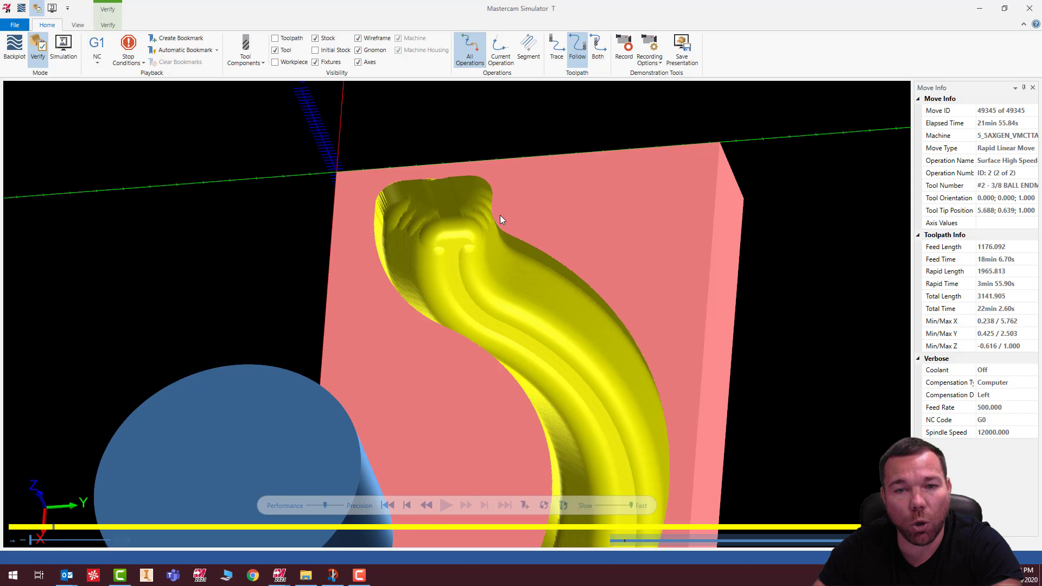
Close the cutting verification and start a Scallop finishing toolpath.
mouse_move(521, 318)
middle_down()
mouse_move(533, 345)
mouse_move(517, 309)
mouse_move(516, 335)
mouse_move(491, 335)
mouse_move(507, 318)
middle_up()
middle_drag(542, 305, 542, 308)
click(1031, 8)
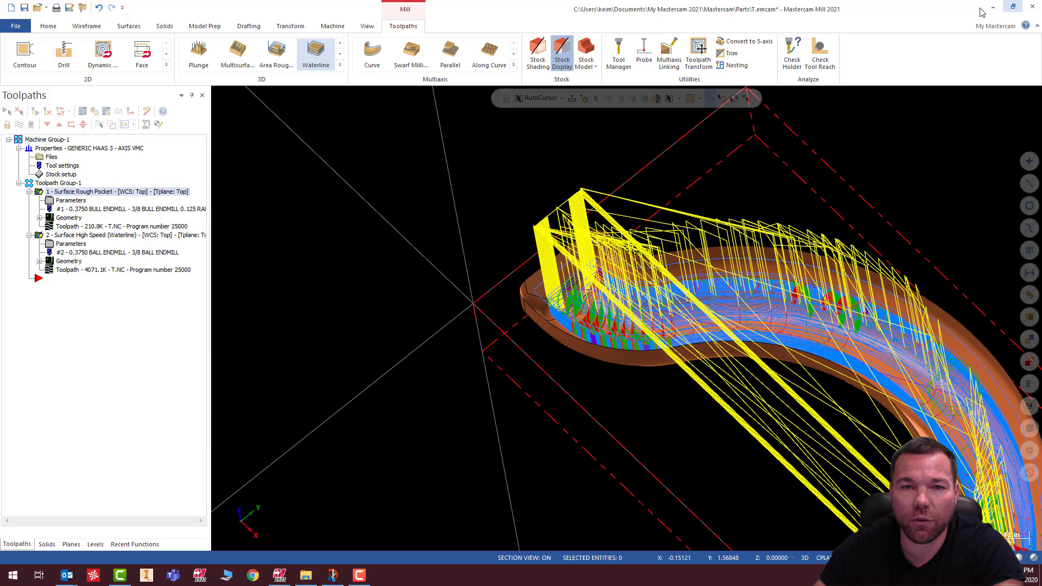
click(340, 66)
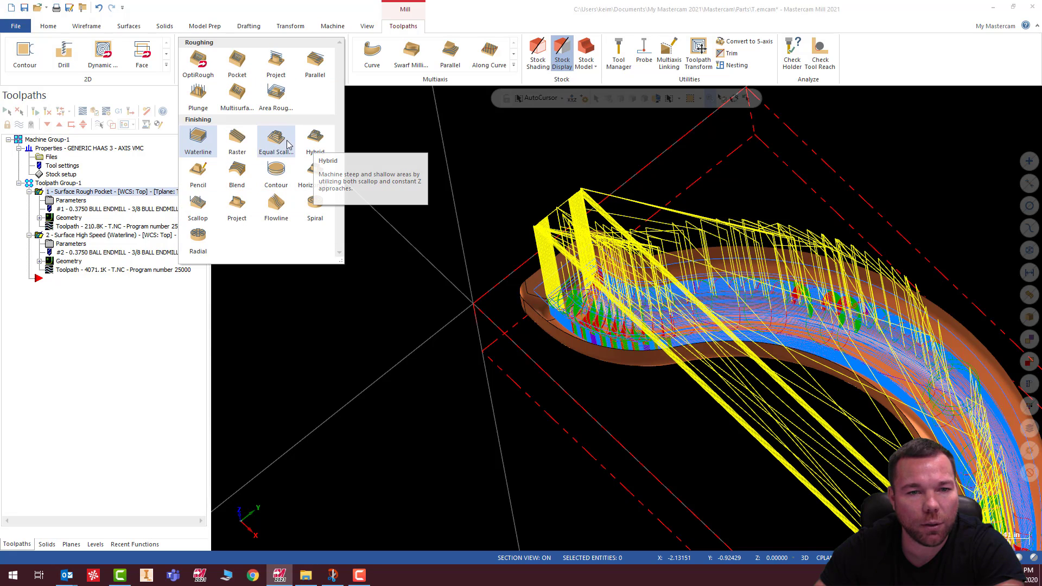
click(198, 203)
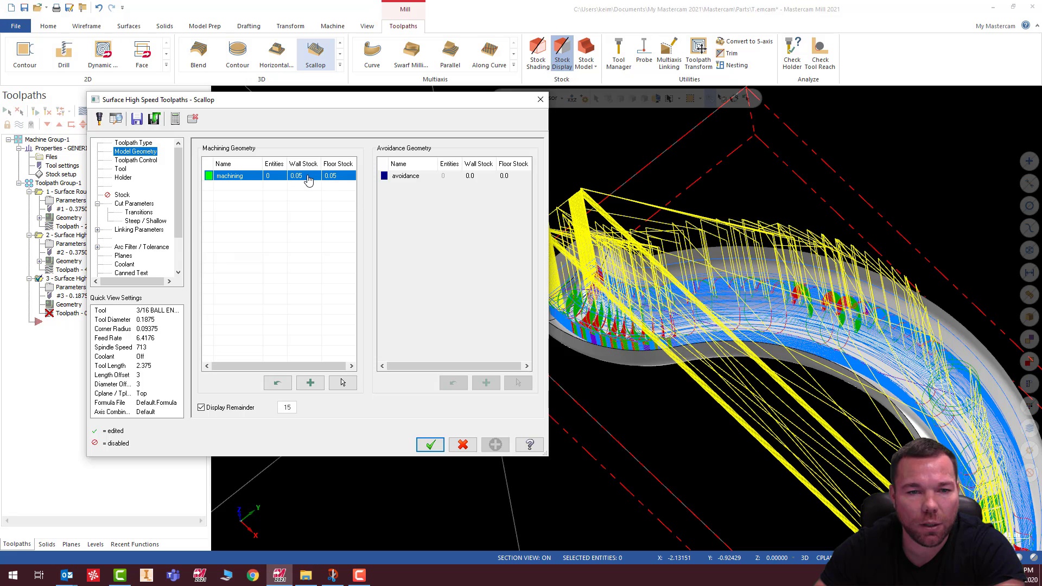
Set the Scallop's wall and floor stock to 0 and select the slot model's faces as its machining geometry.
click(304, 176)
text(0)
key(Tab)
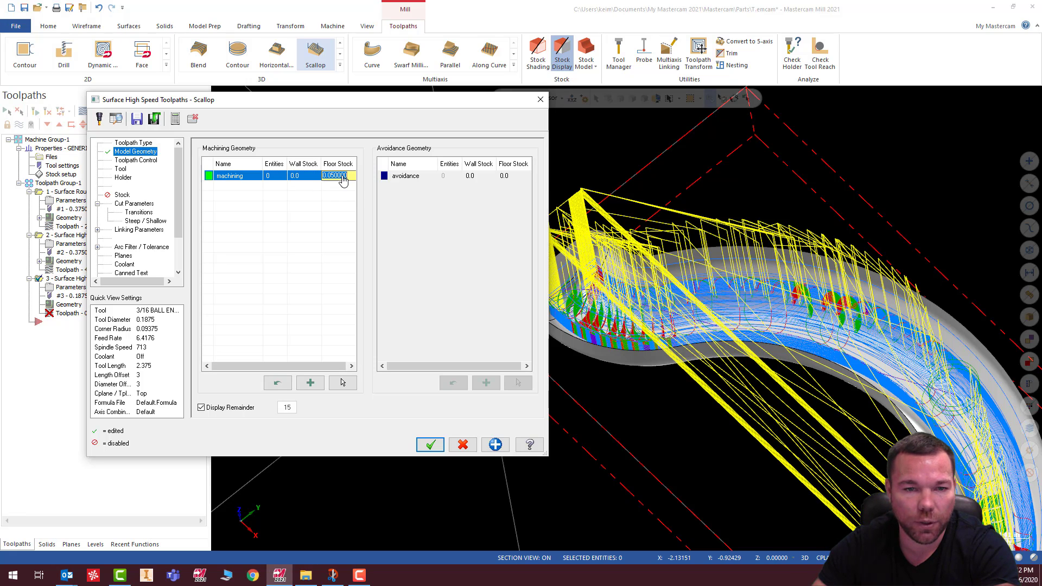
text(0)
click(338, 379)
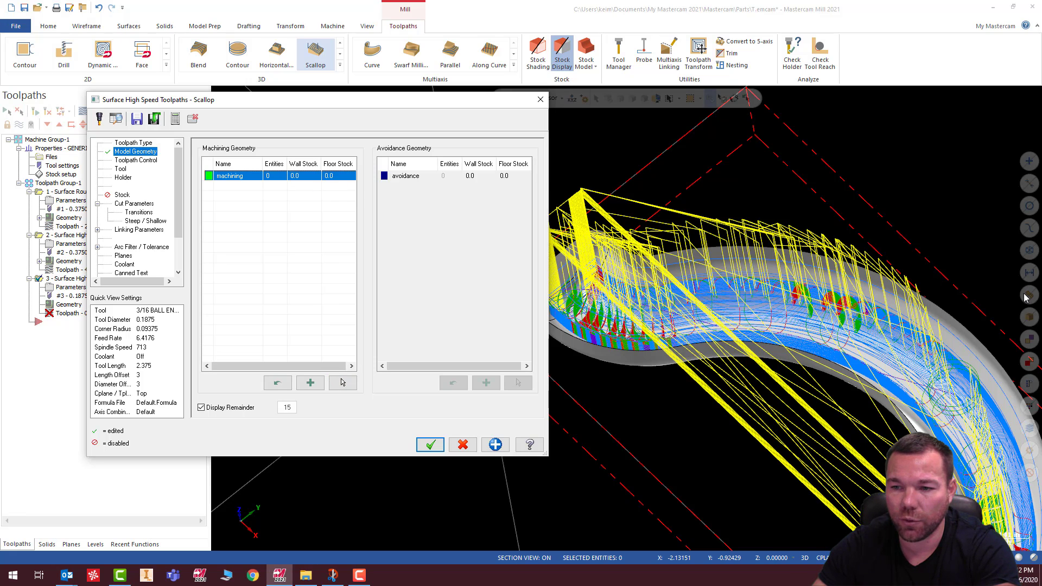
click(342, 382)
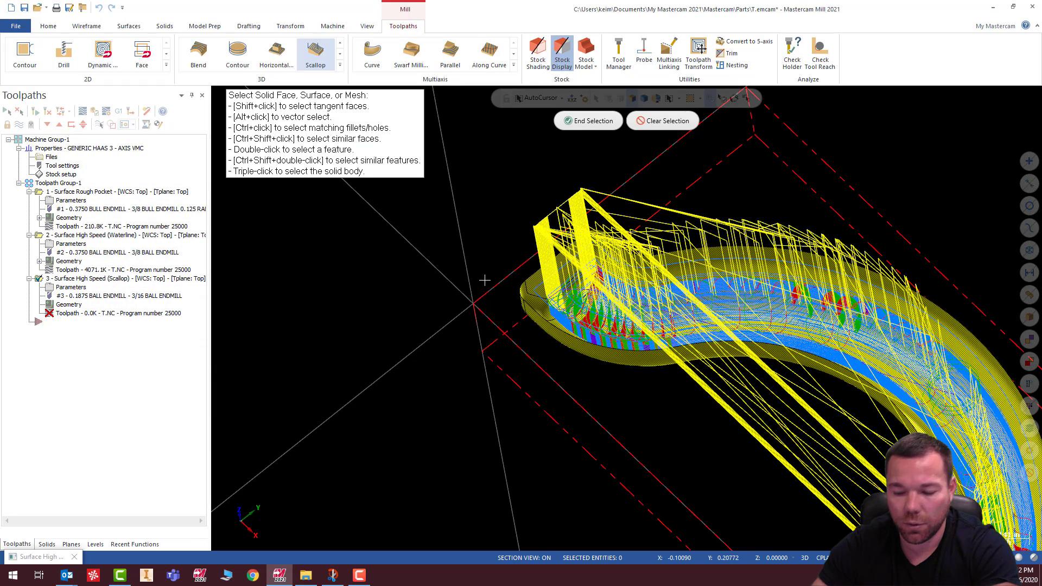
key(Return)
Assign the 3/16 ball endmill with feed rate 30, spindle speed 12000 and plunge rate 20.
click(135, 161)
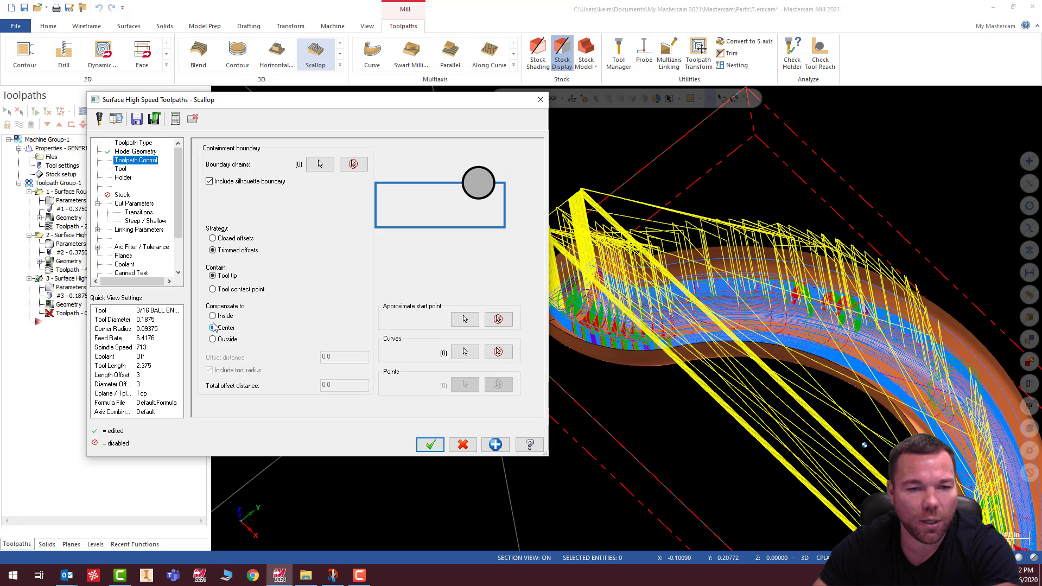
click(120, 169)
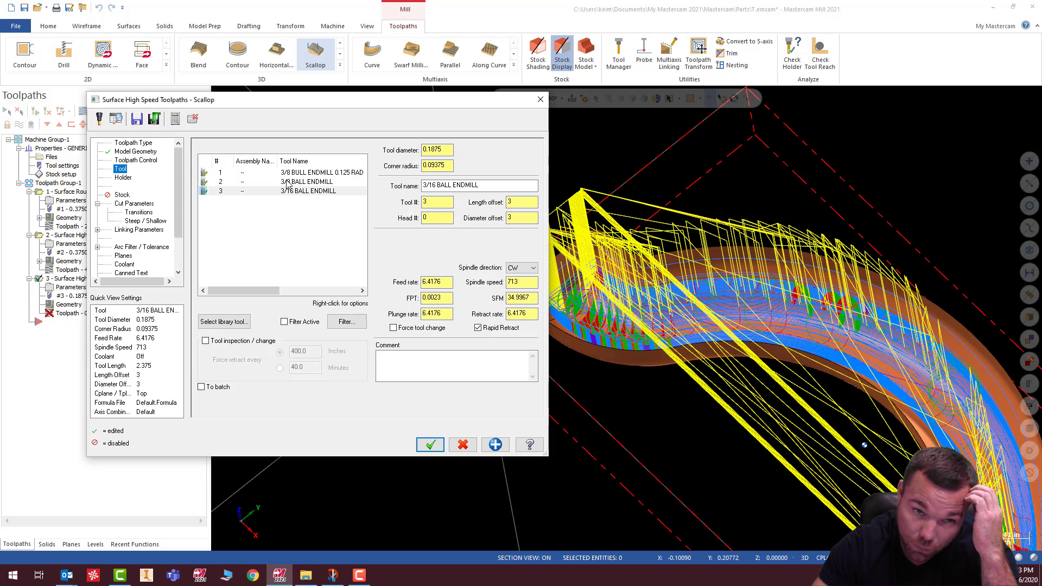
click(299, 192)
double_click(448, 282)
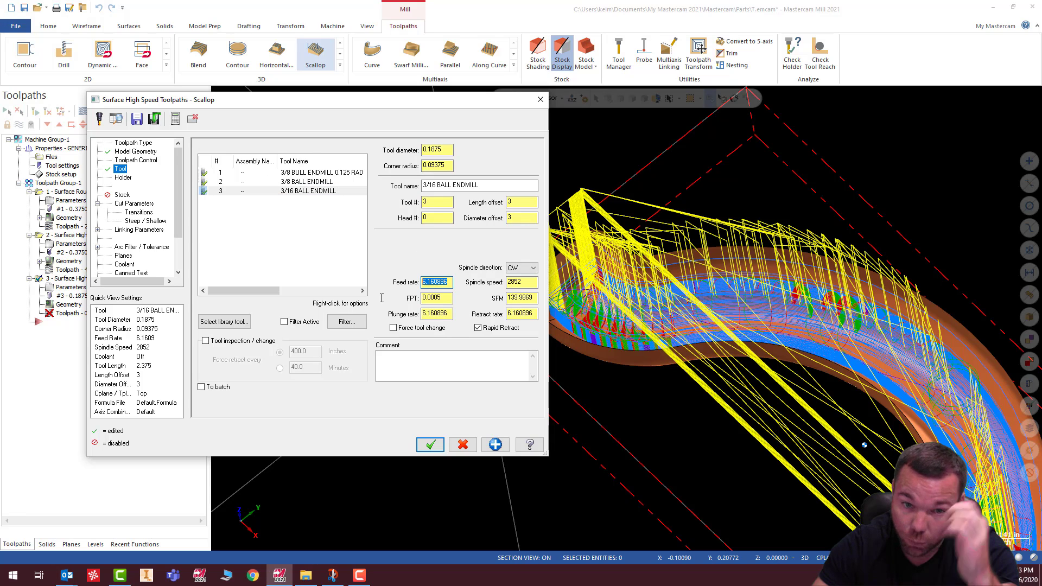
text(30)
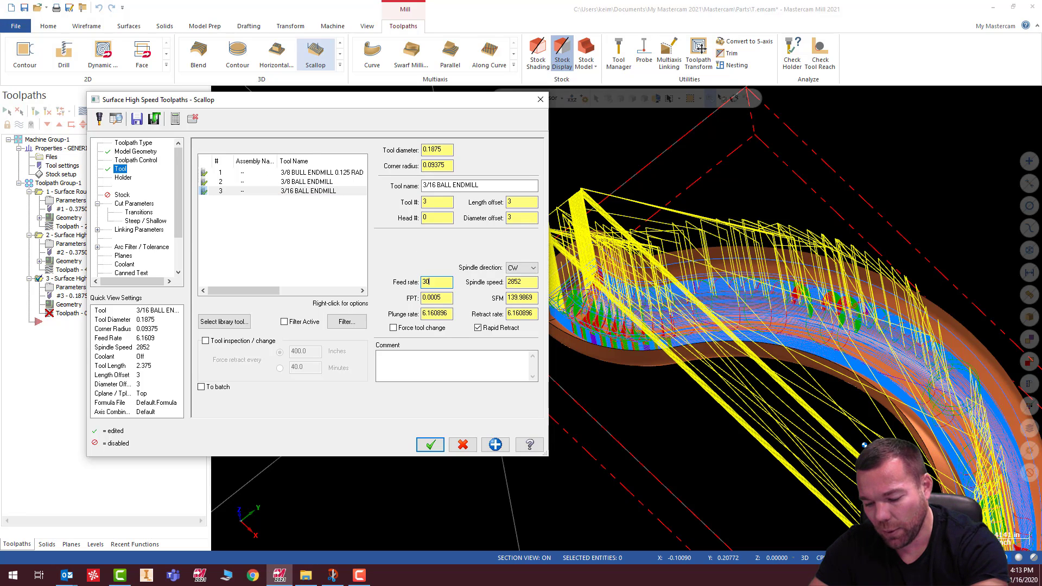
key(Tab)
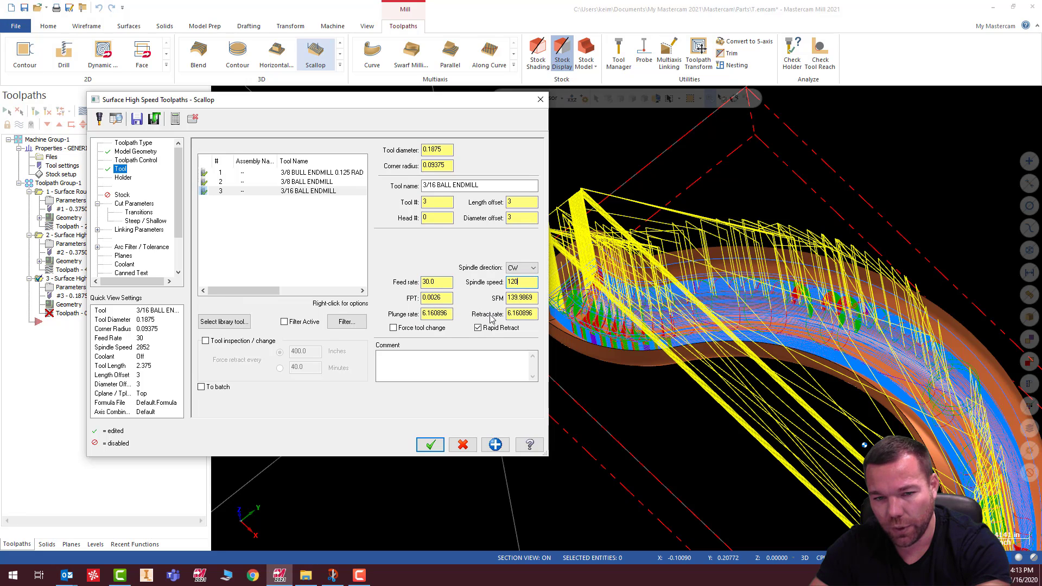
double_click(442, 314)
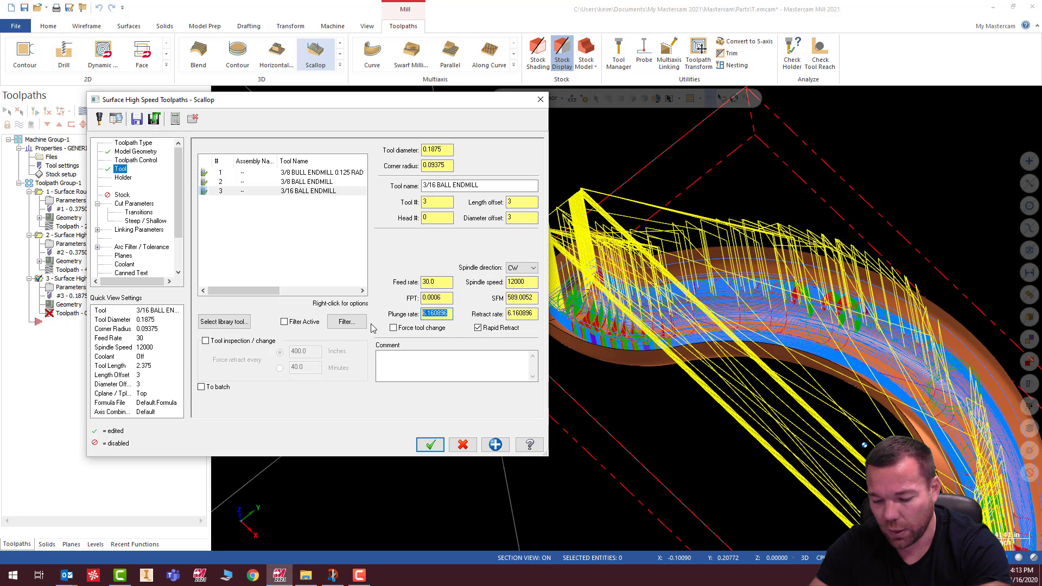
text(20.0)
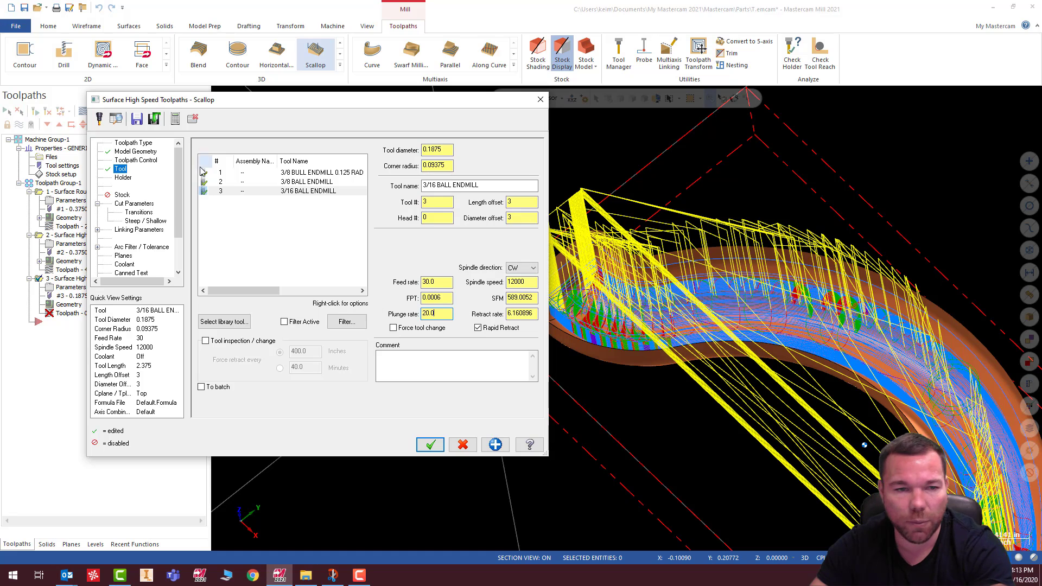
Trim the Scallop to the stock left by all previous operations and set its stepover to 0.01.
click(123, 195)
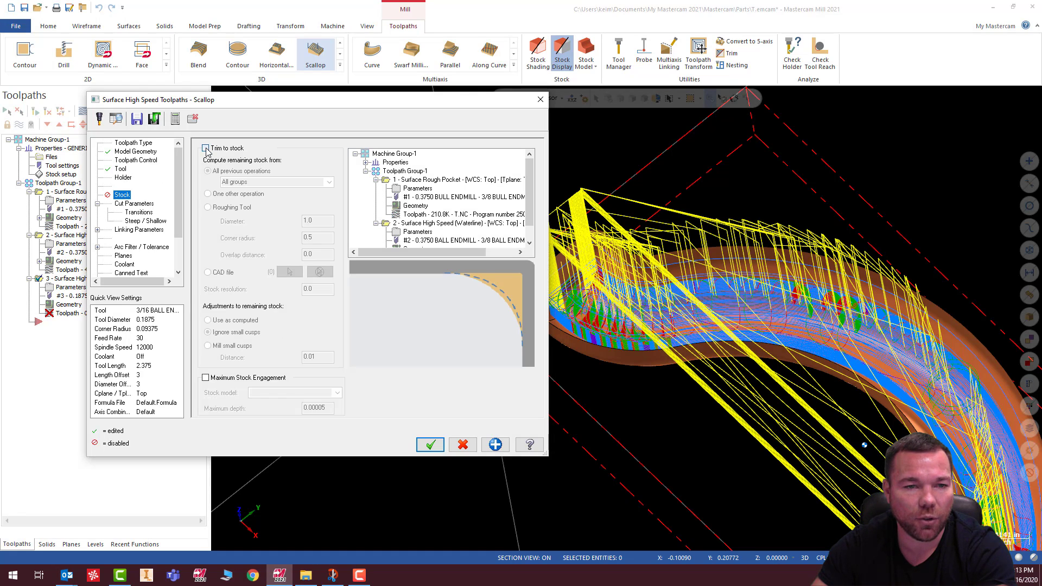
click(206, 148)
click(123, 205)
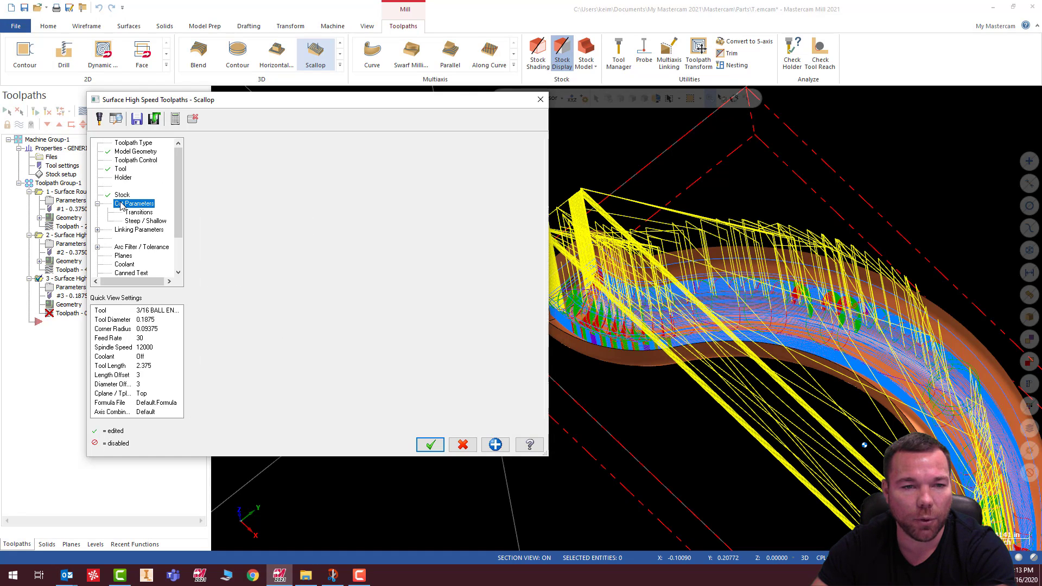
drag(351, 242, 311, 250)
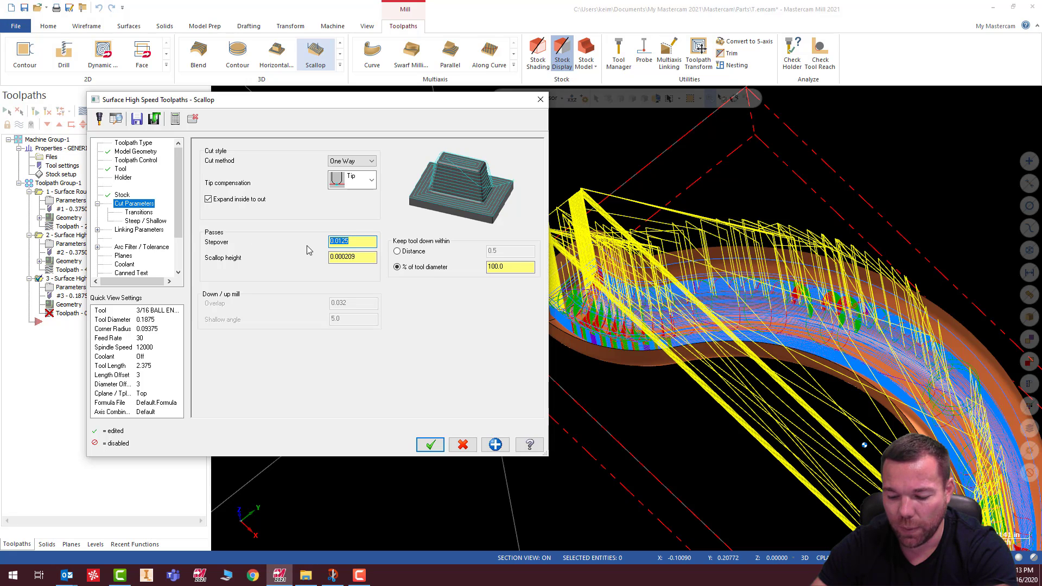
text(.0)
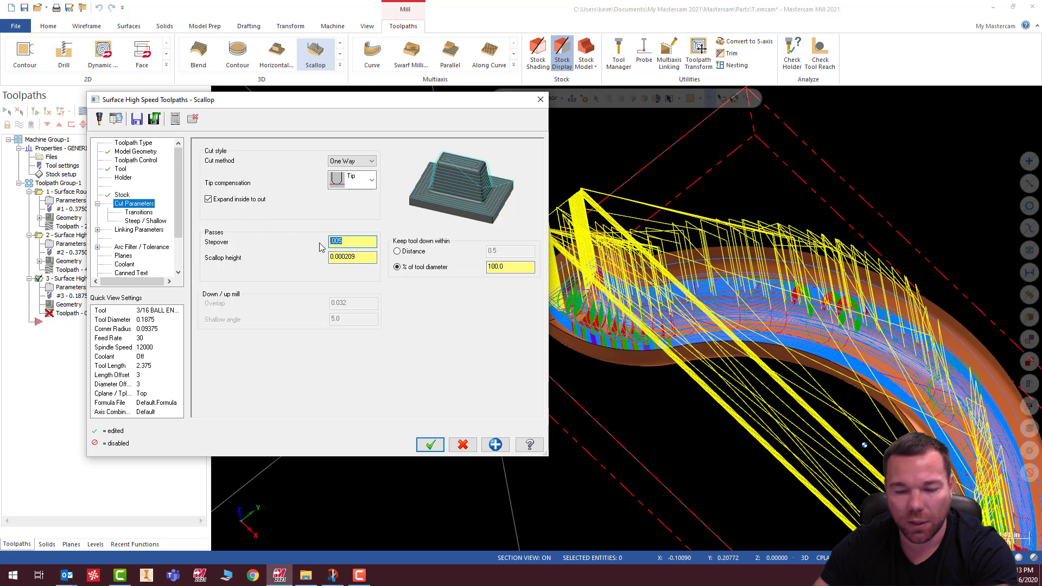
text(.001)
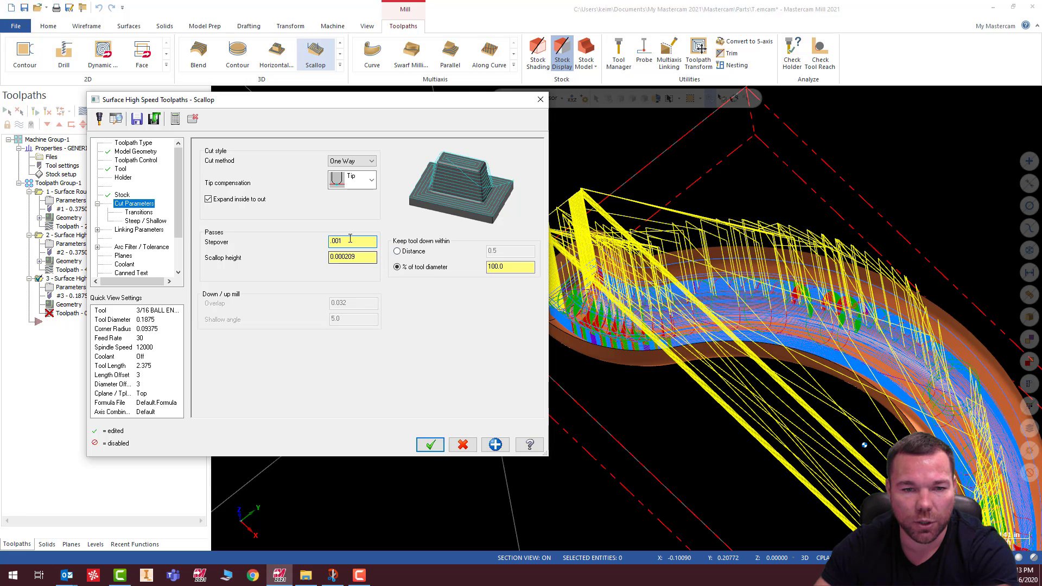
drag(351, 240, 288, 249)
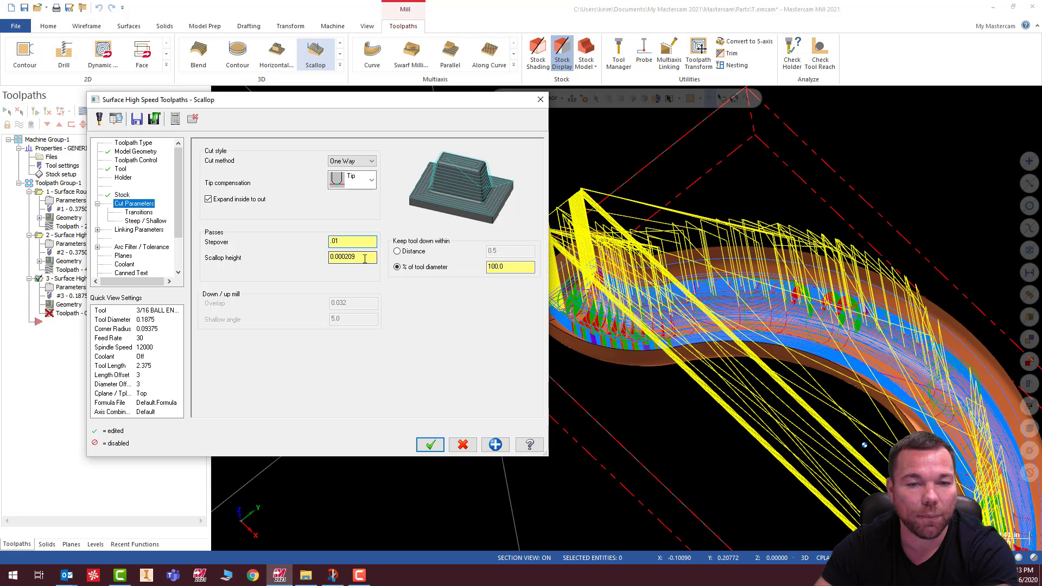
Detect the Scallop's Z depth limits, set its clearance plane to 1.0, and accept the parameters to generate the toolpath.
click(138, 213)
click(142, 230)
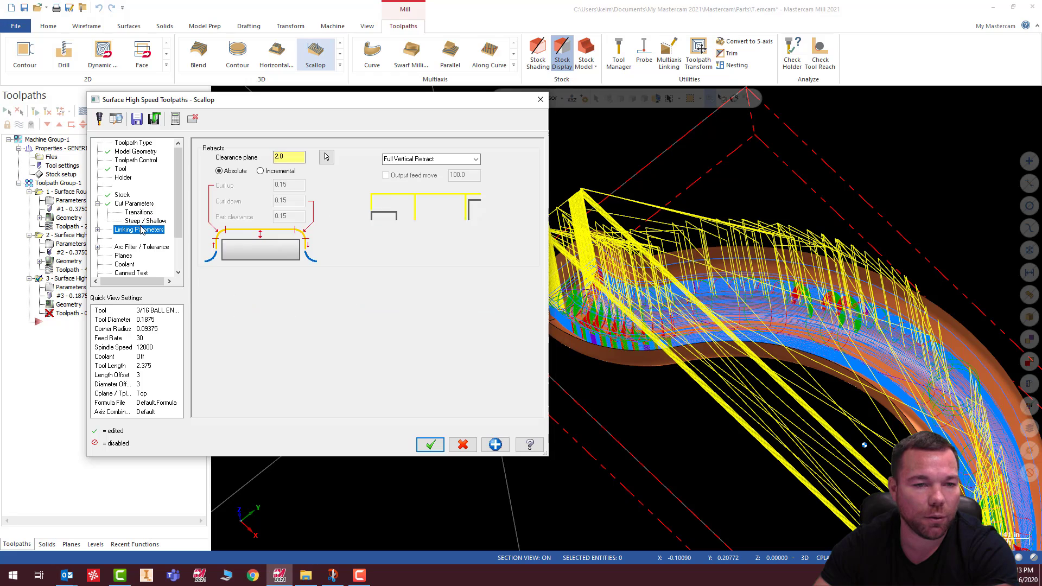
click(133, 222)
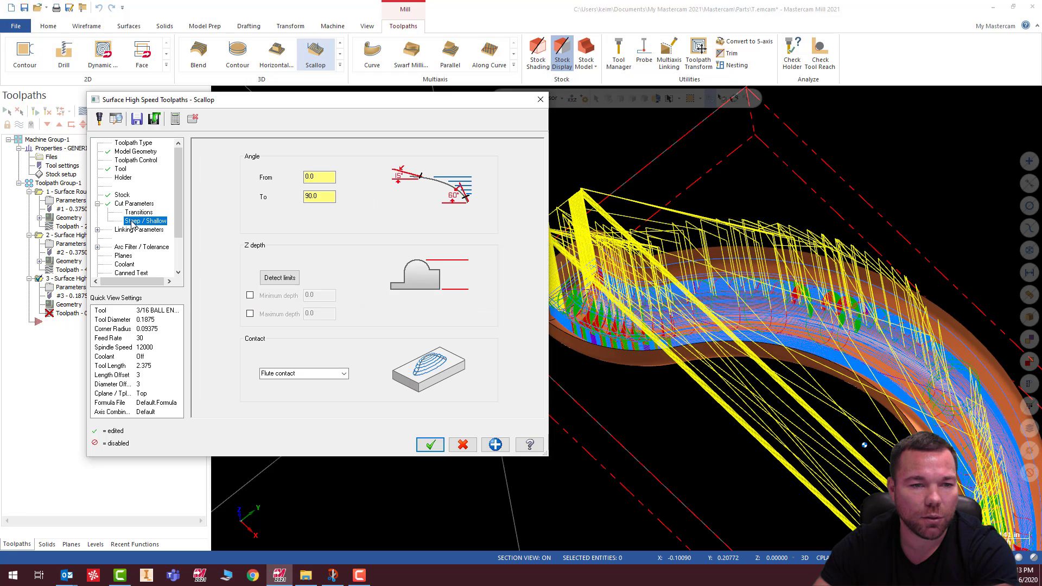
click(279, 278)
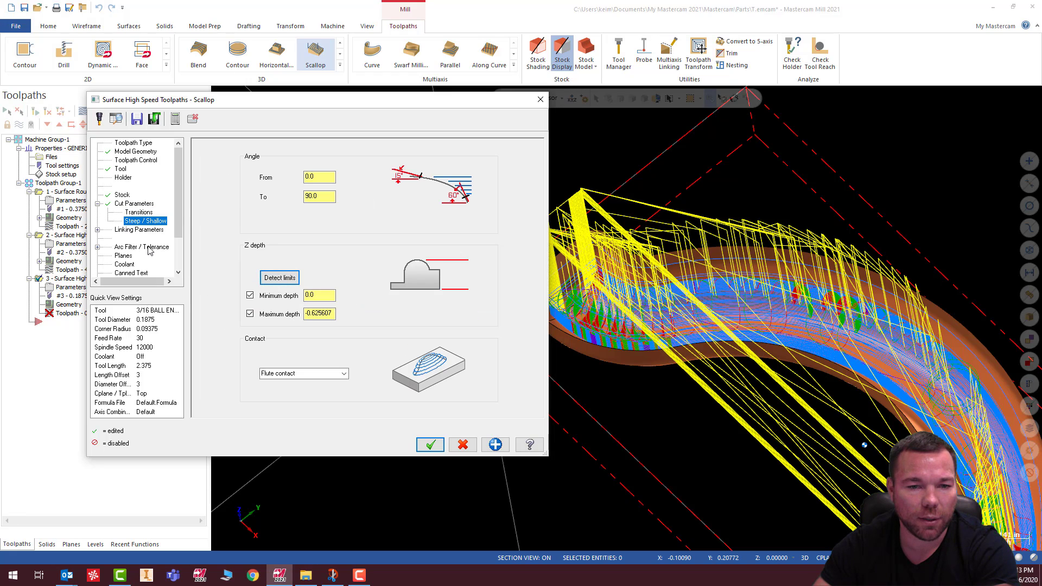
click(137, 232)
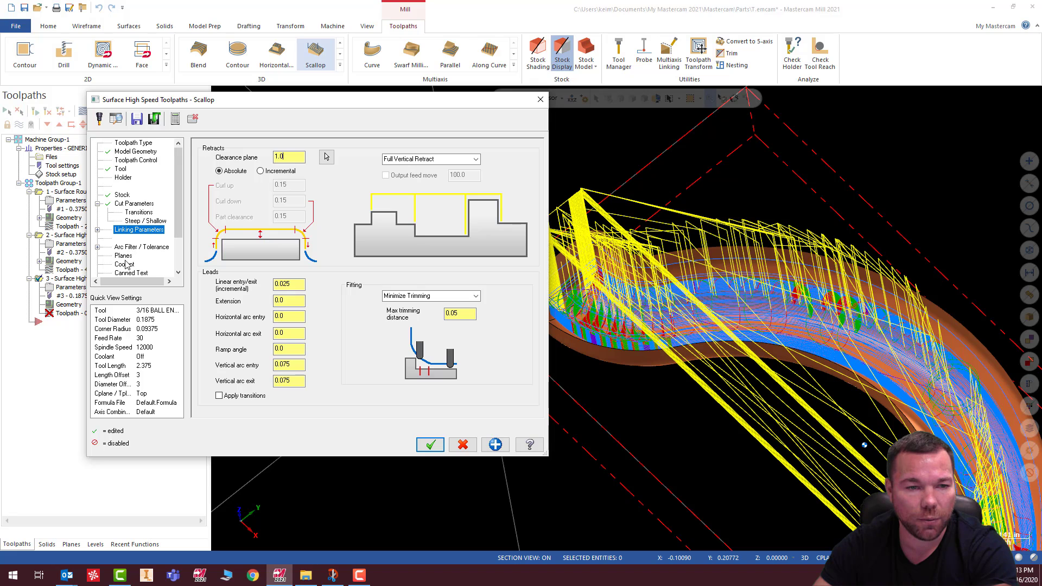
click(430, 445)
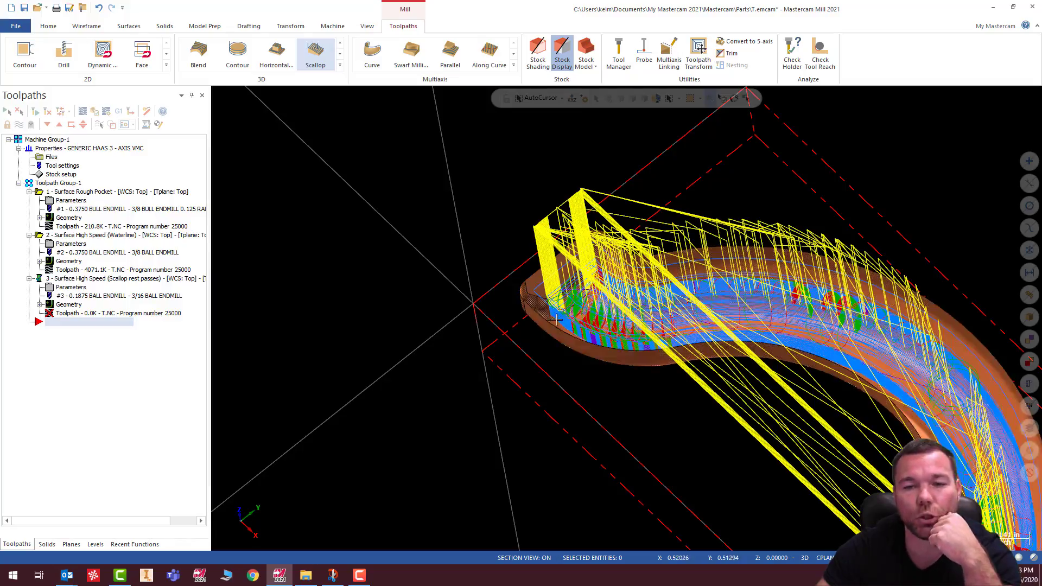
Select all operations and run the cutting verification of the rough pocket, Waterline and Scallop toolpaths.
mouse_move(565, 310)
middle_down()
mouse_move(568, 294)
mouse_move(583, 319)
mouse_move(576, 303)
mouse_move(569, 320)
mouse_move(575, 292)
middle_up()
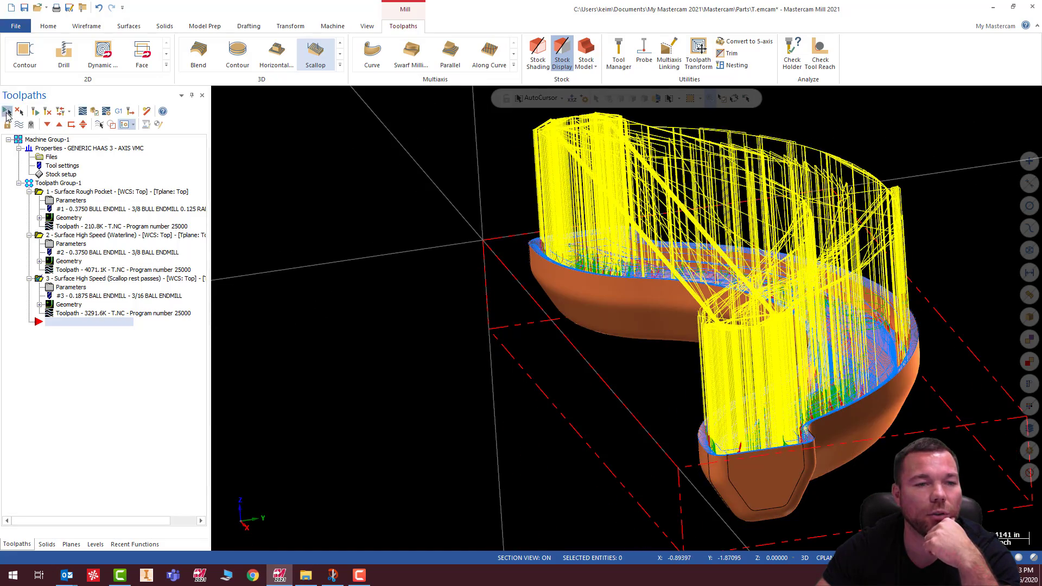
click(94, 112)
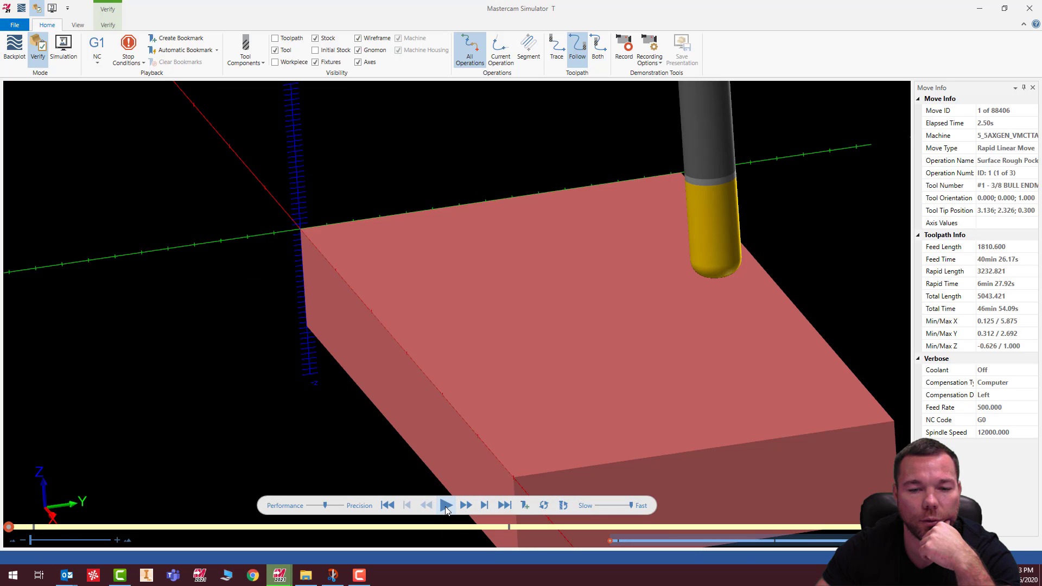
click(445, 506)
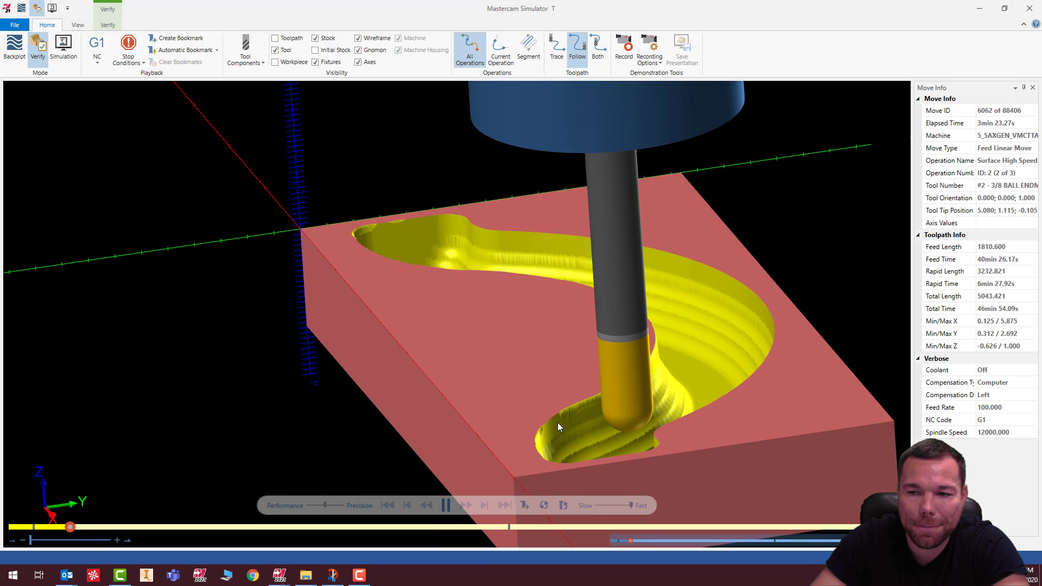
Examine the simulated slot's walls, floor and end corners for surface finish after the Scallop pass.
middle_drag(690, 292, 455, 202)
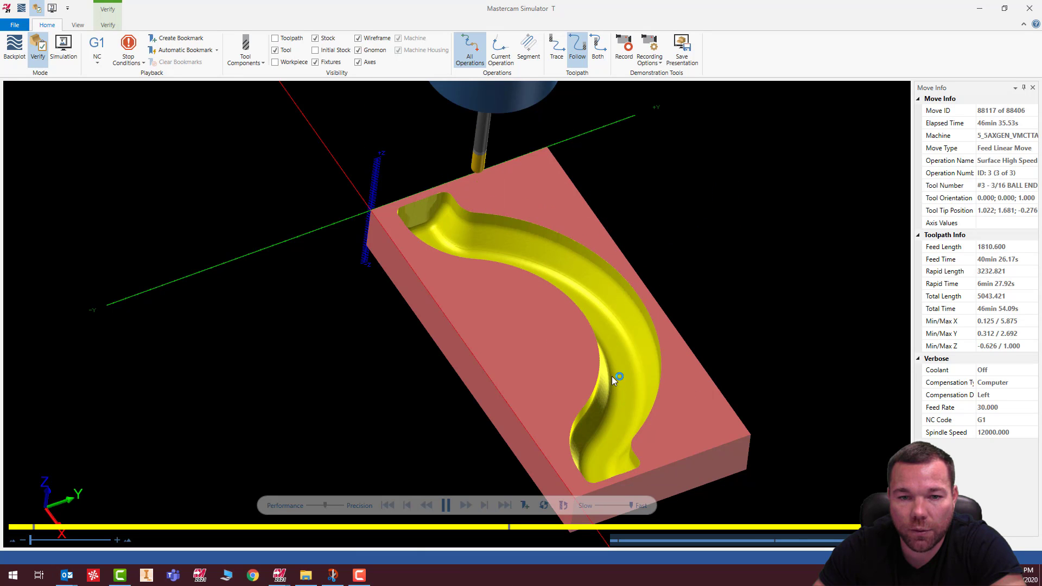
scroll(454, 227, up, 6)
middle_drag(451, 230, 426, 211)
scroll(426, 211, down, 5)
middle_drag(495, 235, 611, 256)
scroll(568, 304, down, 4)
scroll(536, 188, up, 3)
scroll(536, 187, up, 4)
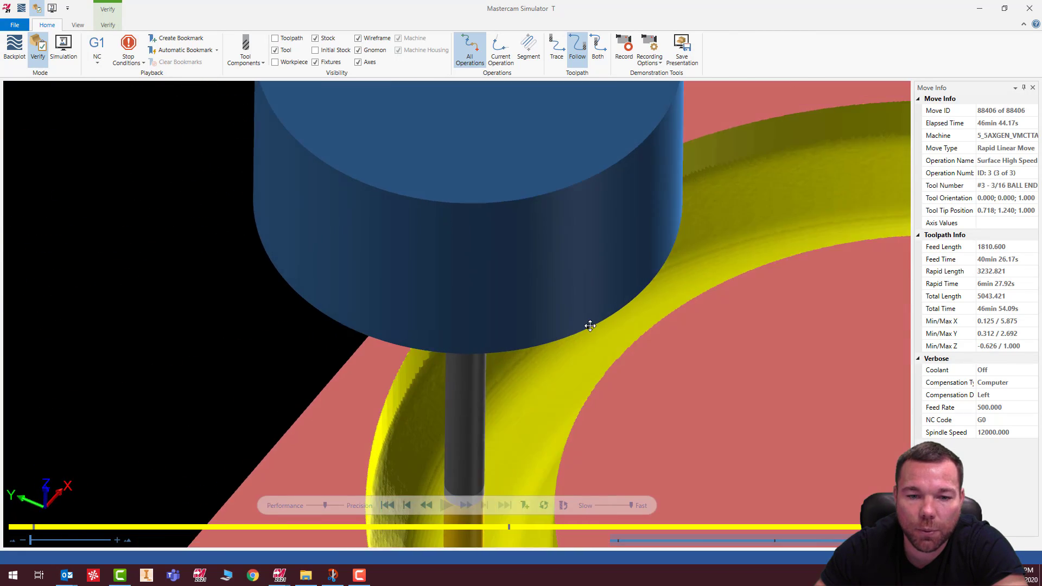
middle_drag(588, 326, 695, 305)
scroll(695, 305, up, 5)
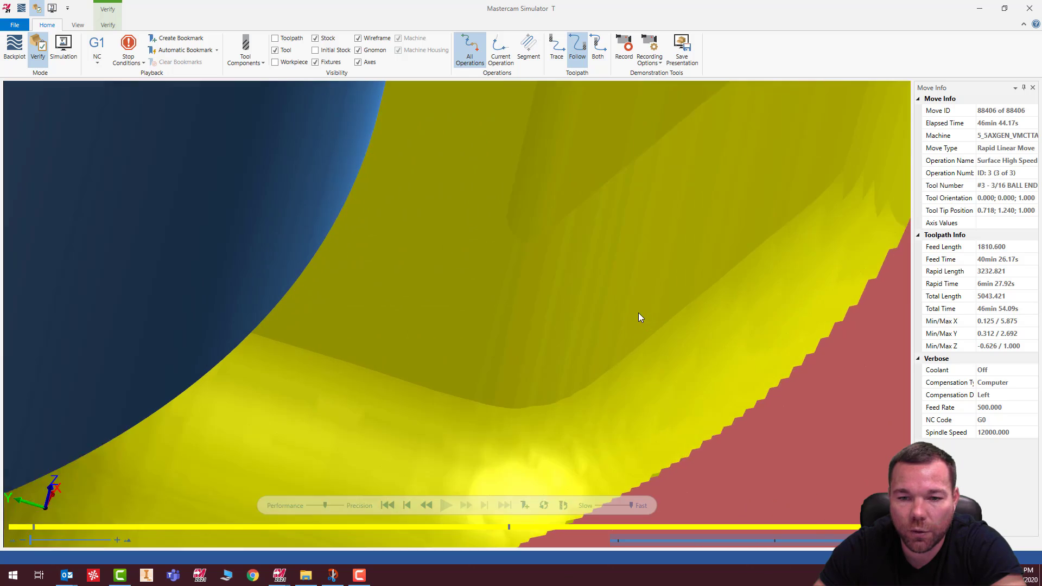
Hide the tool in the simulation and check the total machining time of all operations.
click(283, 52)
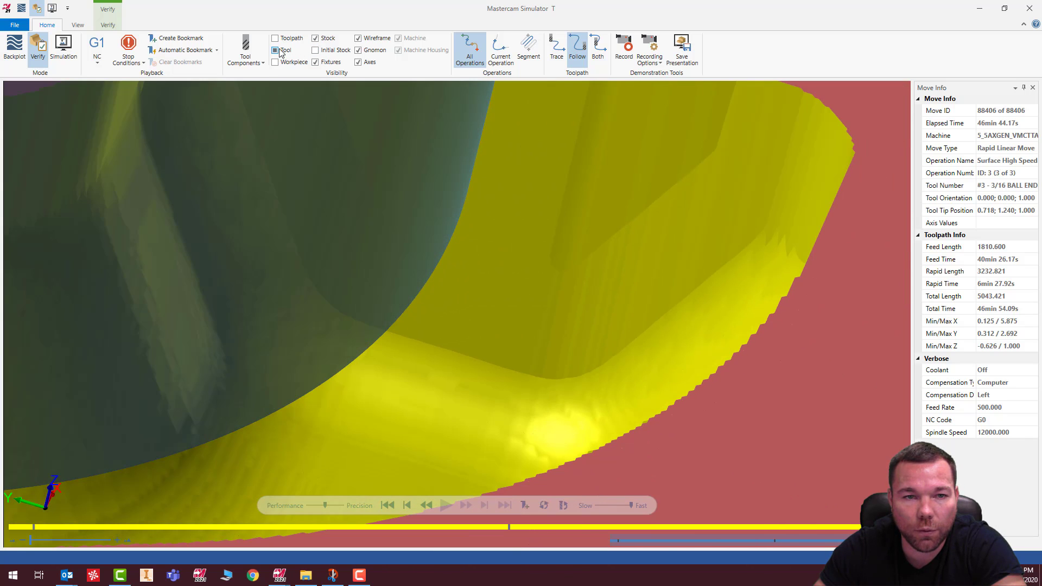
scroll(379, 325, down, 8)
middle_drag(379, 324, 353, 341)
scroll(354, 341, down, 6)
middle_drag(288, 291, 312, 242)
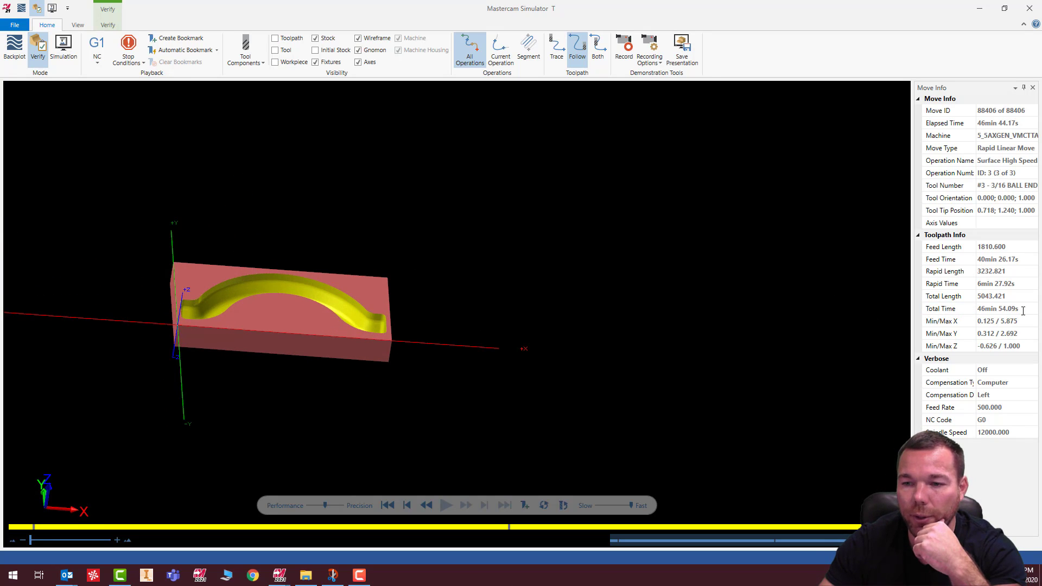
drag(1023, 310, 980, 311)
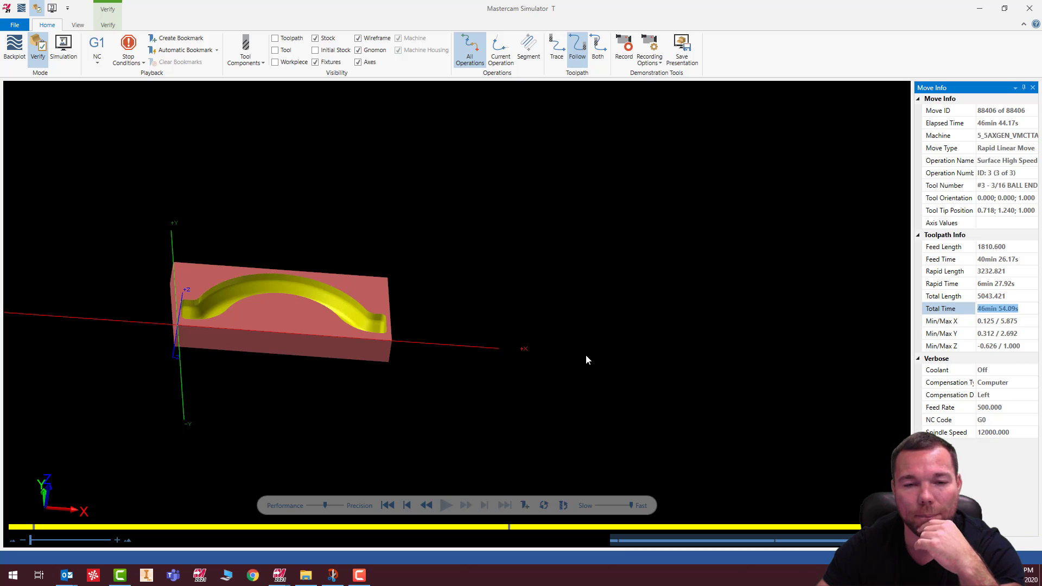
Inspect the whole finished slot in the simulated stock, from its end corners to its curved walls.
scroll(484, 373, down, 2)
scroll(400, 349, up, 8)
middle_drag(455, 380, 425, 386)
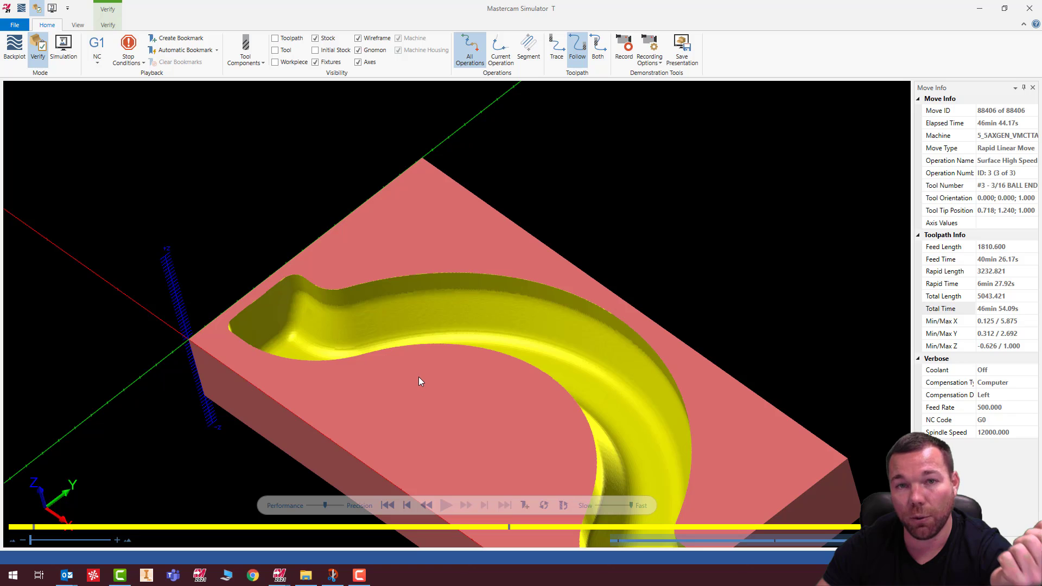
scroll(465, 331, down, 4)
scroll(478, 358, up, 7)
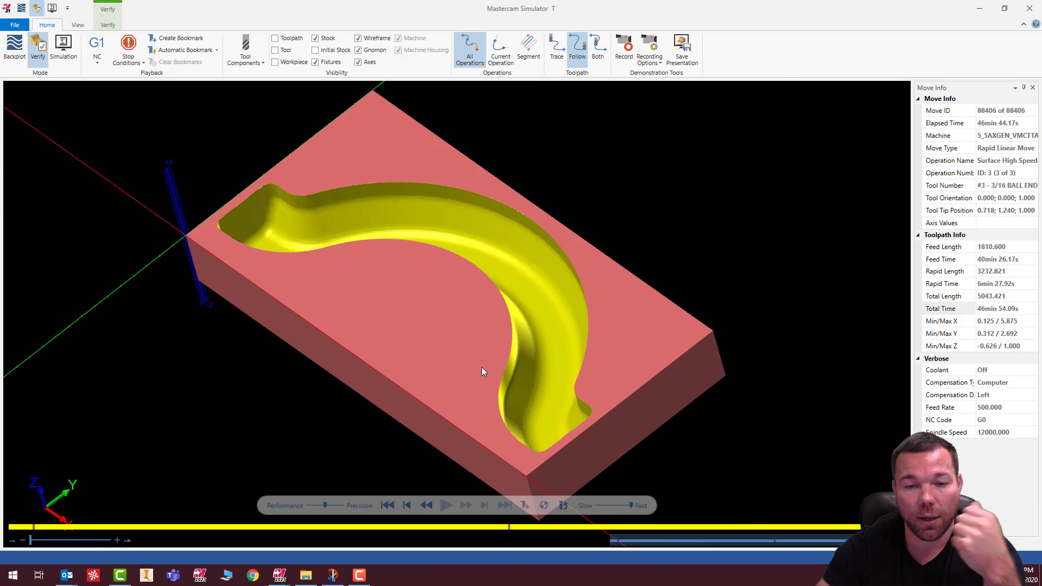
scroll(484, 368, down, 2)
scroll(465, 369, up, 1)
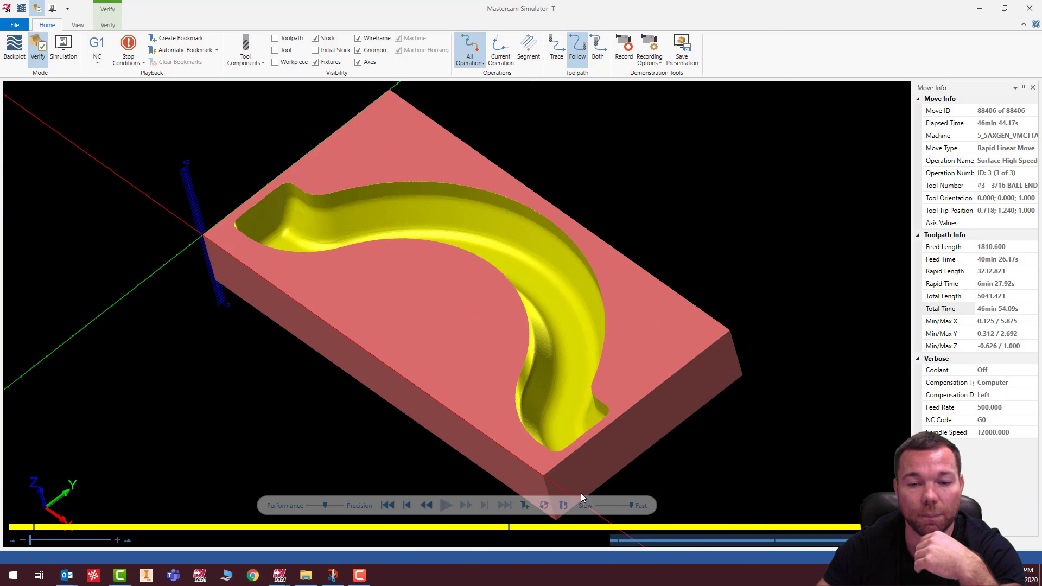